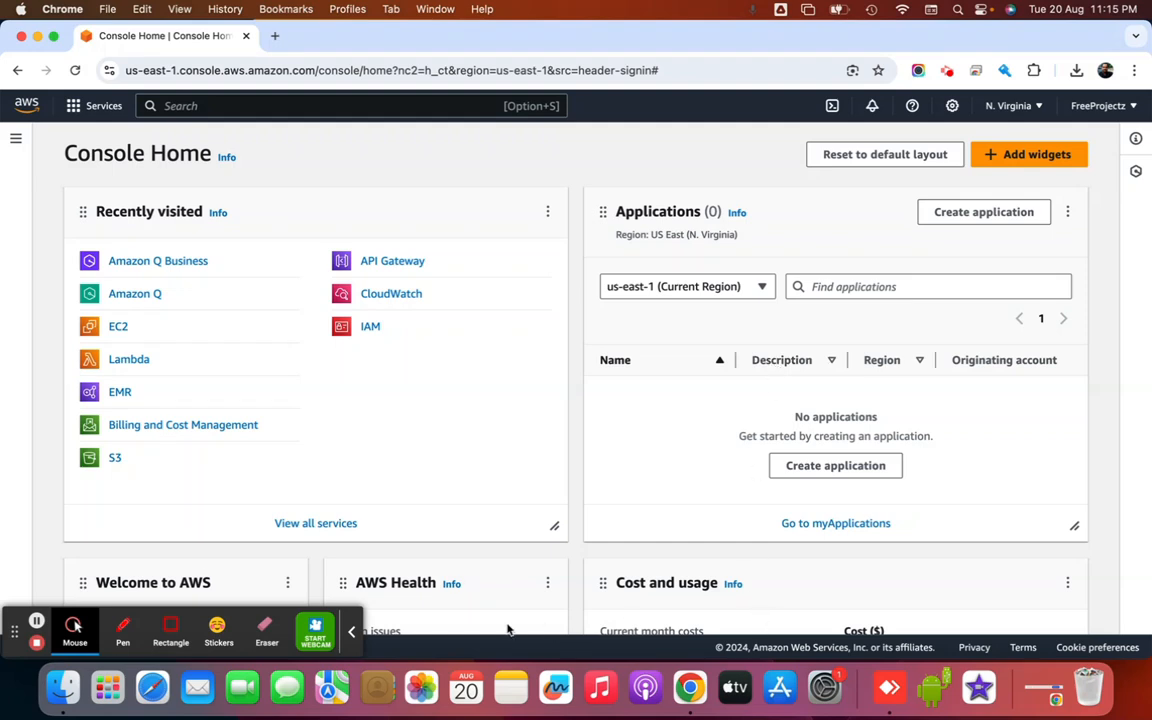
# - Search the AWS services for "amazon q" and open the Amazon Q service
pyautogui.click(351, 630)
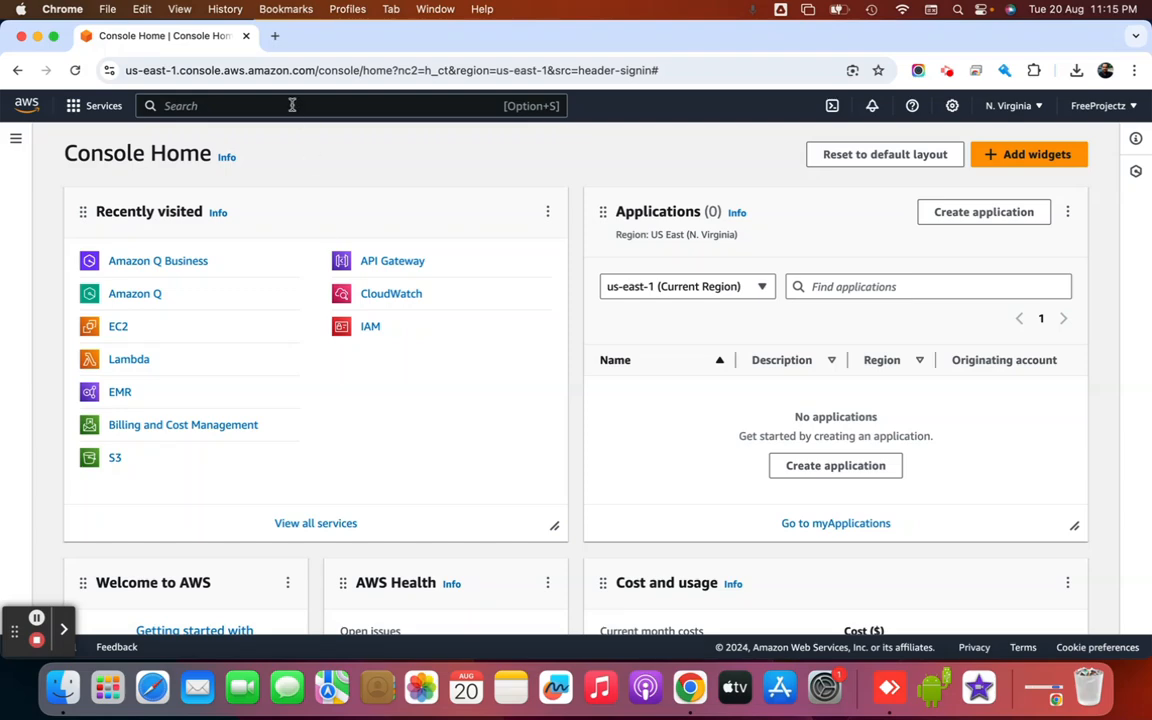
pyautogui.write('amaz')
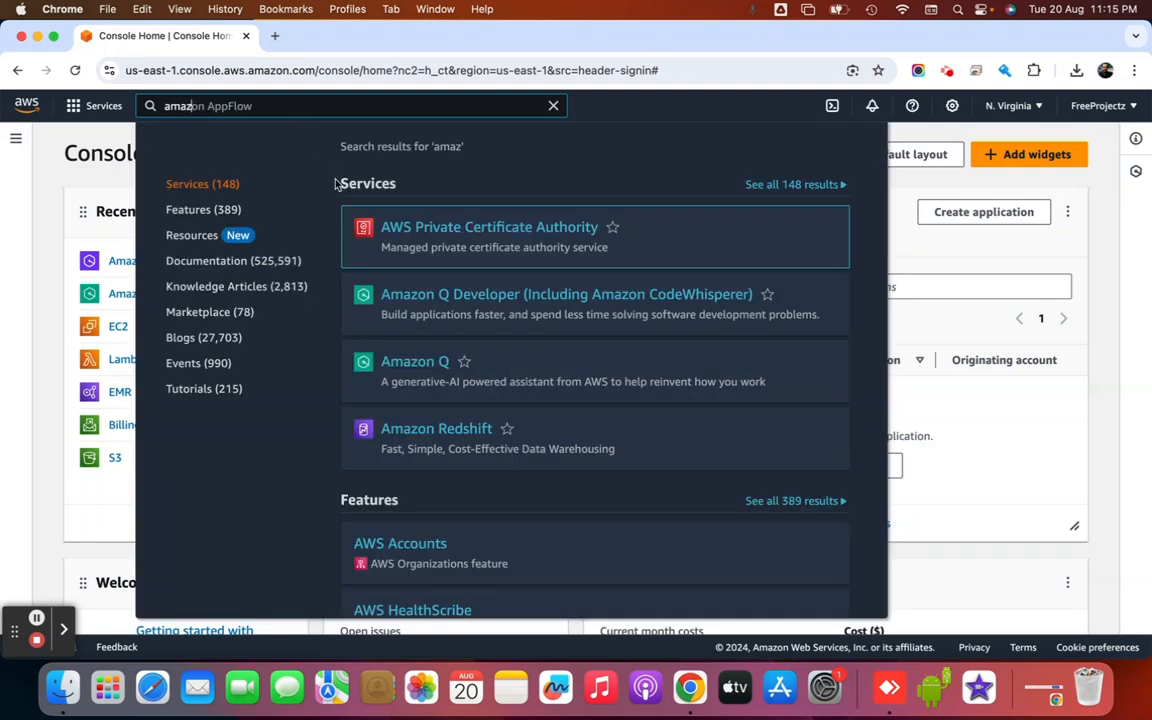
pyautogui.write('on q')
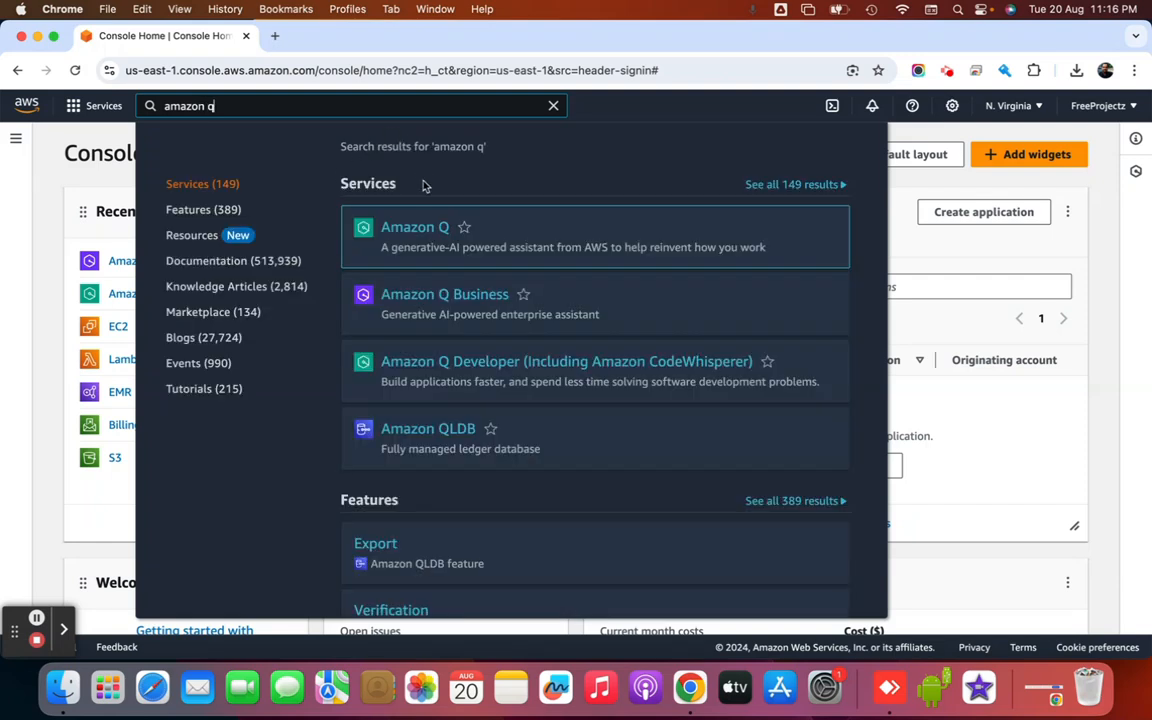
pyautogui.click(416, 229)
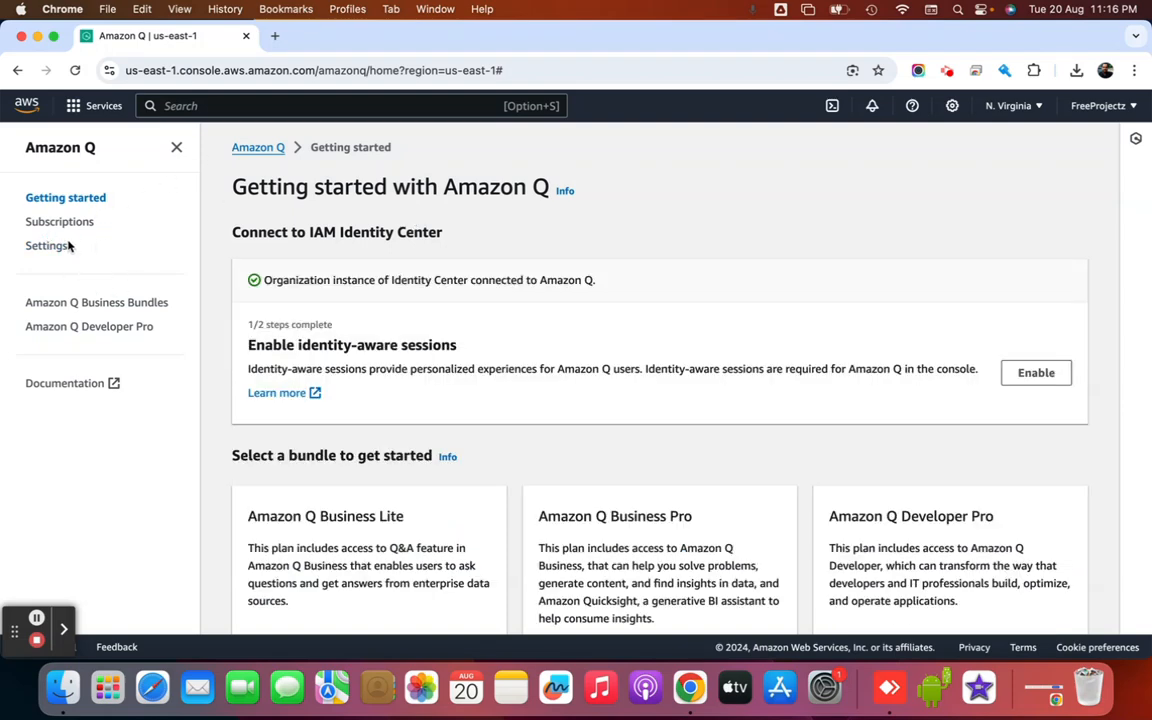
# - Open the Amazon Q Business console from the Amazon Q Business Bundles page and go to its applications list
pyautogui.click(77, 303)
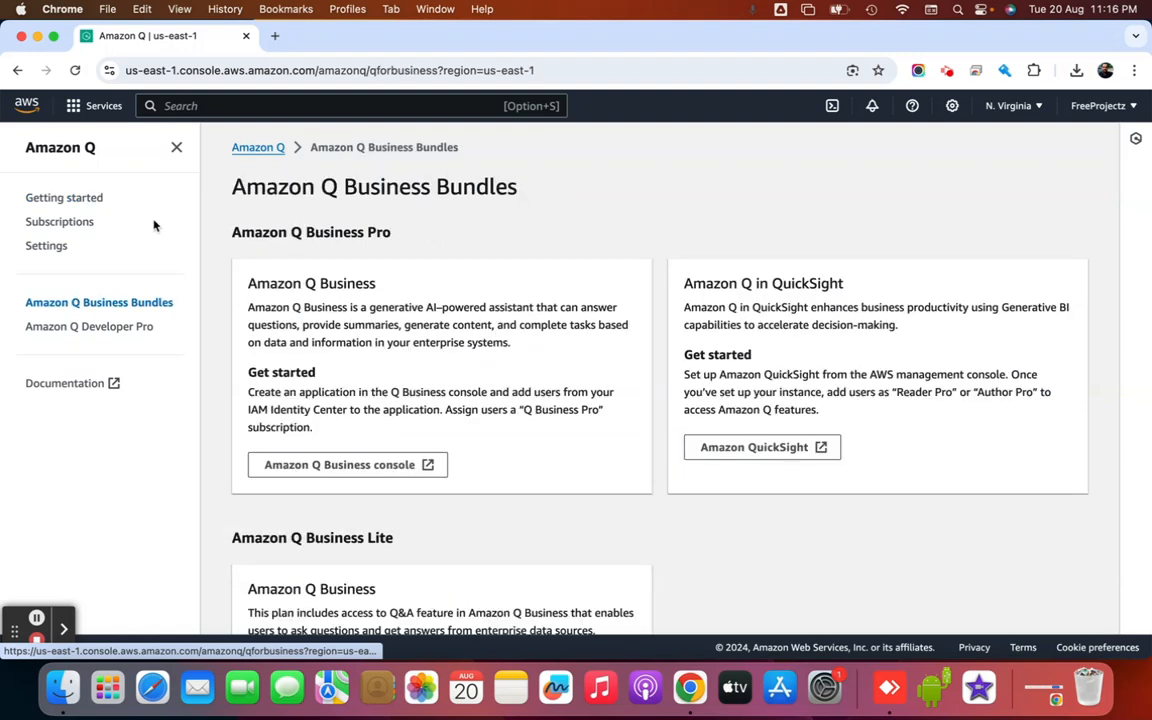
pyautogui.click(337, 467)
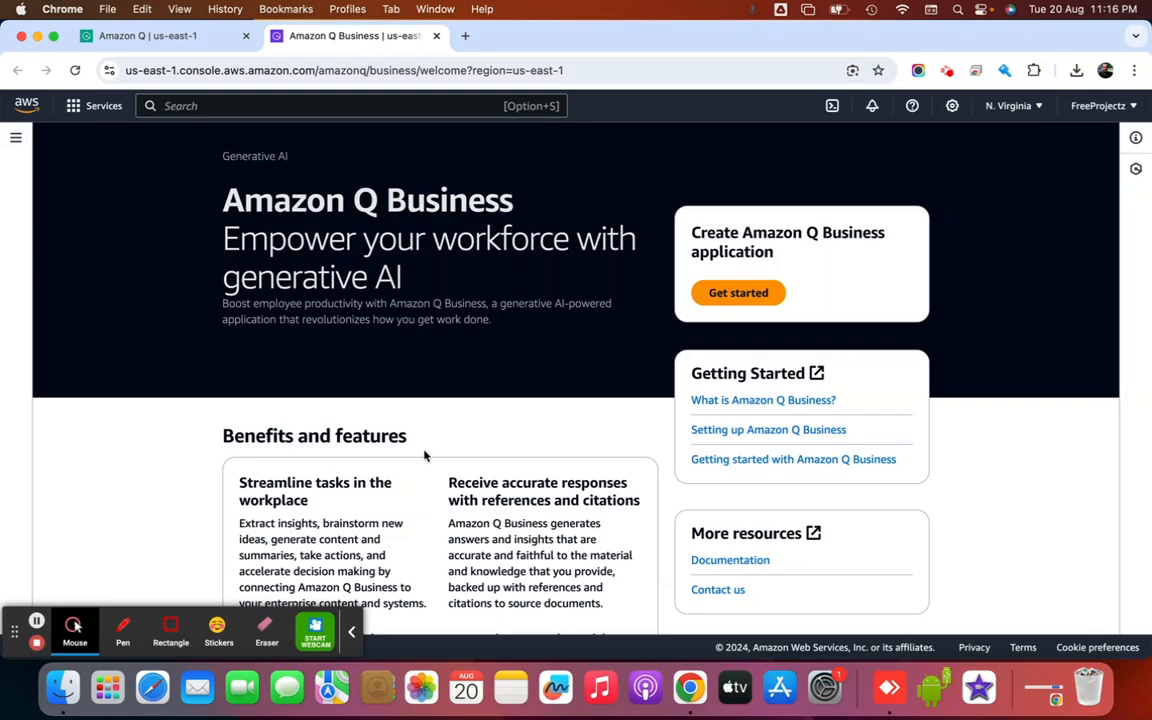
pyautogui.scroll(-10, 424, 456)
pyautogui.scroll(-5, 424, 456)
pyautogui.scroll(15, 560, 400)
pyautogui.click(739, 292)
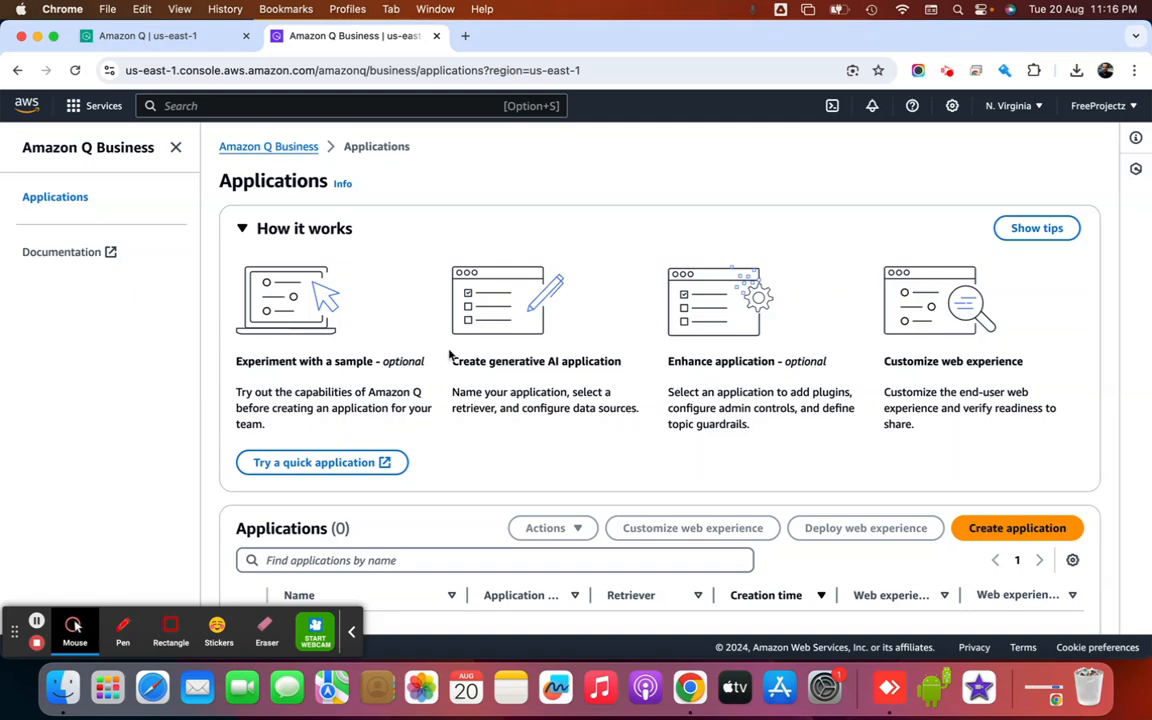
# - Start a new Amazon Q Business application and name it chat-using-pdf
pyautogui.scroll(-3, 449, 354)
pyautogui.scroll(3, 280, 309)
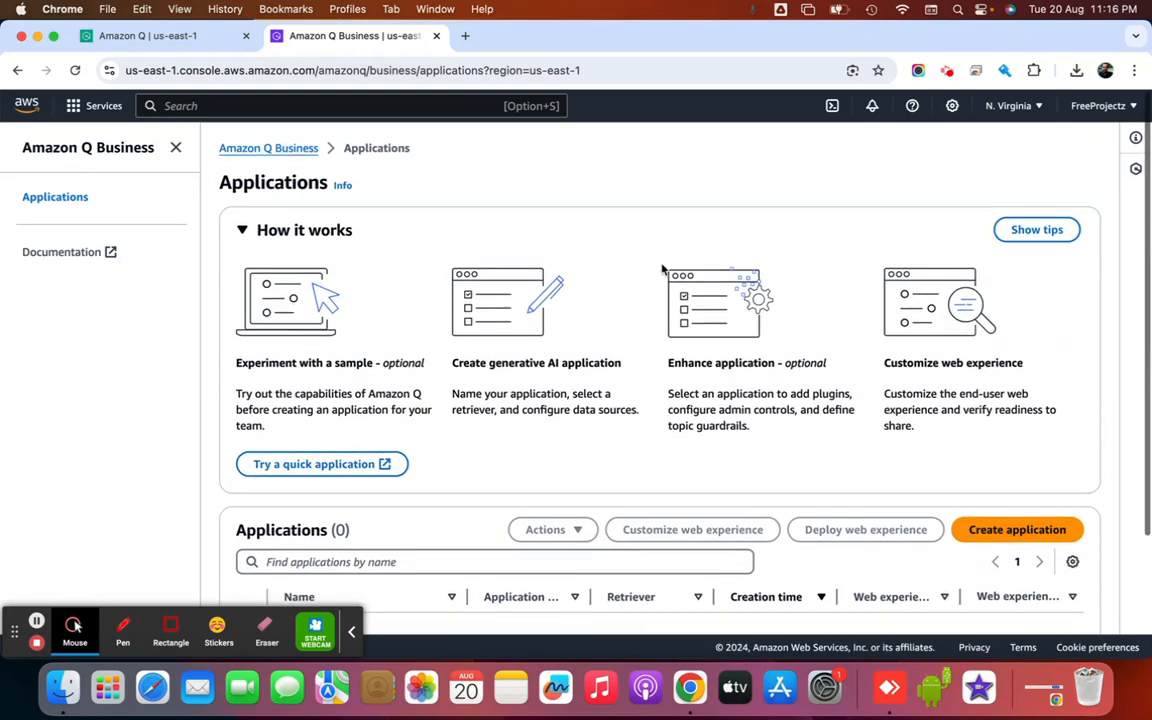
pyautogui.scroll(-3, 460, 360)
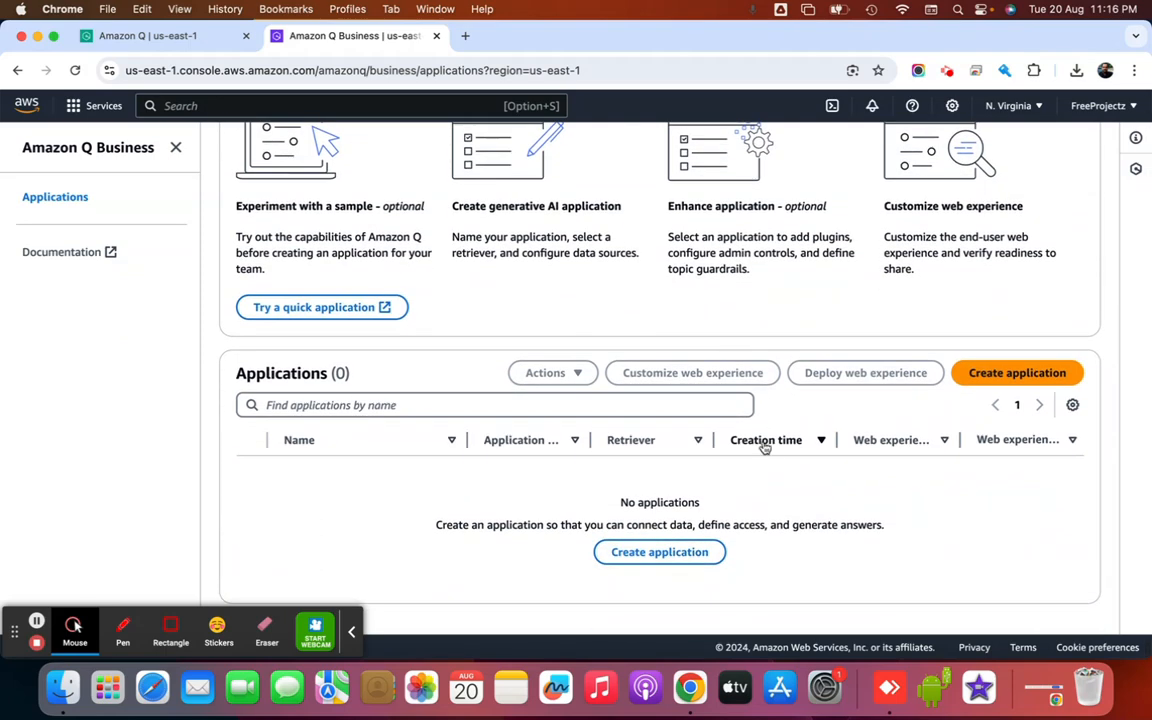
pyautogui.click(654, 555)
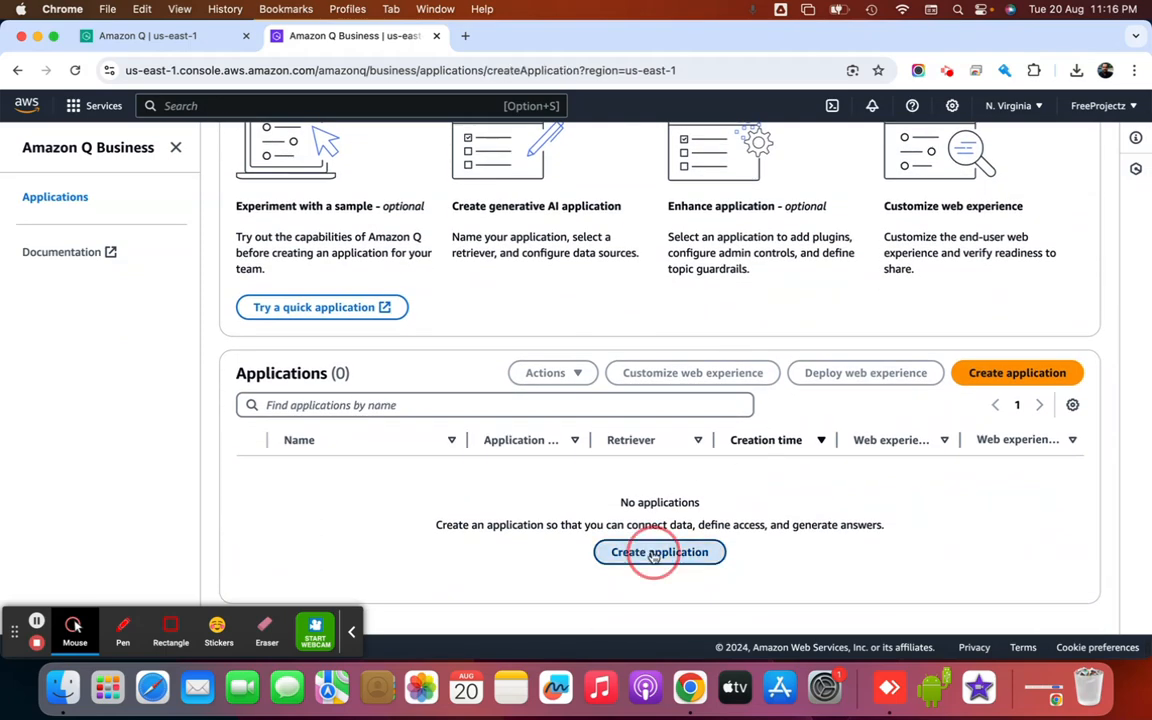
pyautogui.click(466, 317)
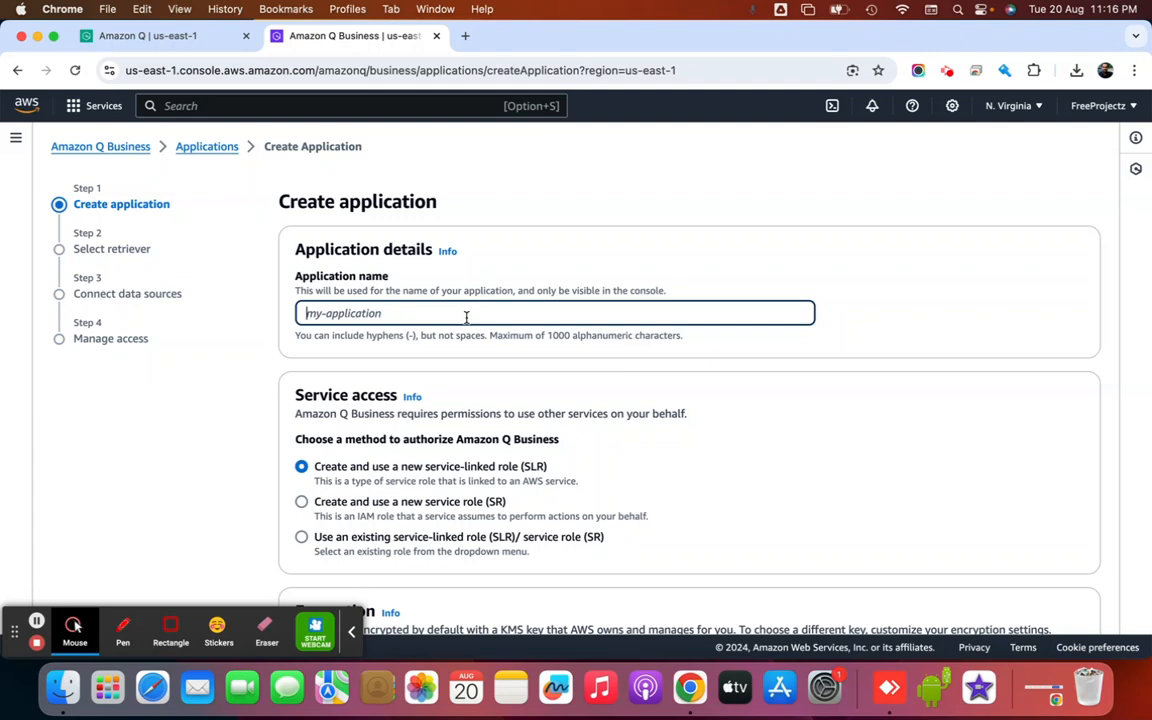
pyautogui.write('chat-using-pdf')
# - Create the application, keeping the new service-linked role (SLR) and the default encryption settings
pyautogui.scroll(-8, 466, 322)
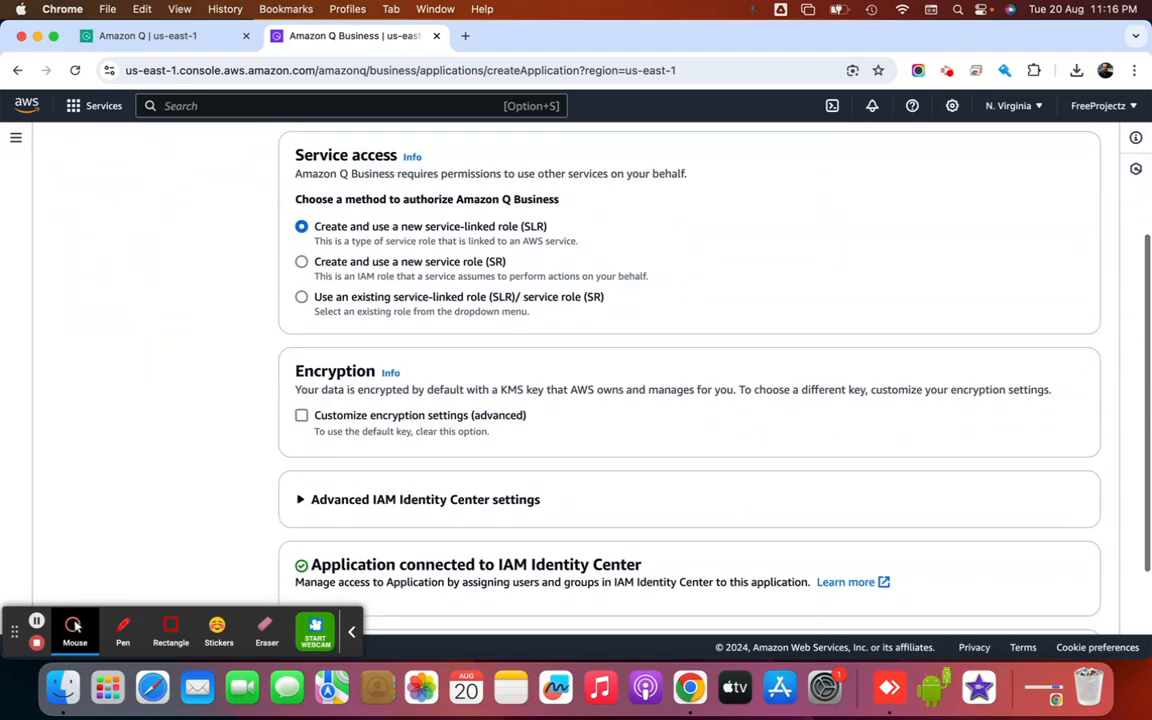
pyautogui.scroll(3, 466, 322)
pyautogui.scroll(-3, 466, 322)
pyautogui.scroll(6, 466, 322)
pyautogui.scroll(-5, 466, 322)
pyautogui.scroll(-2, 466, 322)
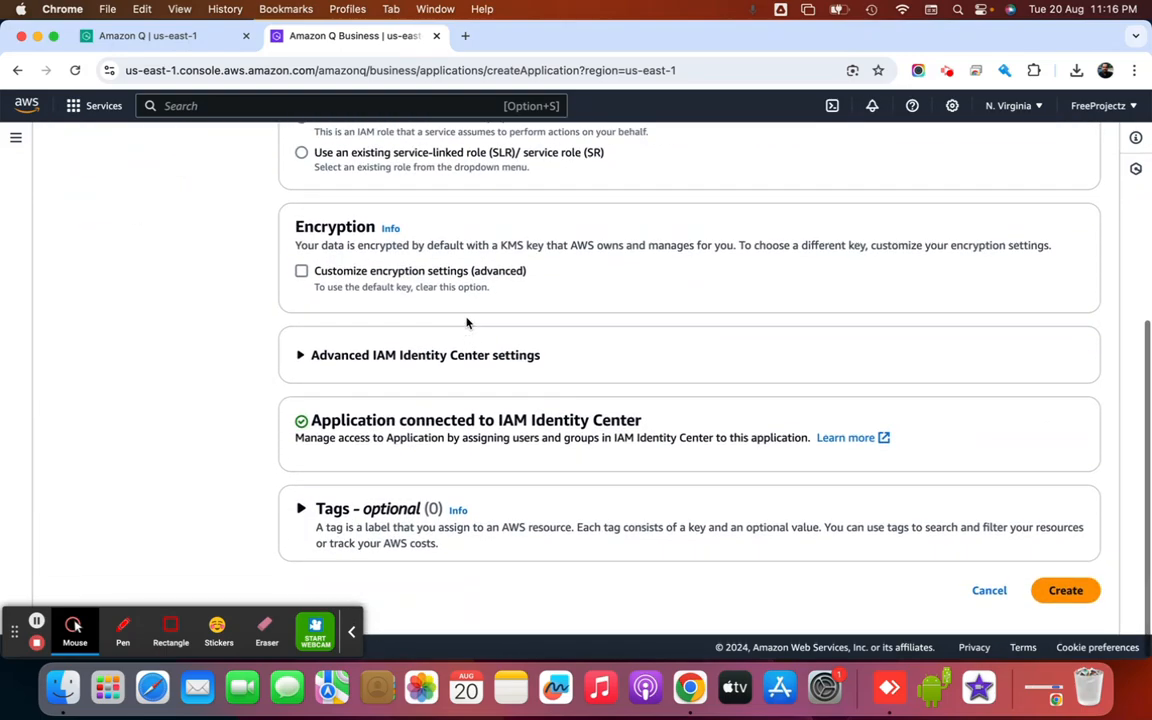
pyautogui.click(1066, 592)
pyautogui.scroll(-1, 792, 514)
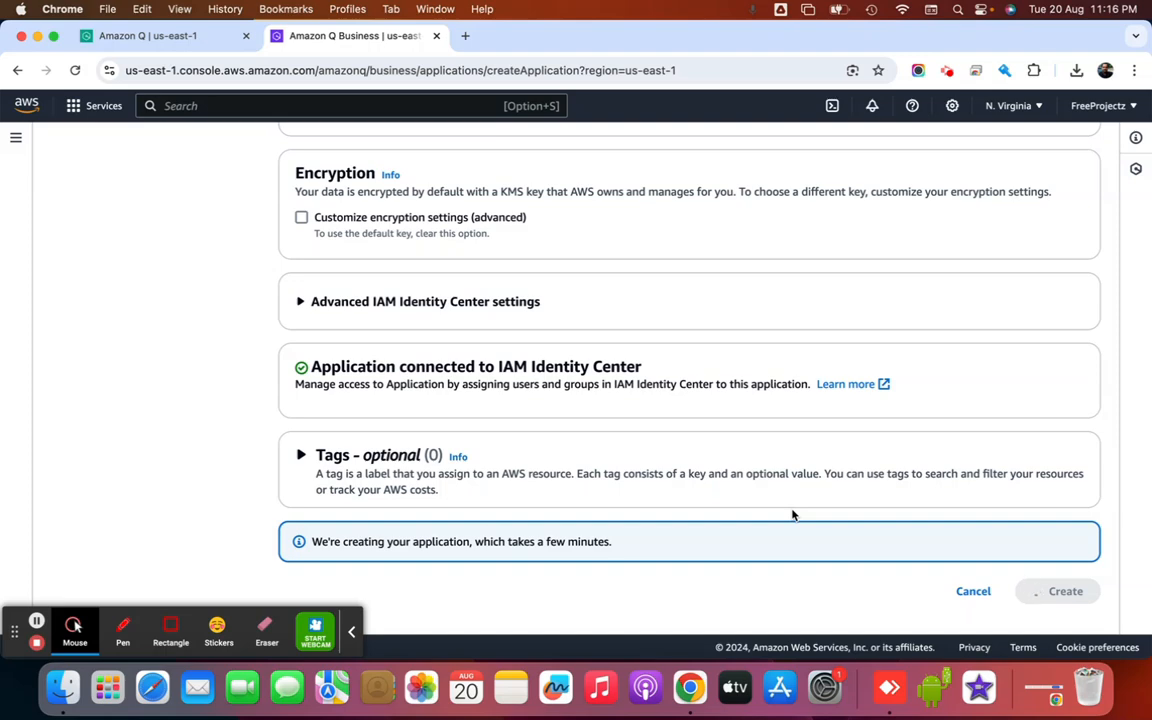
pyautogui.scroll(10, 792, 514)
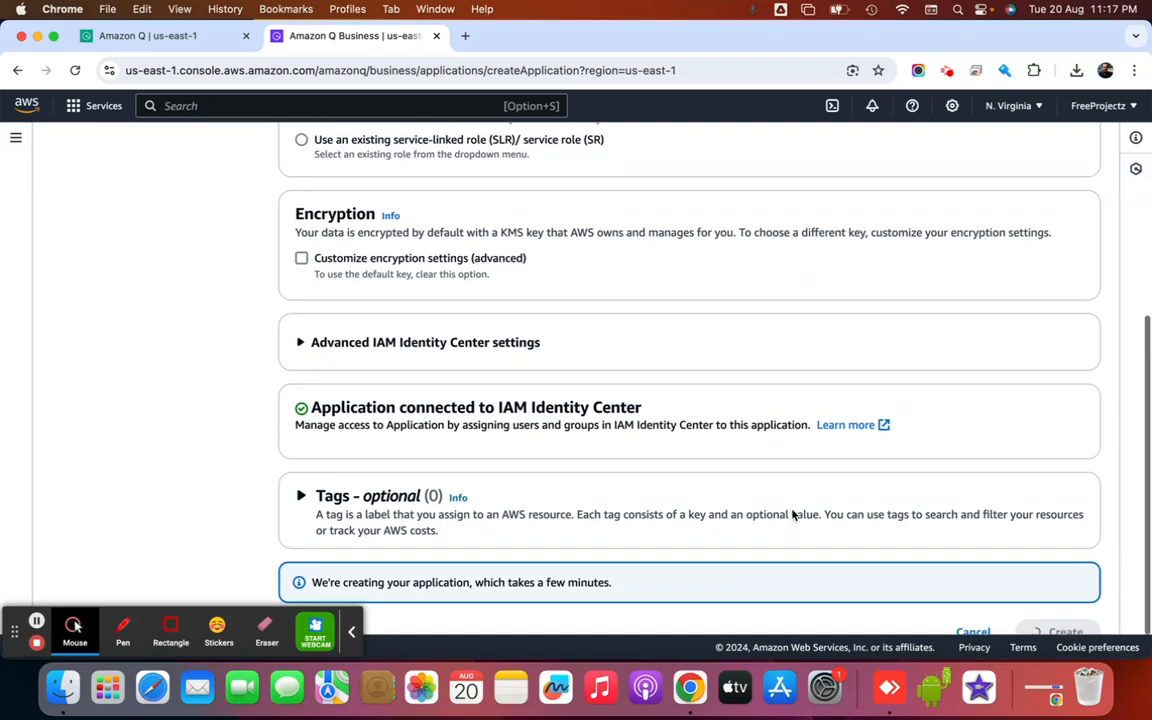
pyautogui.scroll(-10, 792, 514)
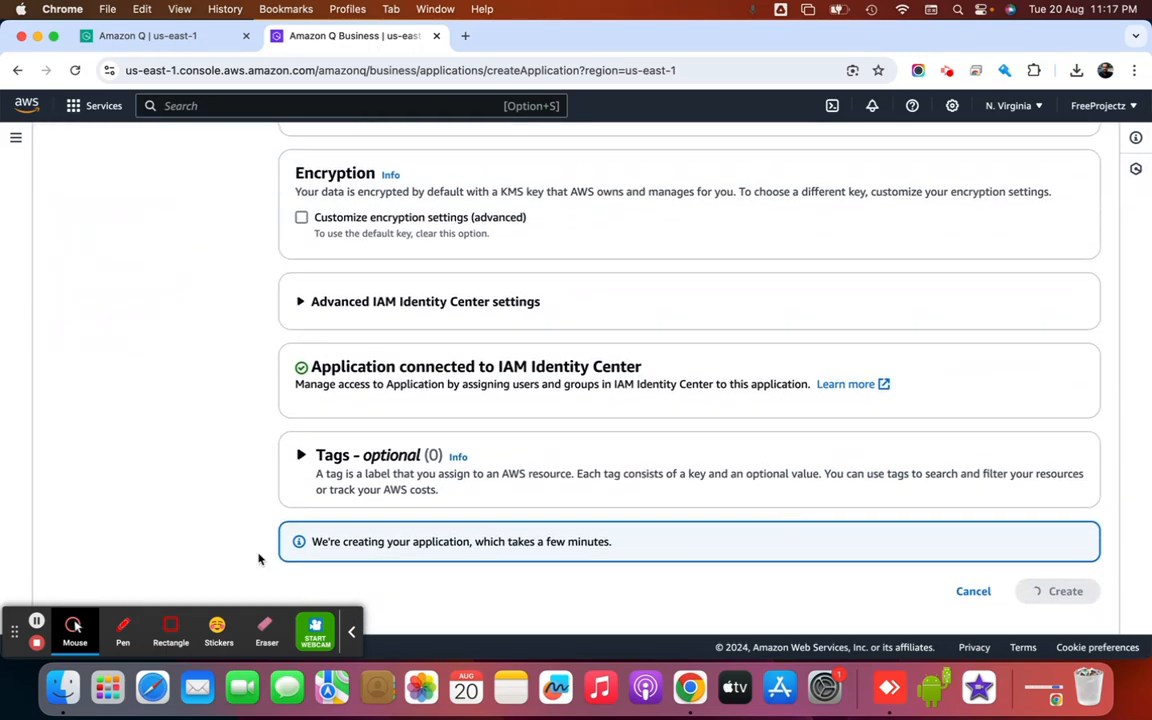
# - Open wordpress-best-practices-on-aws.pdf from the Downloads folder in Finder and look through its content up to page 9
pyautogui.click(63, 687)
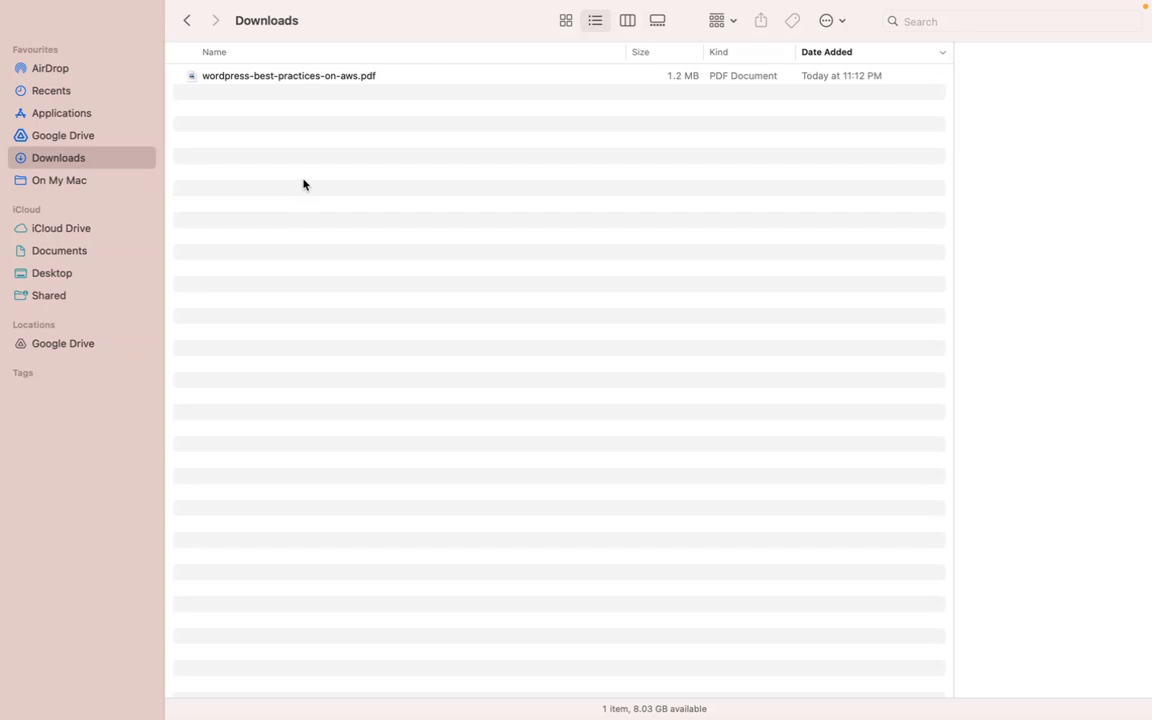
pyautogui.click(232, 75)
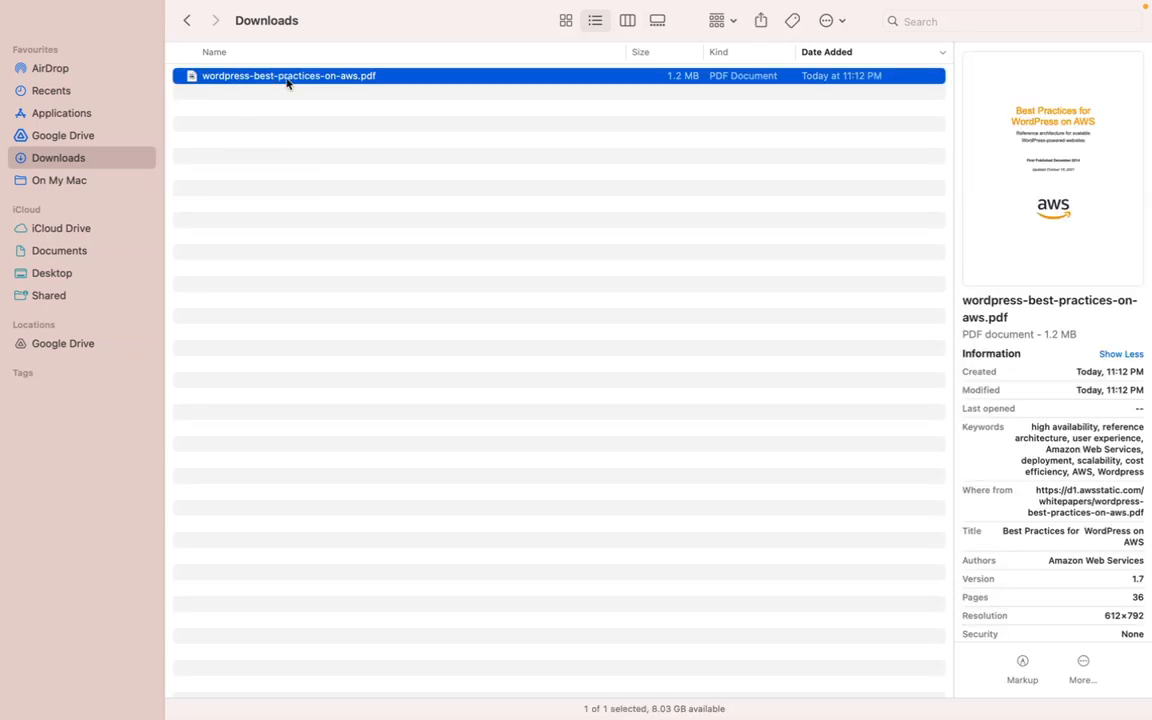
pyautogui.doubleClick(287, 78)
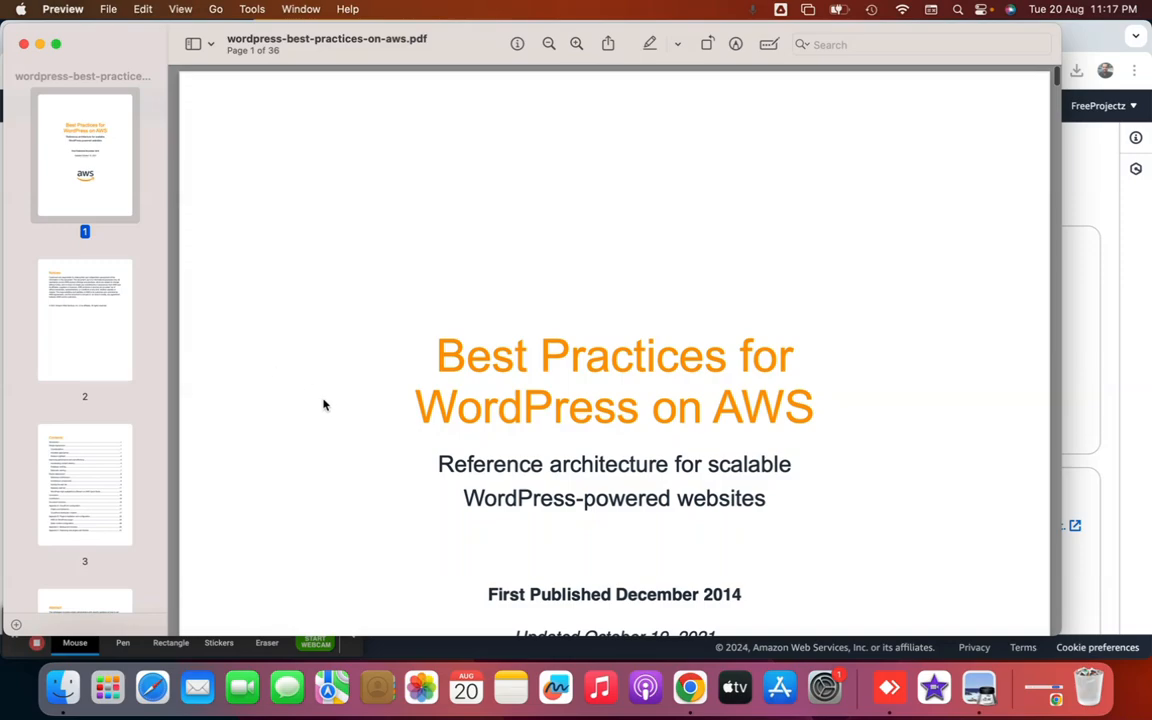
pyautogui.scroll(-15, 323, 404)
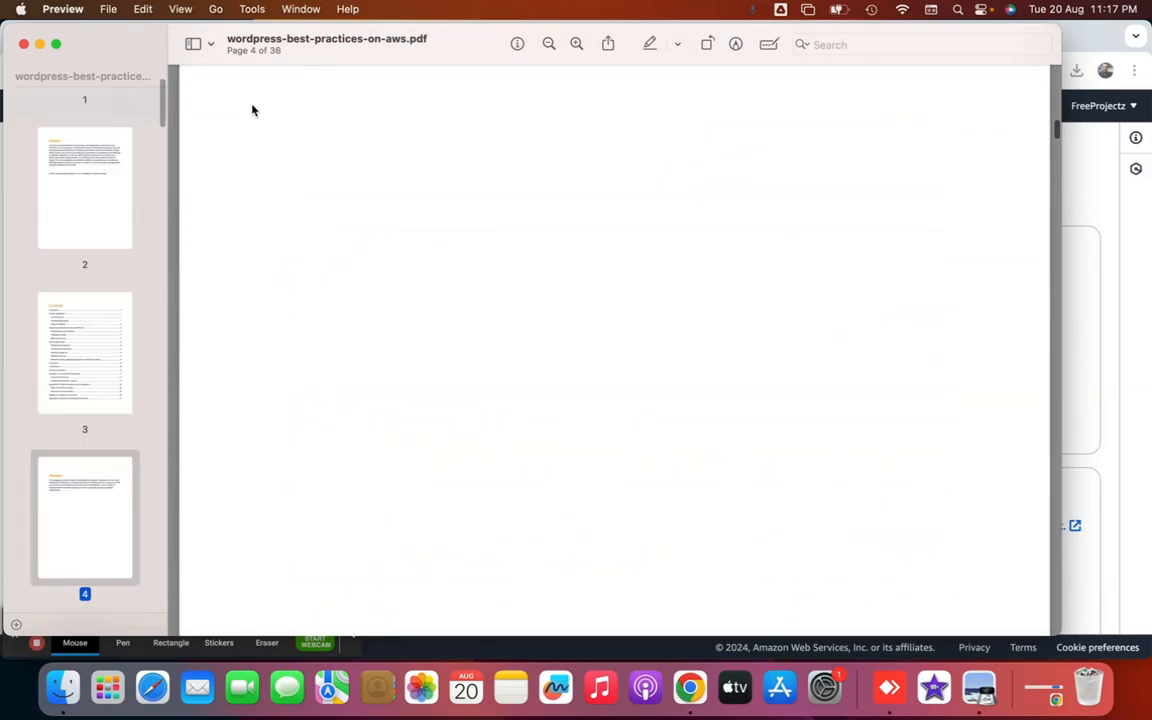
pyautogui.scroll(-5, 67, 440)
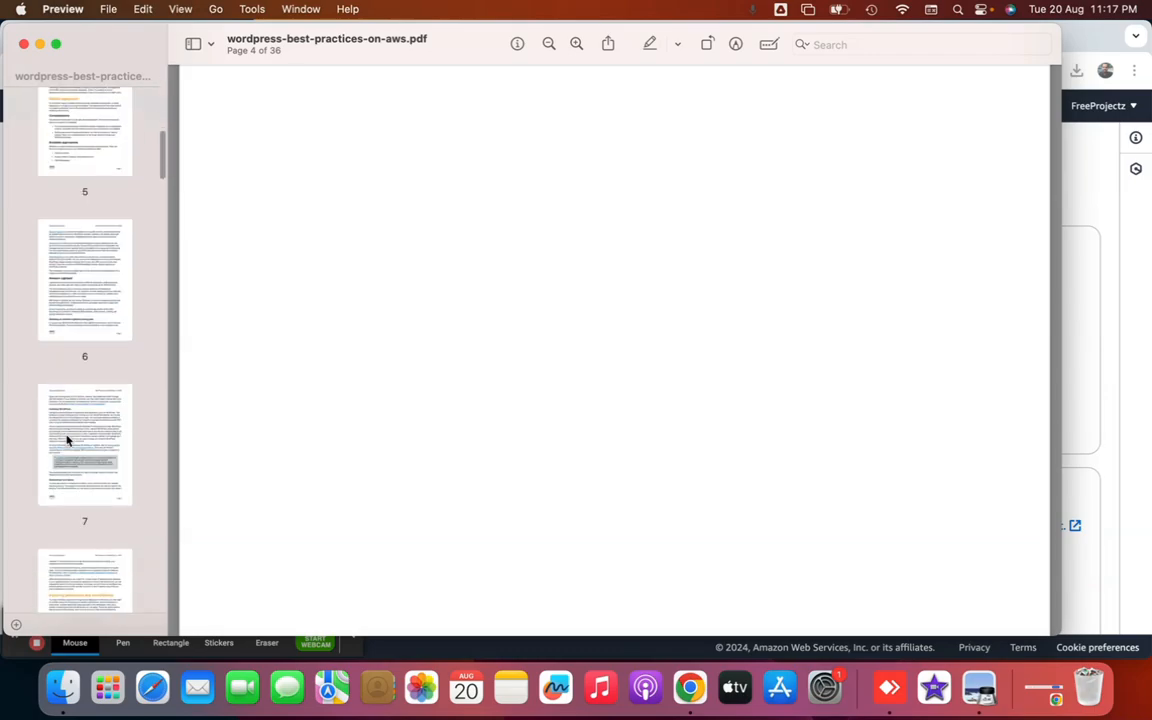
pyautogui.click(71, 280)
pyautogui.scroll(-5, 392, 303)
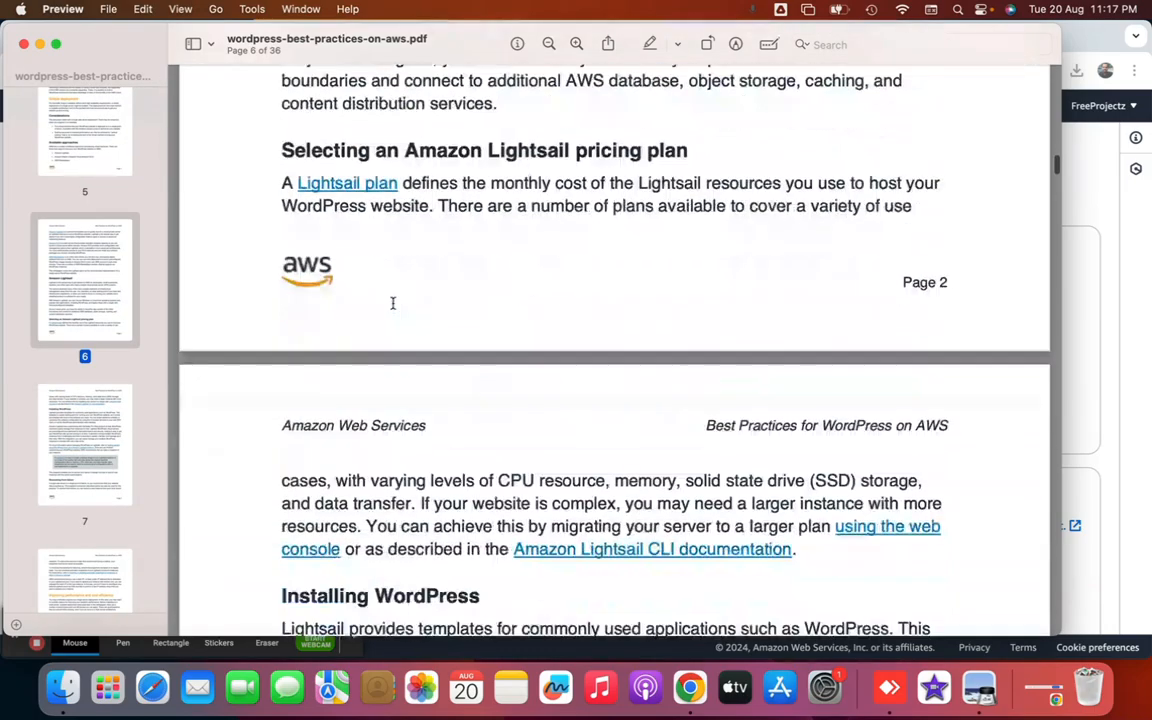
pyautogui.scroll(-6, 87, 424)
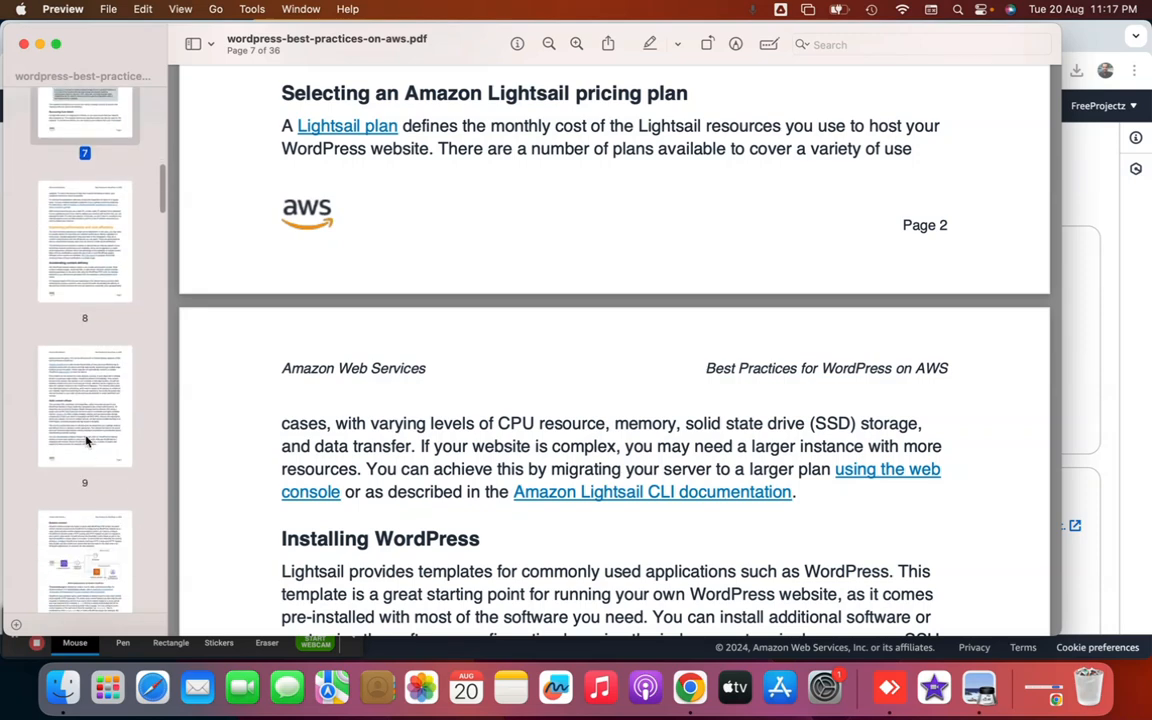
pyautogui.click(86, 441)
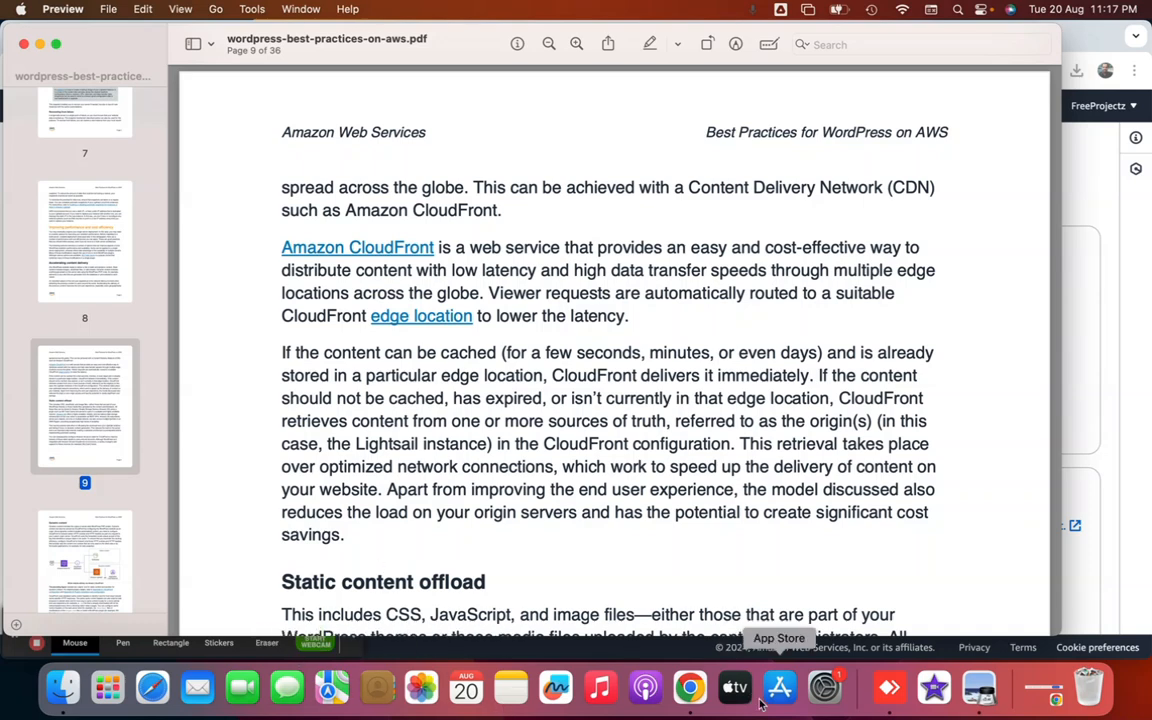
# - Switch back to Chrome, choose Starter index provisioning with the native retriever, and continue to the data sources step
pyautogui.click(690, 687)
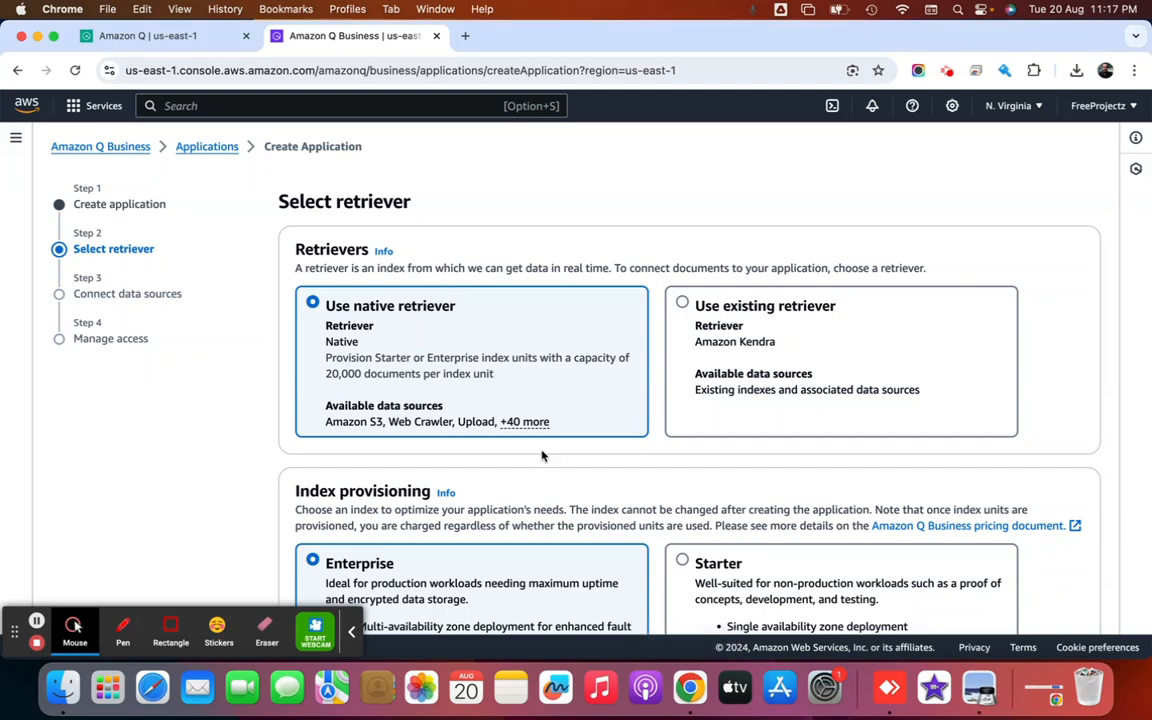
pyautogui.scroll(-4, 543, 455)
pyautogui.scroll(-2, 543, 455)
pyautogui.scroll(5, 540, 450)
pyautogui.scroll(-3, 317, 300)
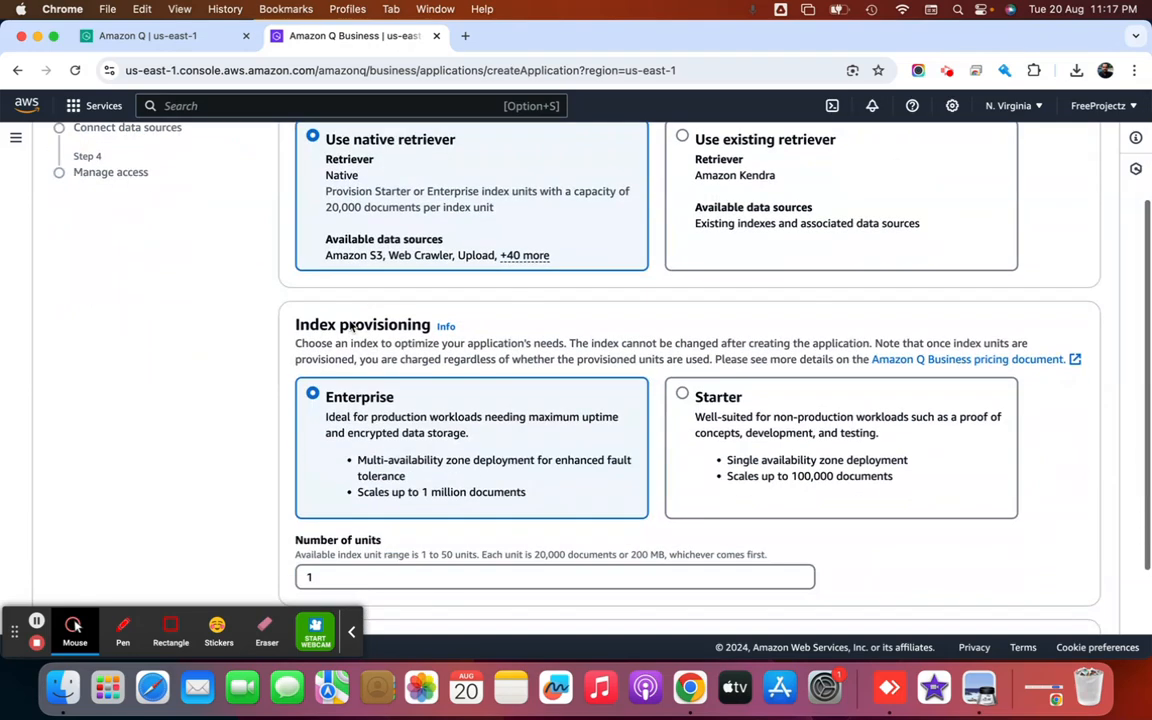
pyautogui.scroll(-2, 457, 388)
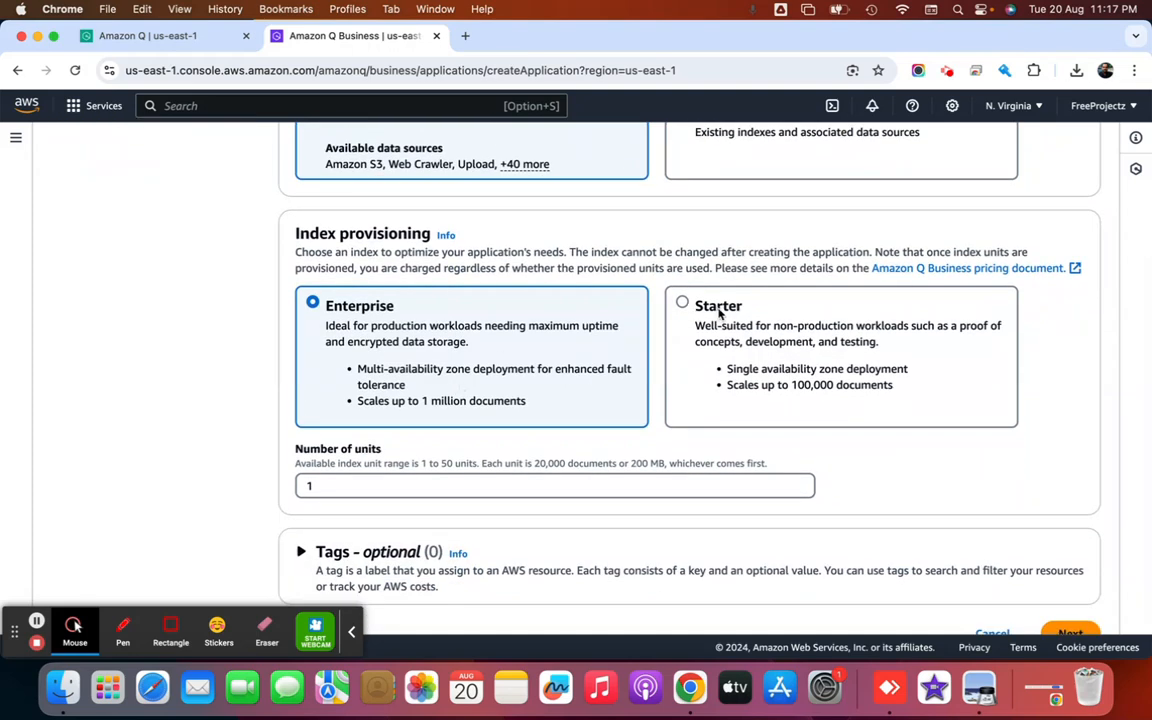
pyautogui.click(683, 302)
pyautogui.scroll(-1, 558, 324)
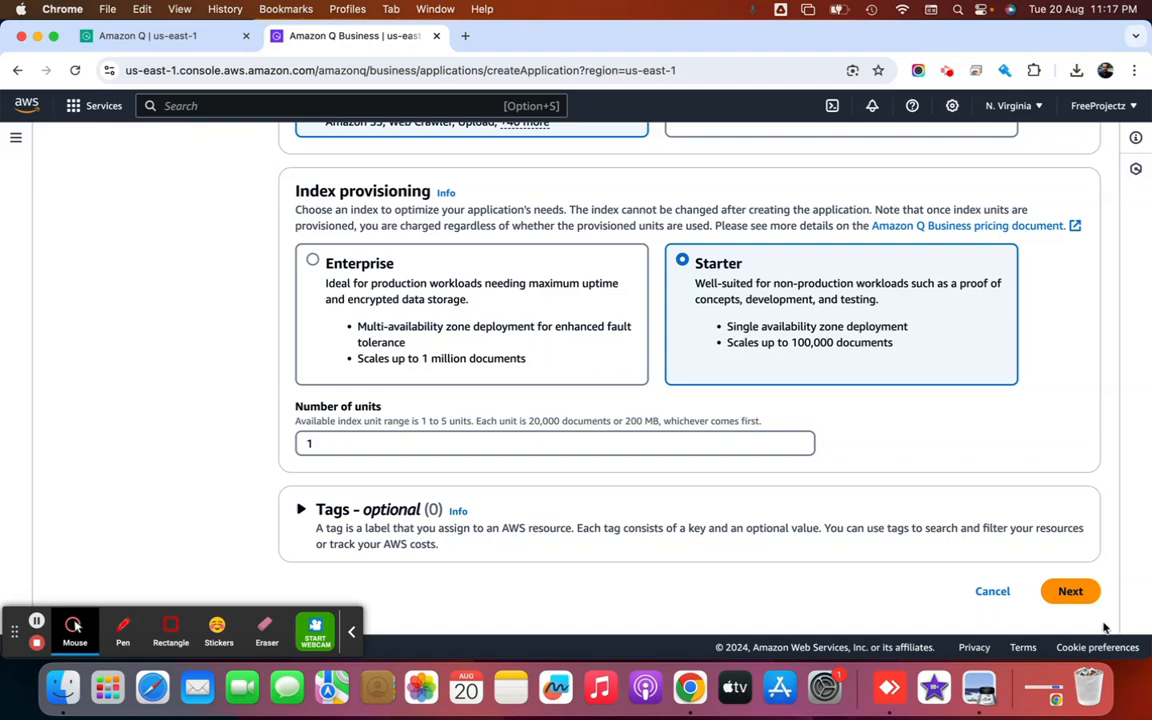
pyautogui.click(1070, 603)
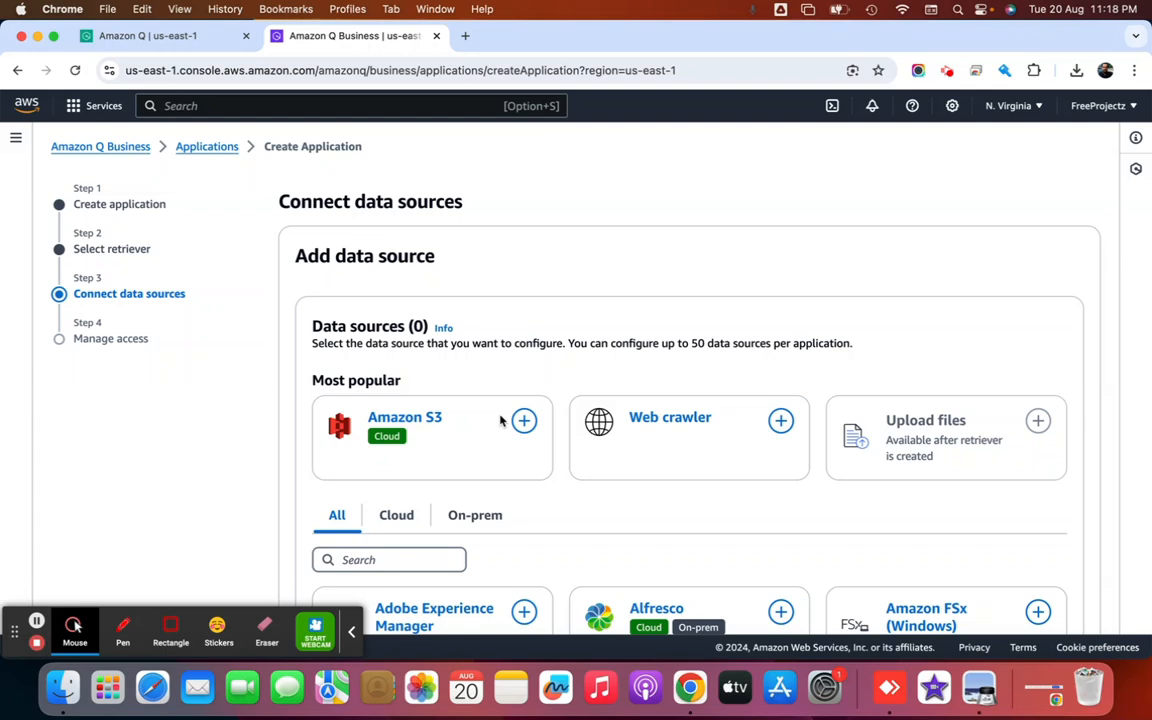
# - Search the AWS services for "s3" and open the S3 console in a new browser tab
pyautogui.click(321, 108)
pyautogui.write('s3')
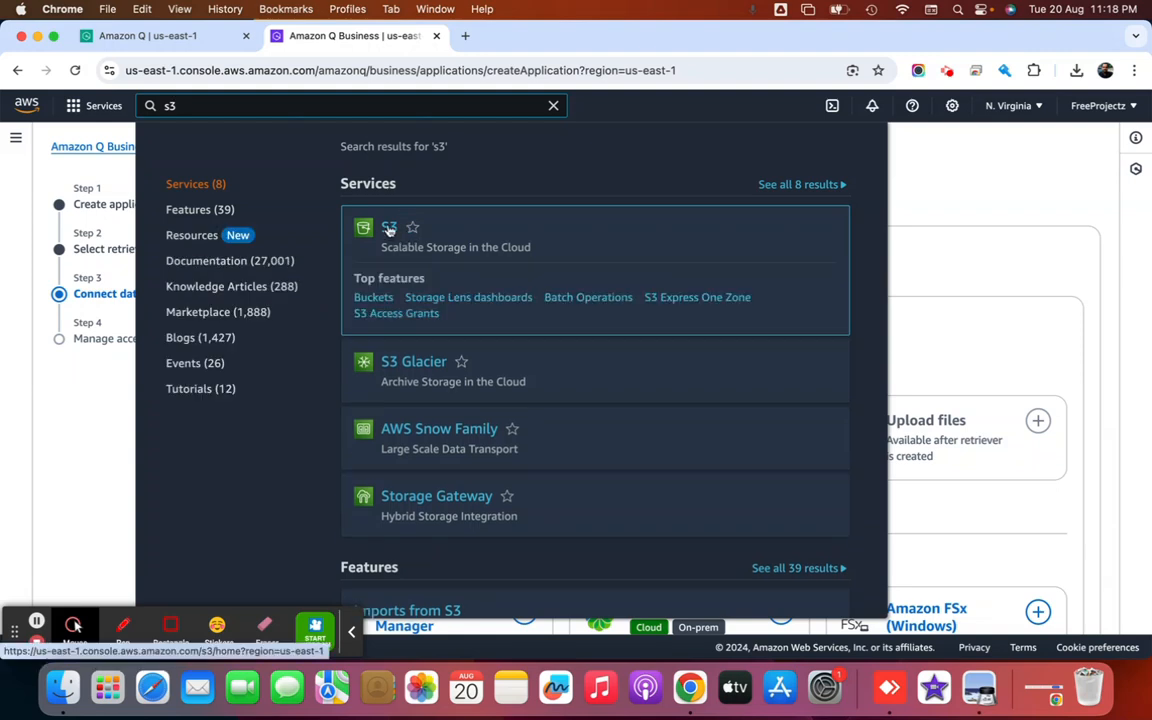
pyautogui.rightClick(389, 229)
pyautogui.click(452, 234)
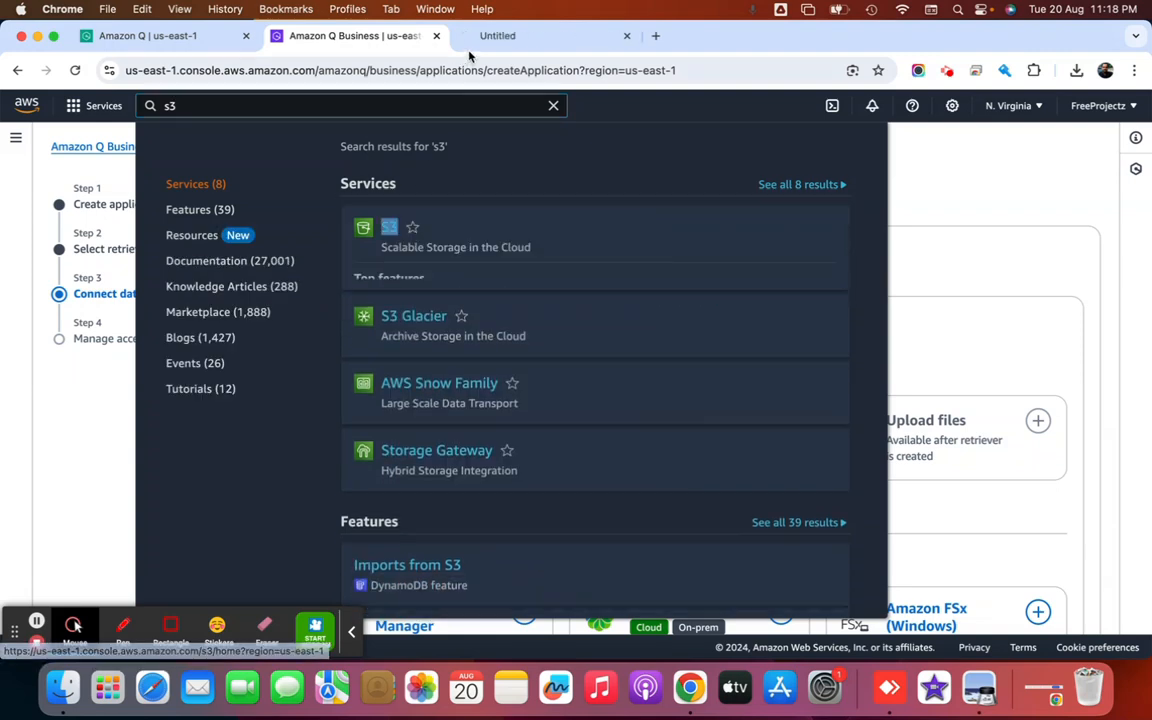
pyautogui.click(501, 36)
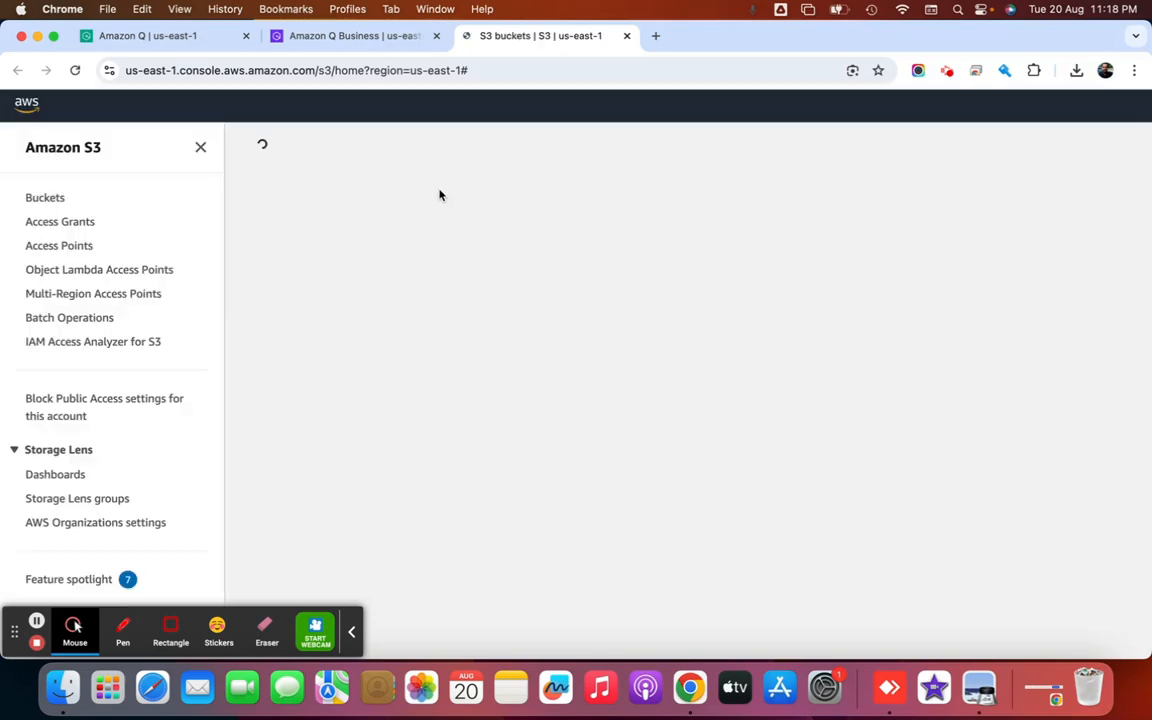
# - Start a new general purpose S3 bucket and name it codeassists-chat-usingpdf
pyautogui.click(995, 340)
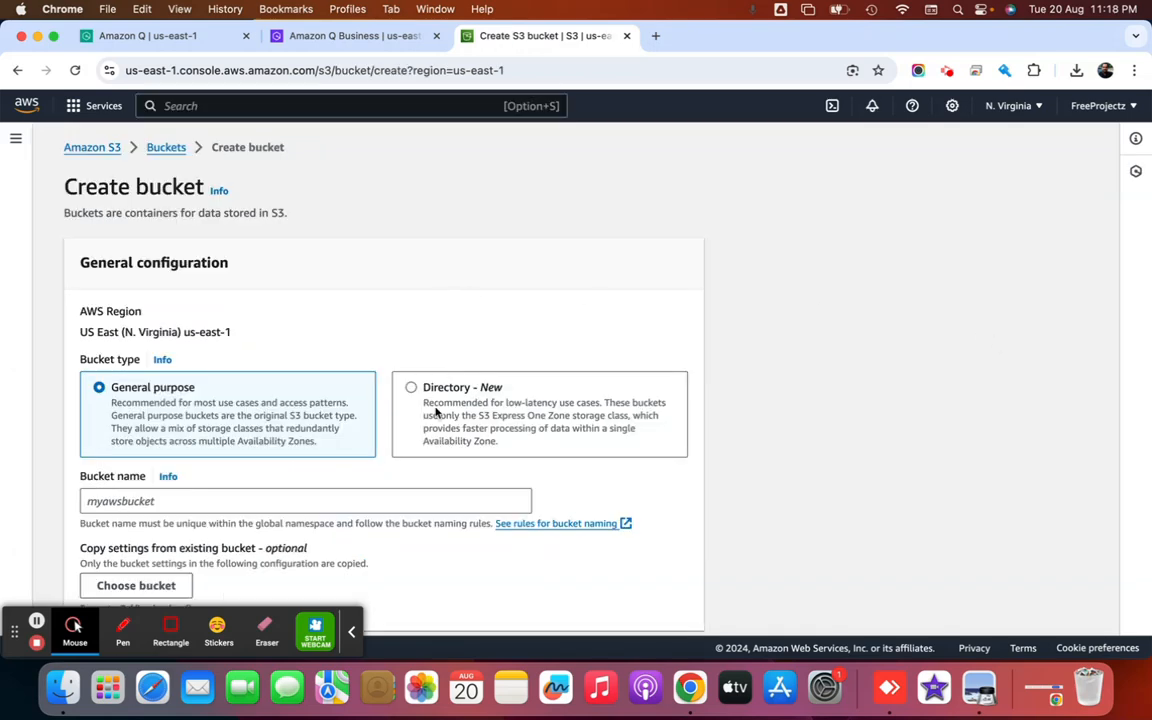
pyautogui.click(272, 506)
pyautogui.write('c')
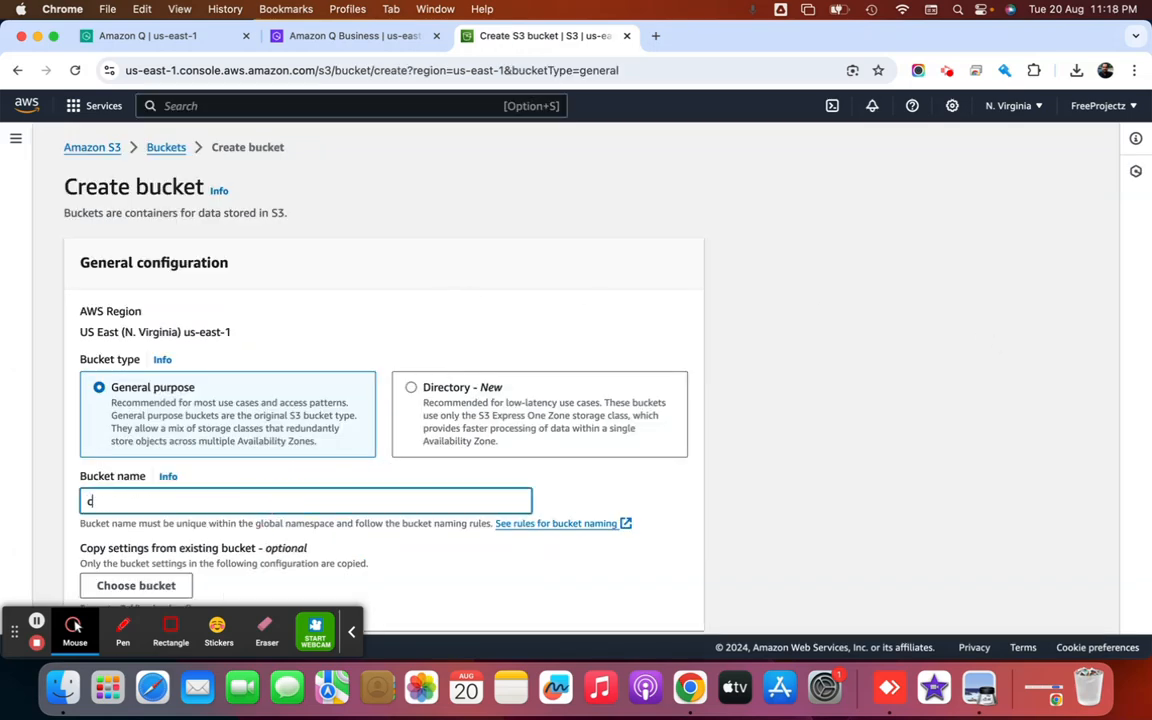
pyautogui.write('odeassists')
pyautogui.write('--chha')
pyautogui.press('BackSpace')
pyautogui.write('assists-chat-usingpdf')
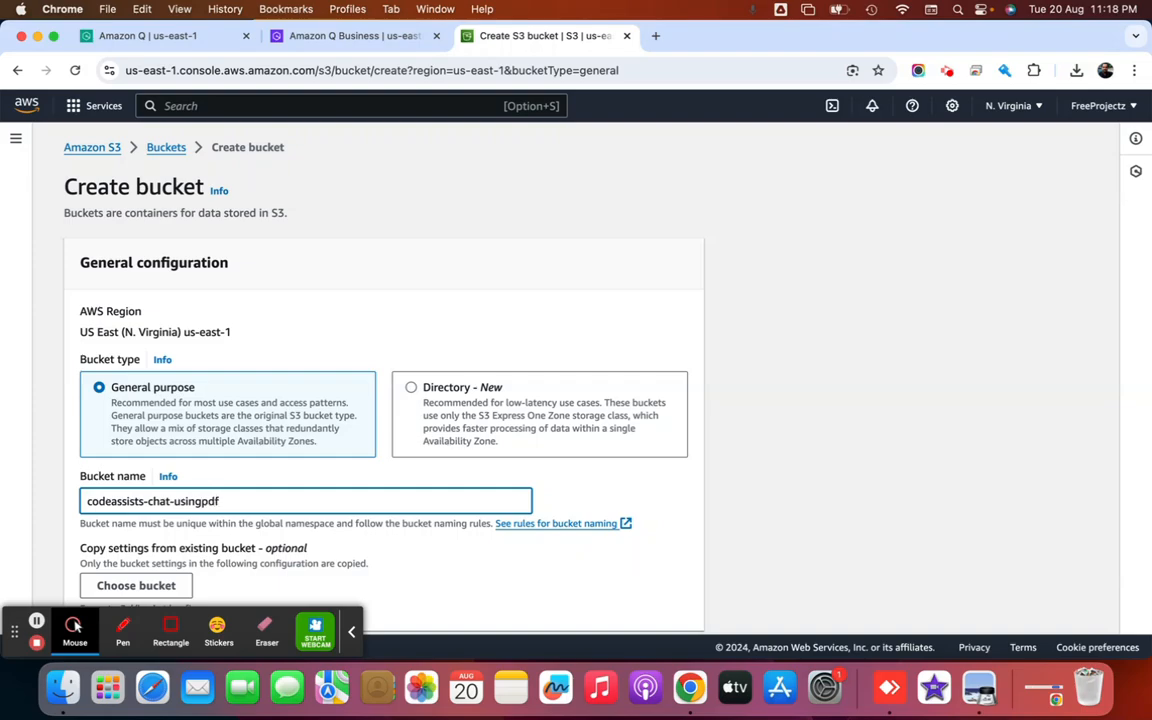
# - Create the codeassists-chat-usingpdf bucket with the remaining default settings and open it
pyautogui.scroll(-15, 432, 622)
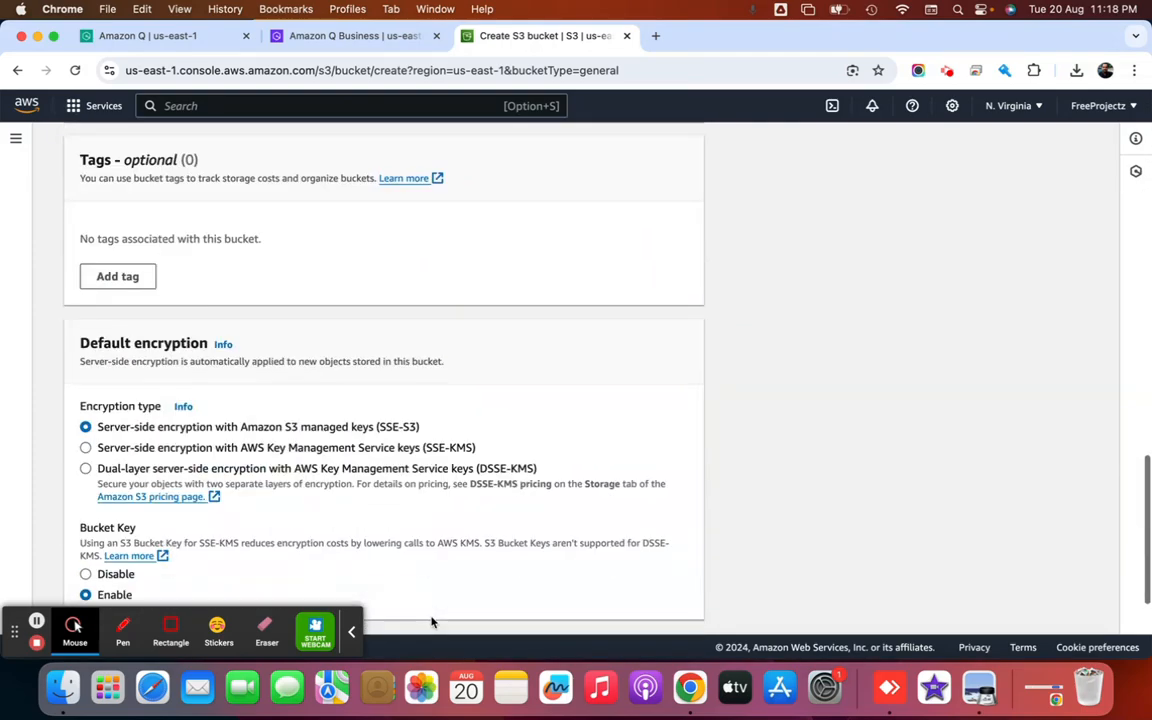
pyautogui.scroll(-3, 512, 506)
pyautogui.click(612, 605)
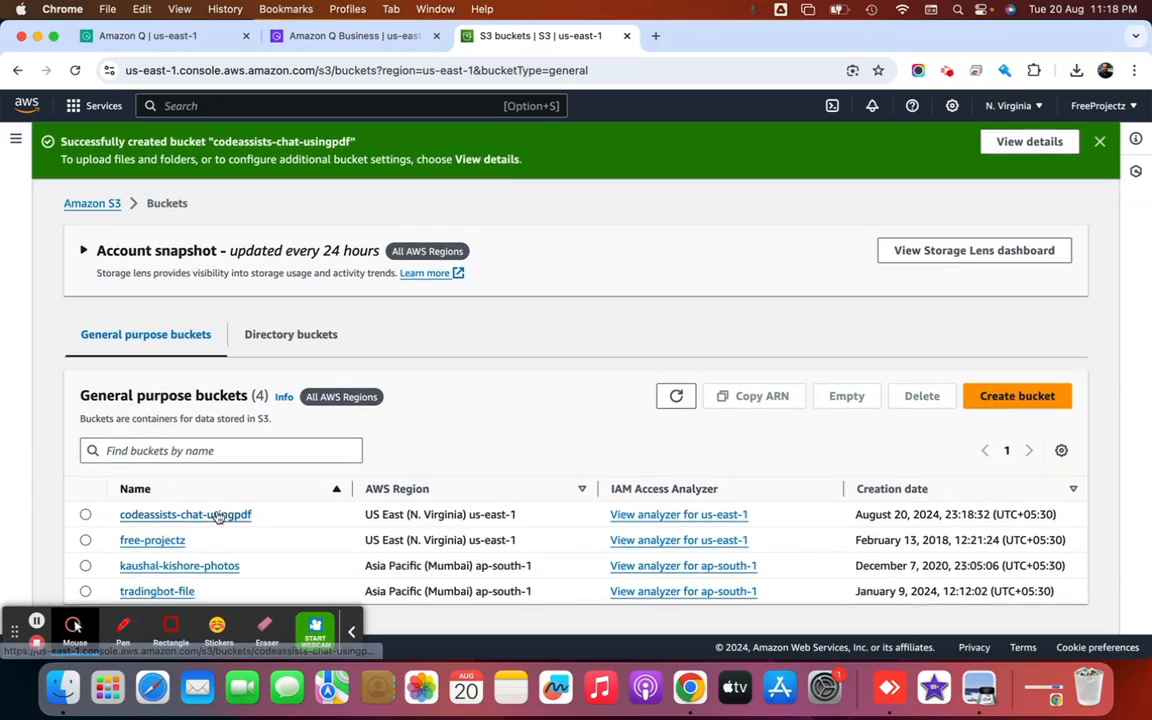
pyautogui.click(220, 515)
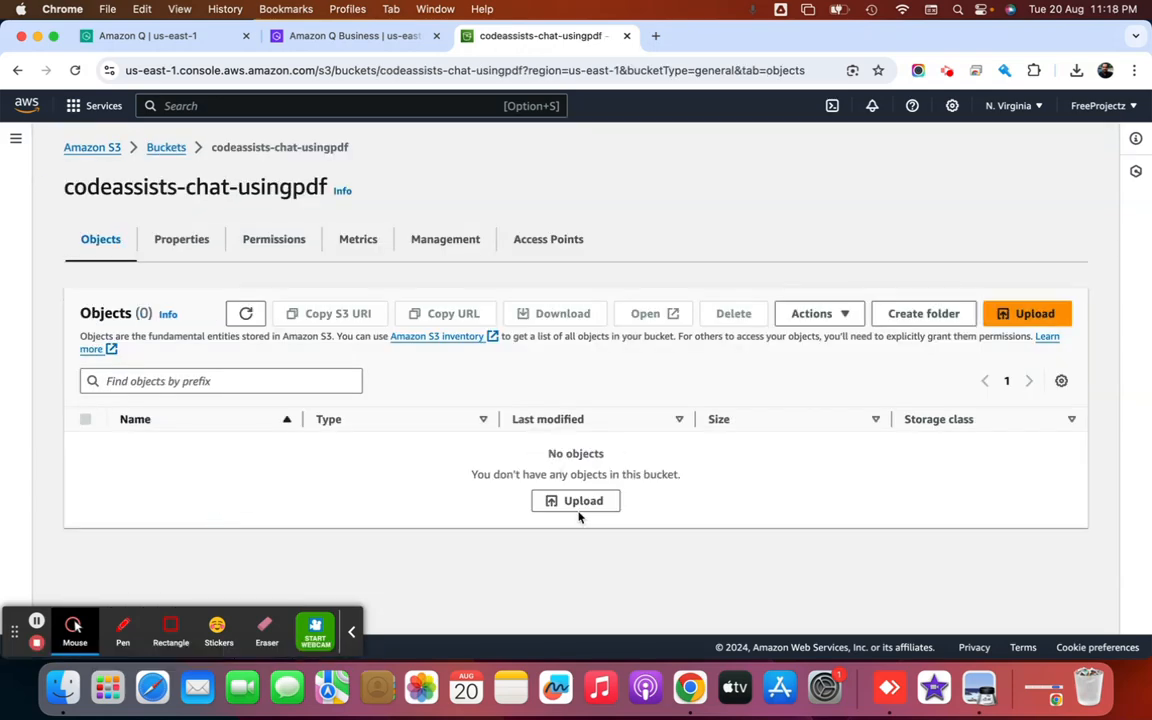
# - Upload wordpress-best-practices-on-aws.pdf from the Finder Downloads folder to the codeassists-chat-usingpdf bucket
pyautogui.click(585, 504)
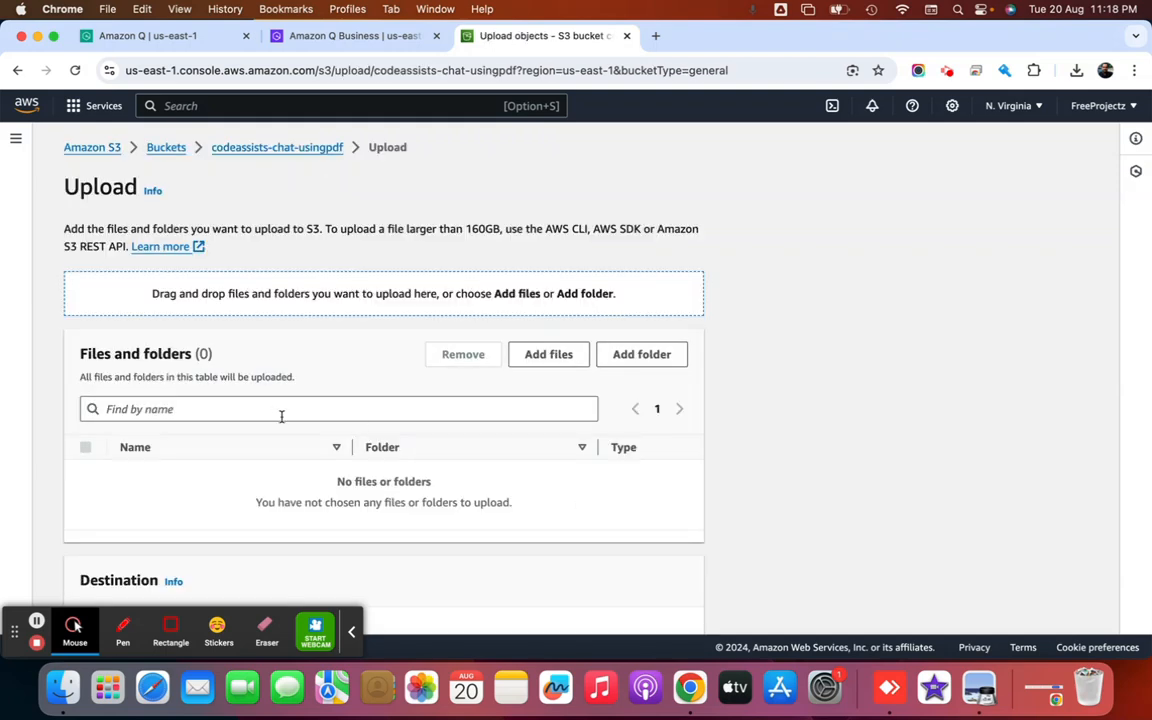
pyautogui.click(62, 686)
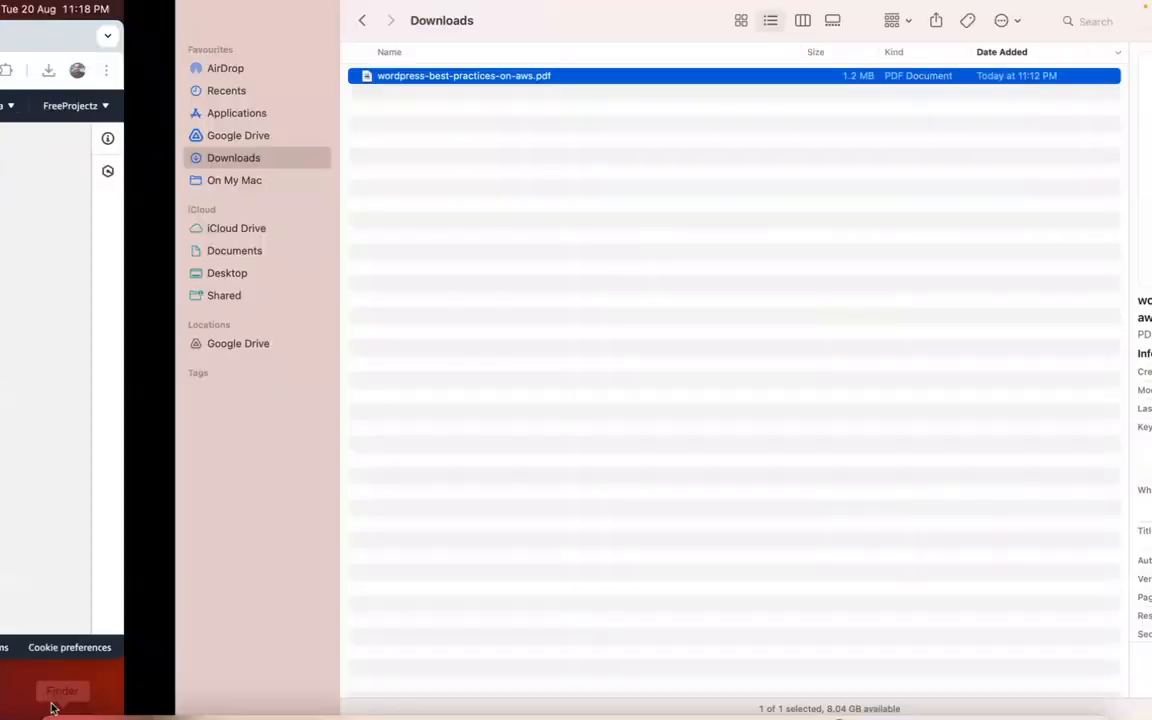
pyautogui.moveTo(296, 75); pyautogui.dragTo(519, 386)
pyautogui.hotkey('ctrl', 'Left')
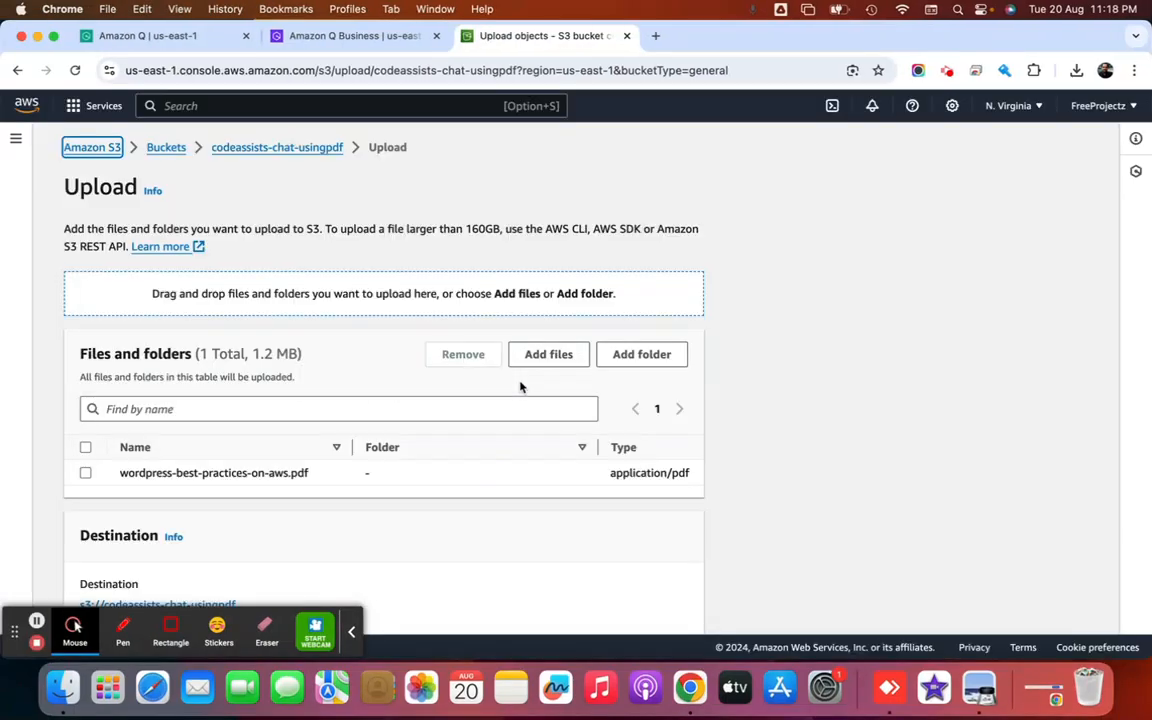
pyautogui.scroll(-2, 520, 387)
pyautogui.scroll(-3, 520, 387)
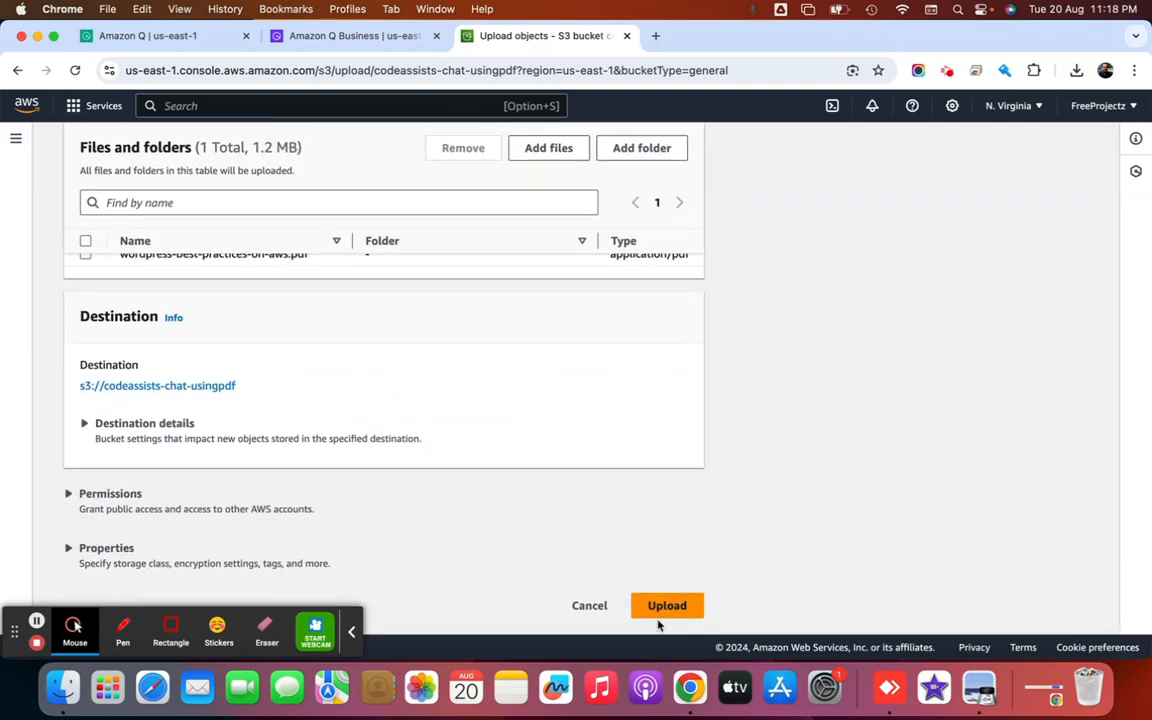
pyautogui.click(666, 604)
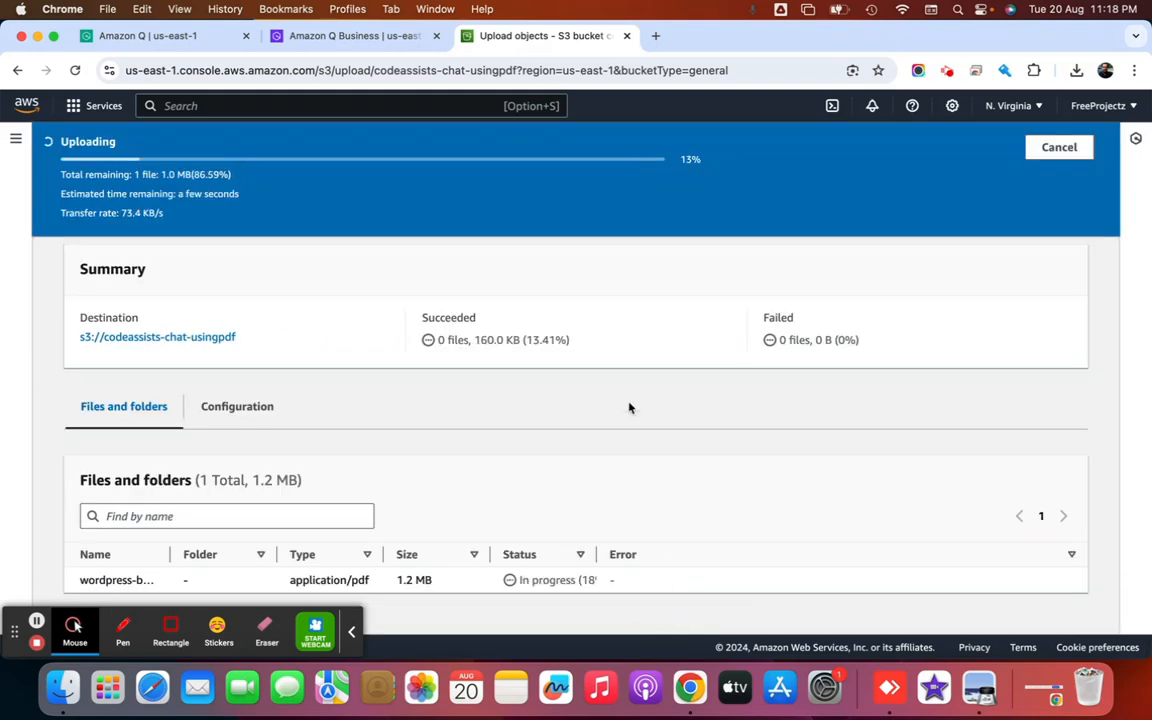
# - Return to the Amazon Q Business application setup, add an Amazon S3 data source and name it chat-using-pdf
pyautogui.click(321, 41)
pyautogui.click(926, 244)
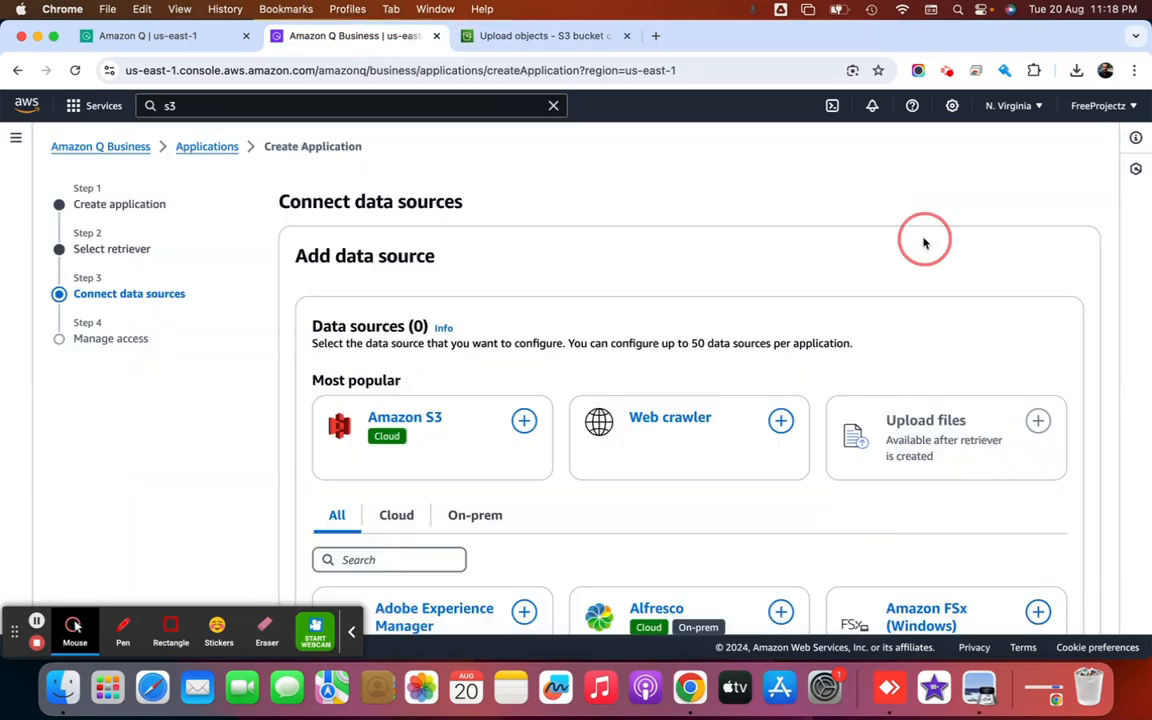
pyautogui.click(524, 420)
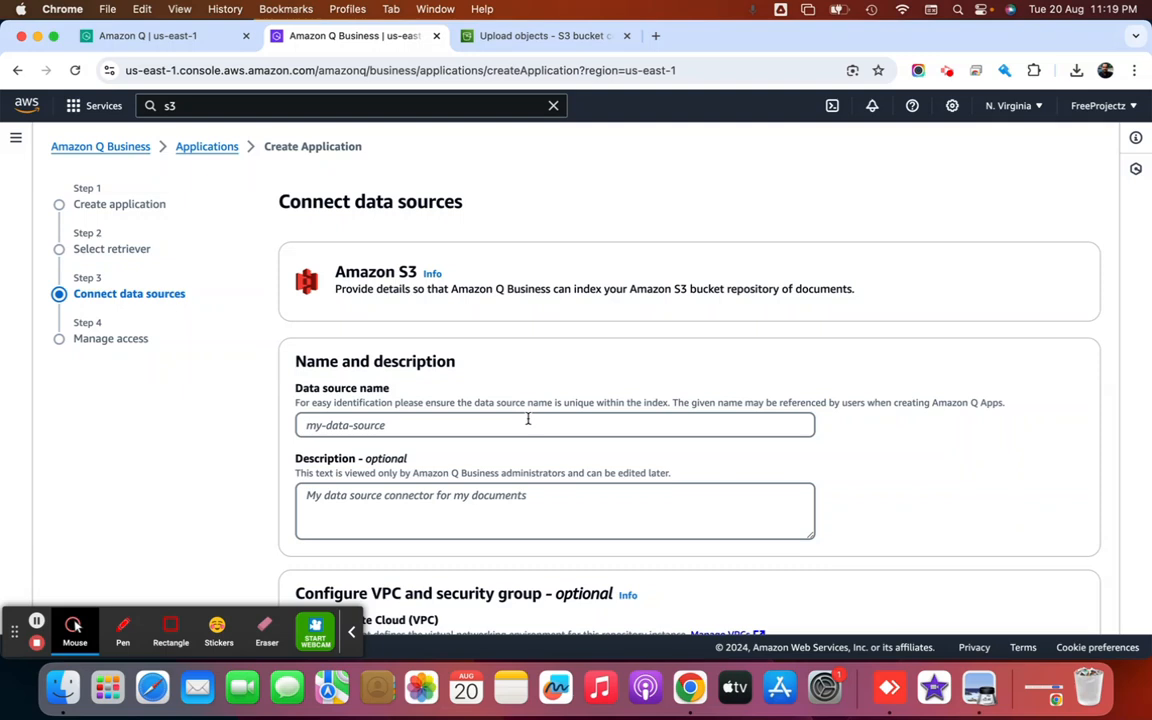
pyautogui.scroll(-3, 528, 420)
pyautogui.click(437, 262)
pyautogui.write('chat-using')
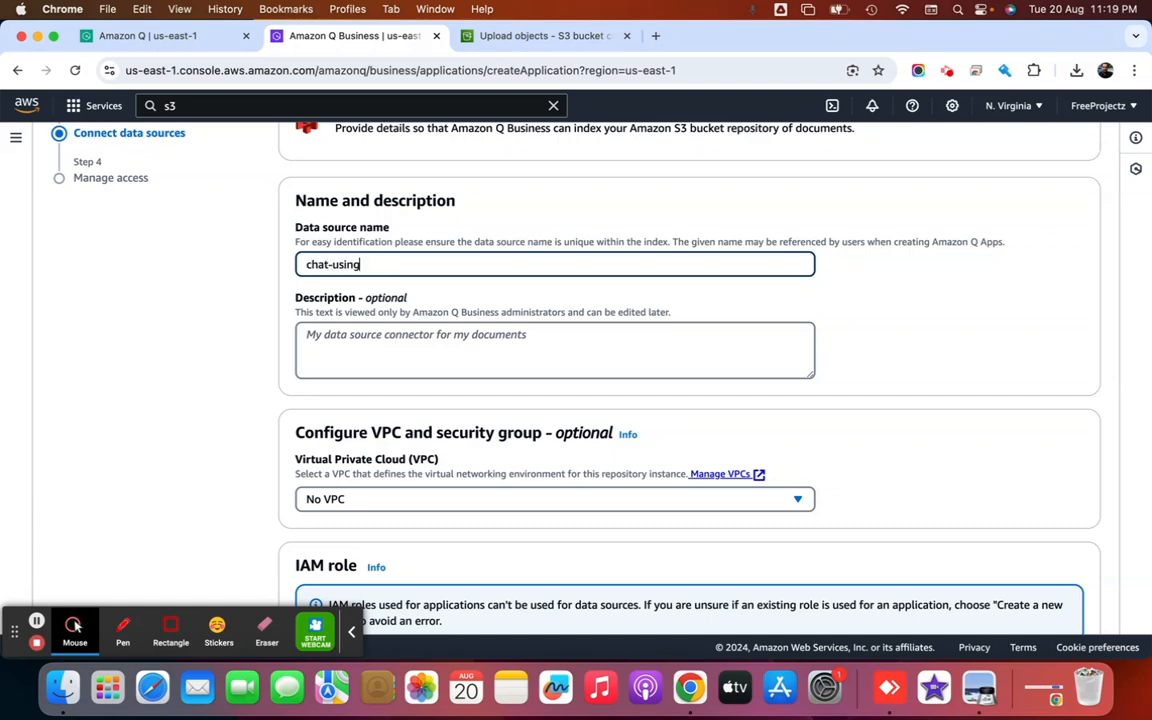
pyautogui.write('-pdf')
# - Set the data source location in the sync scope to the codeassists-chat-usingpdf bucket
pyautogui.scroll(-3, 465, 393)
pyautogui.scroll(-3, 470, 393)
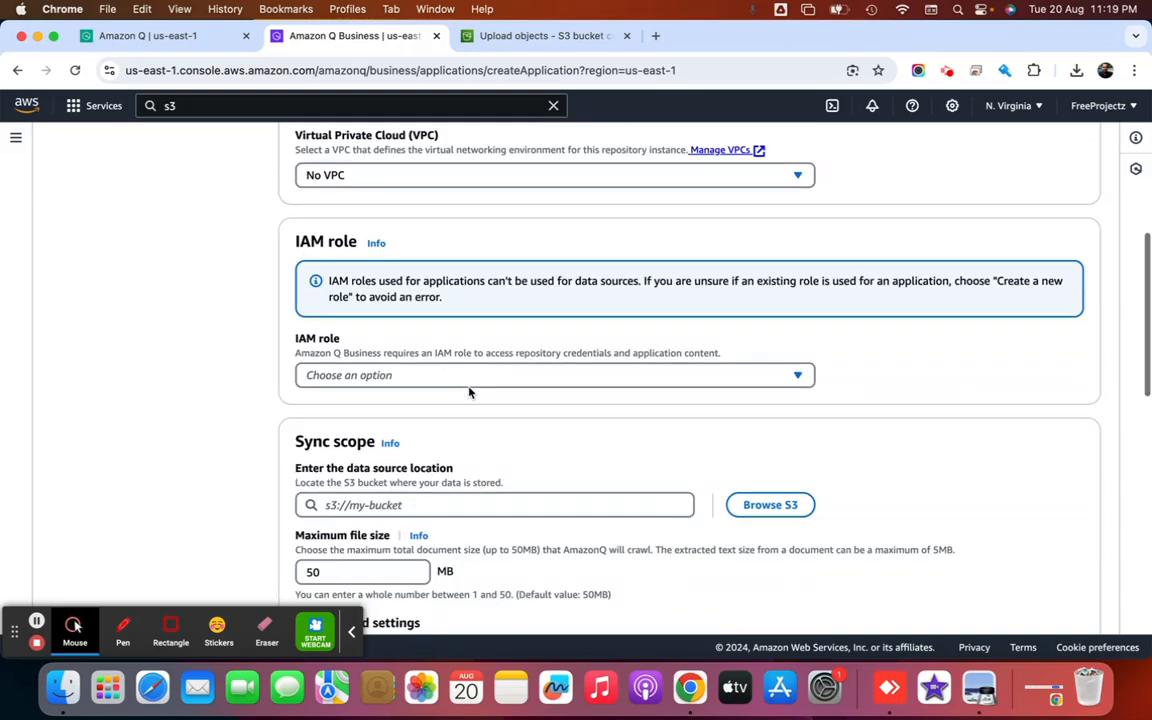
pyautogui.scroll(-4, 491, 377)
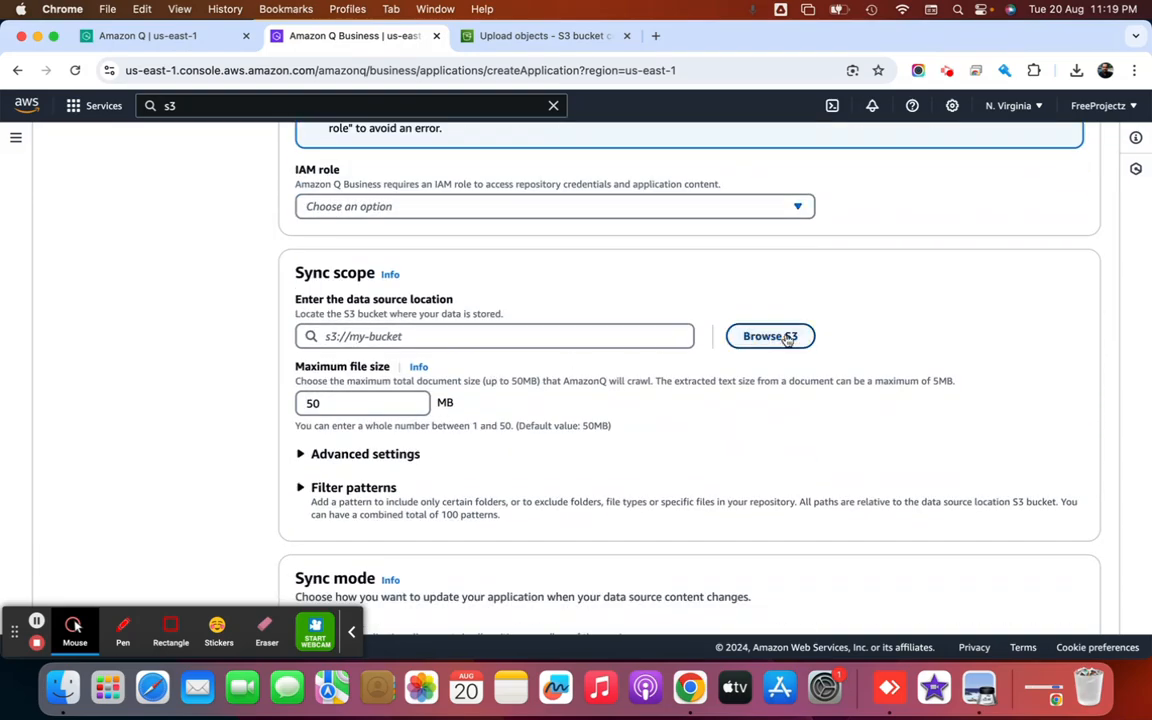
pyautogui.click(786, 336)
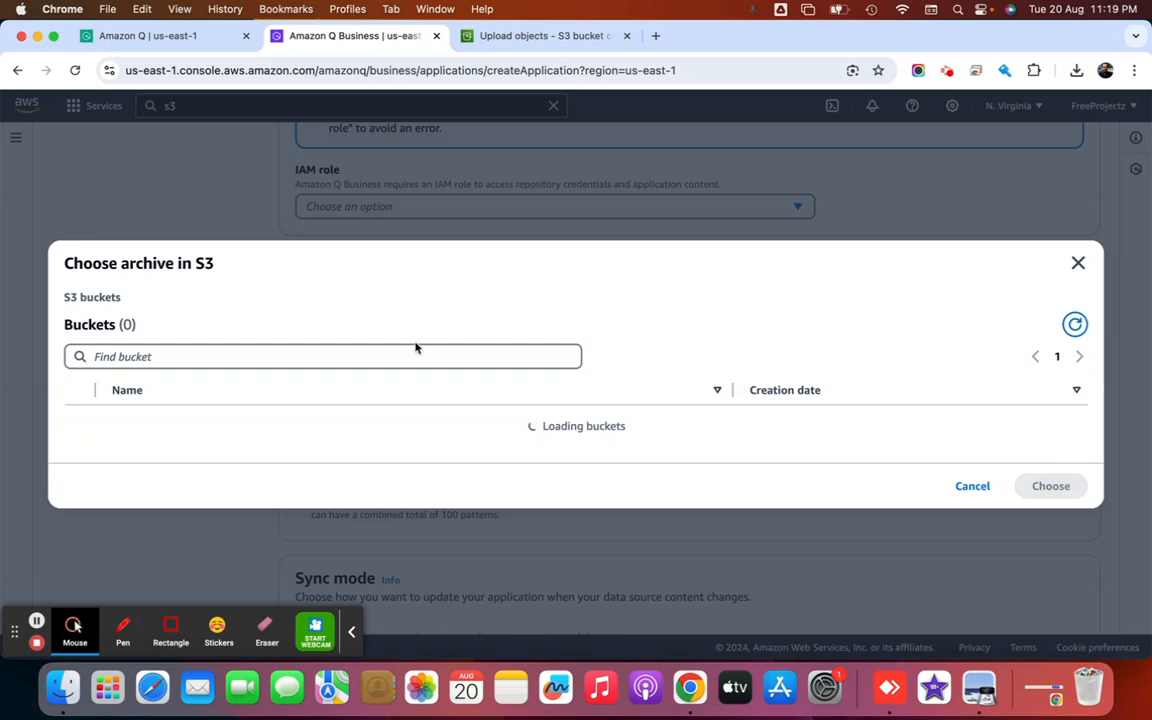
pyautogui.click(80, 412)
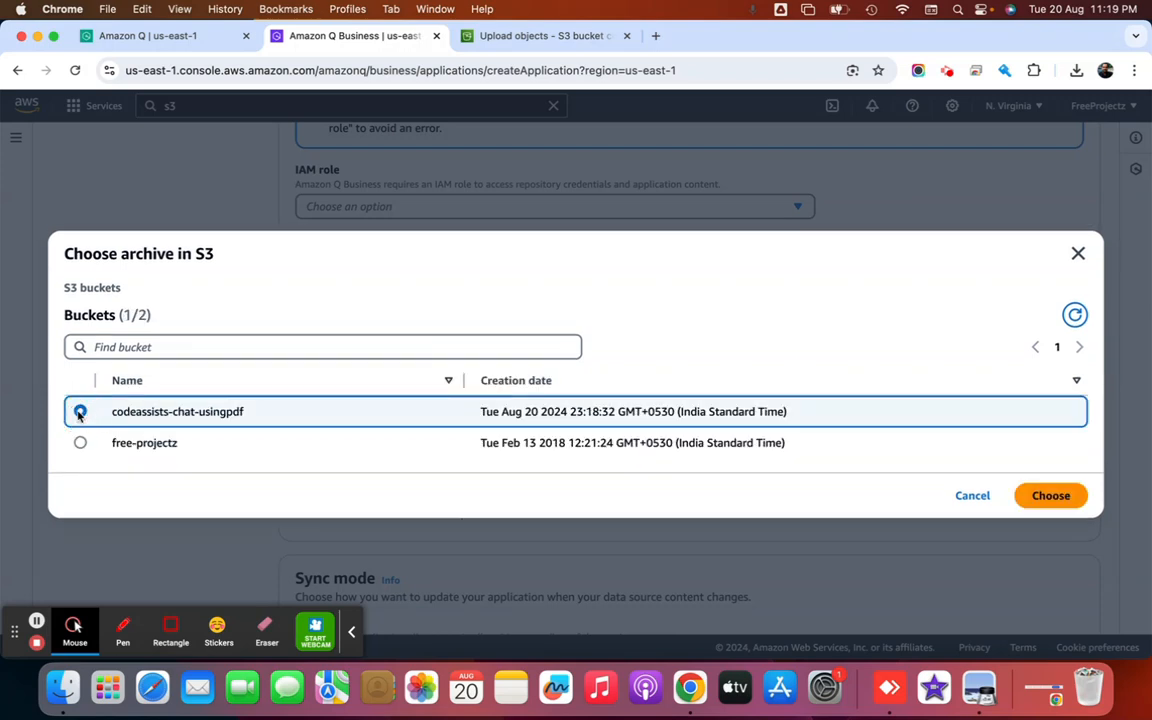
pyautogui.click(1049, 495)
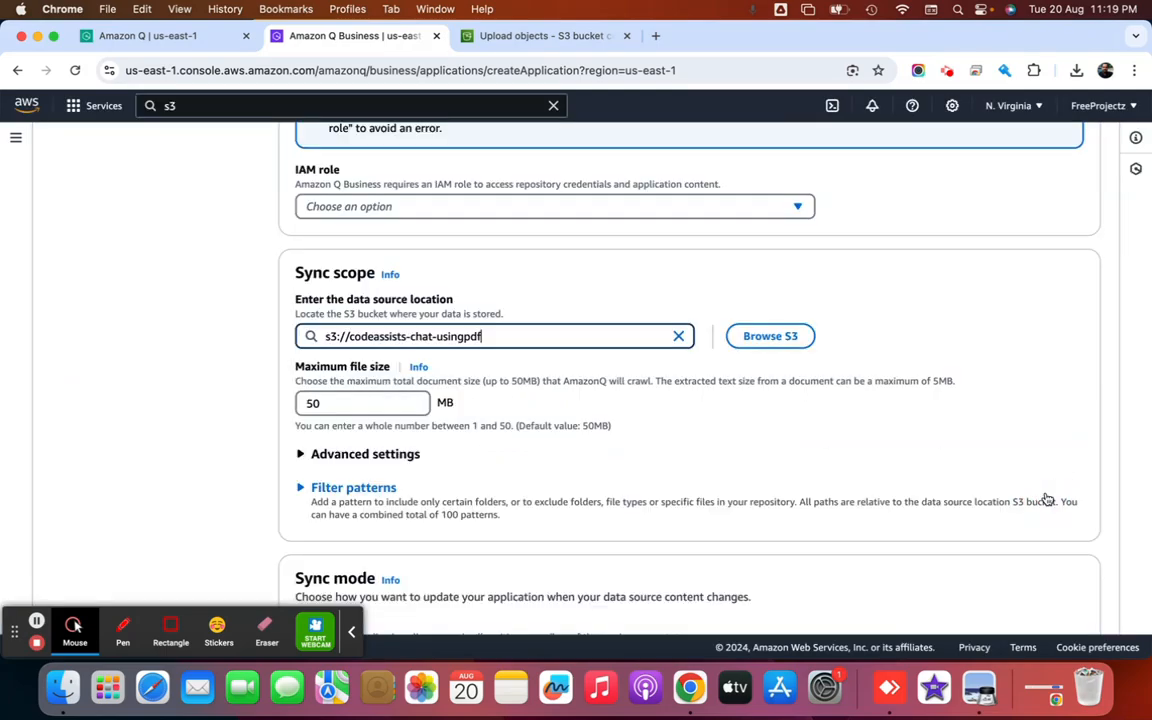
# - Set the sync run frequency to Run on demand and submit the data source
pyautogui.scroll(-10, 725, 432)
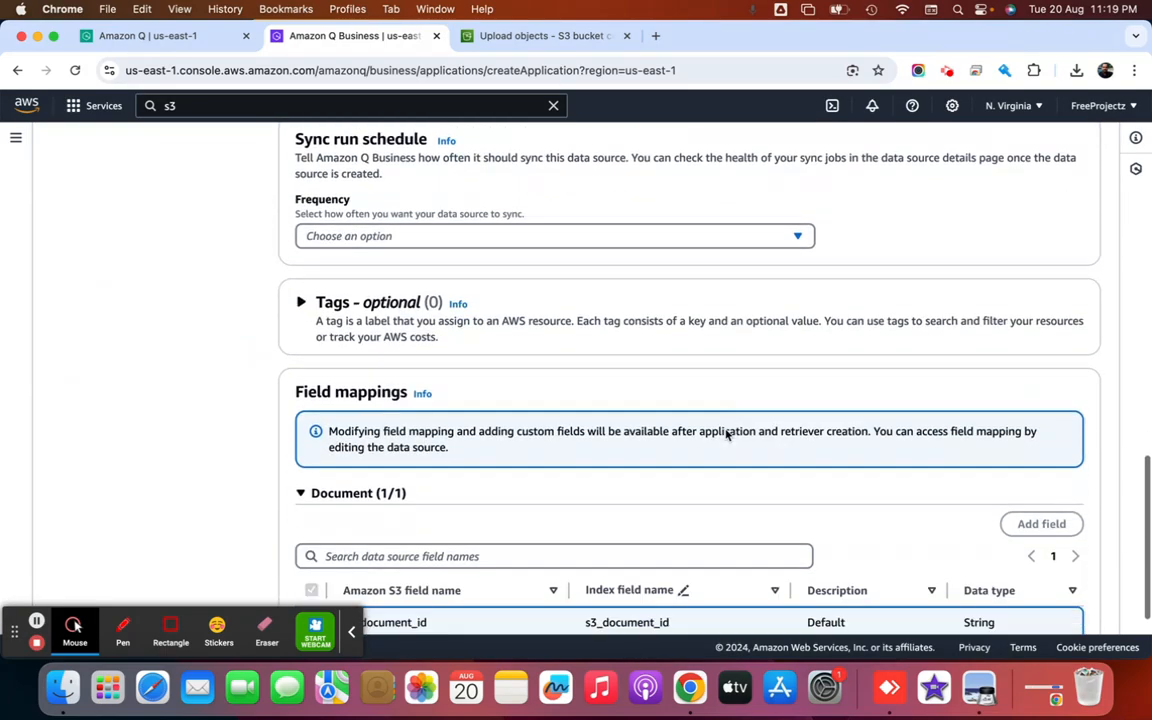
pyautogui.scroll(2, 720, 428)
pyautogui.click(569, 293)
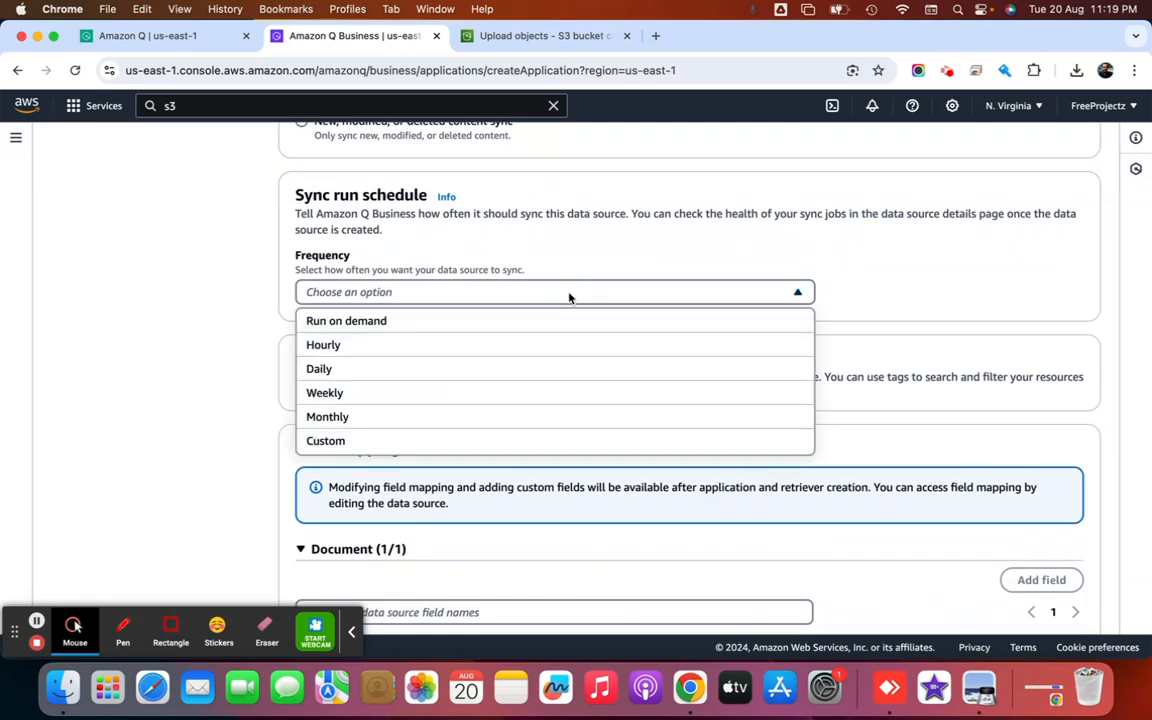
pyautogui.click(427, 324)
pyautogui.scroll(-5, 481, 393)
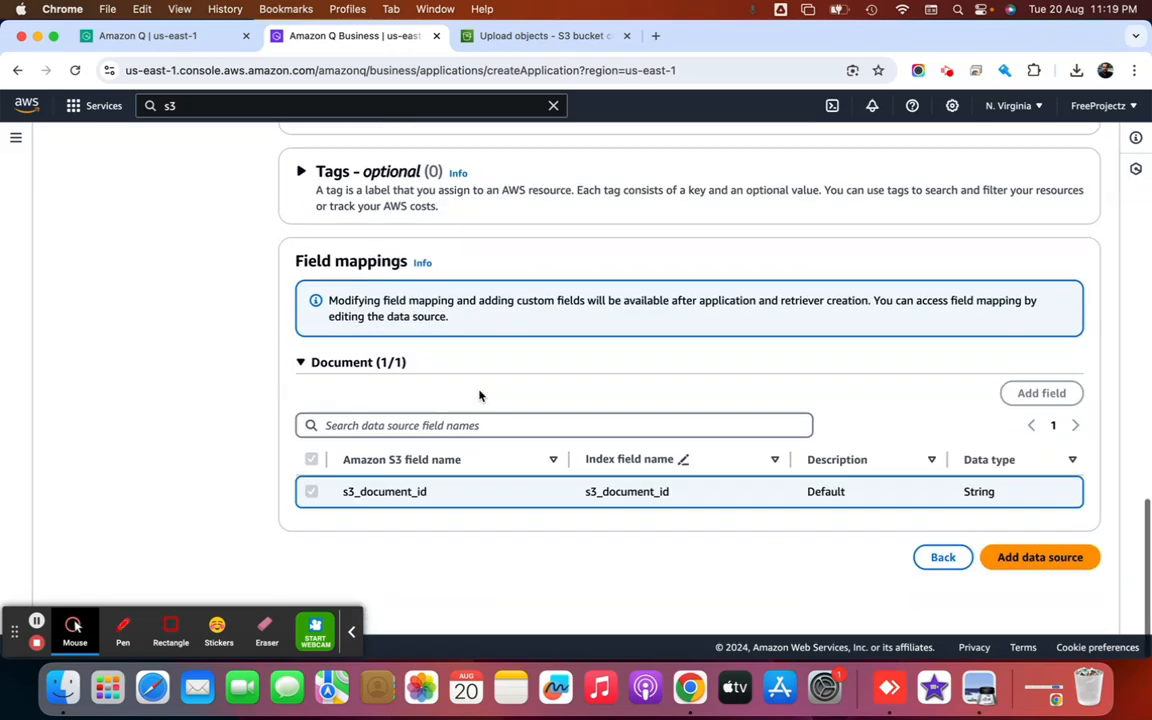
pyautogui.click(1077, 566)
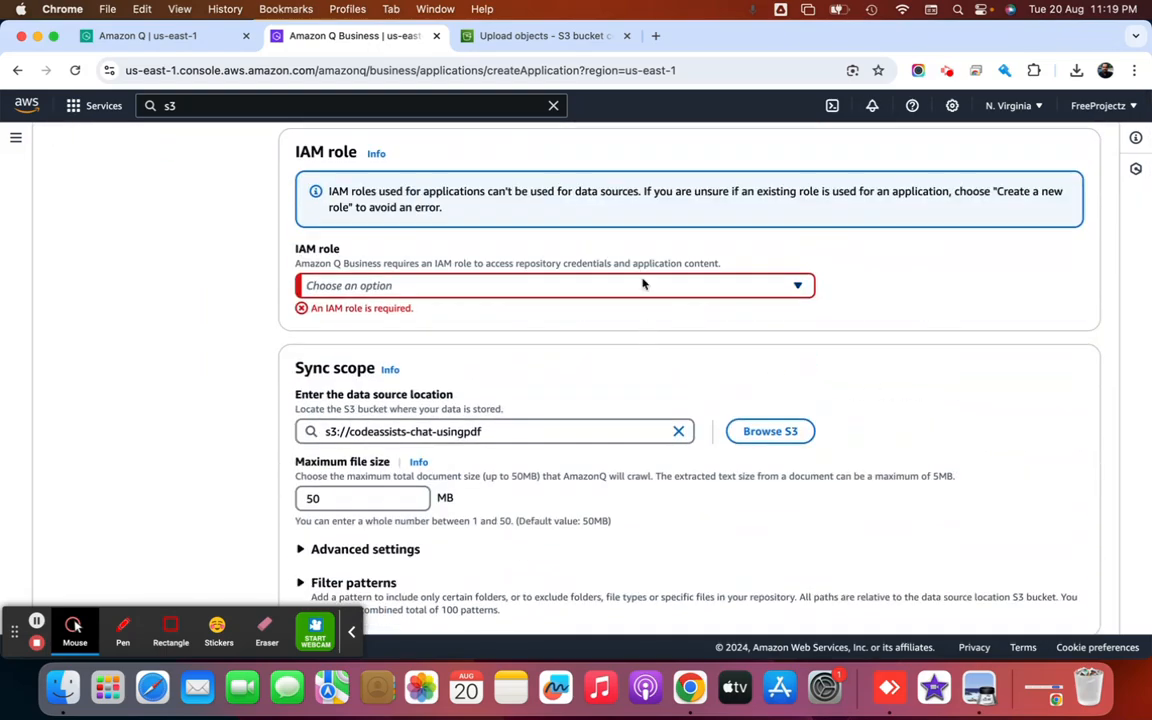
# - Choose to create a new service role as the data source's IAM role and add the data source
pyautogui.click(643, 285)
pyautogui.click(401, 340)
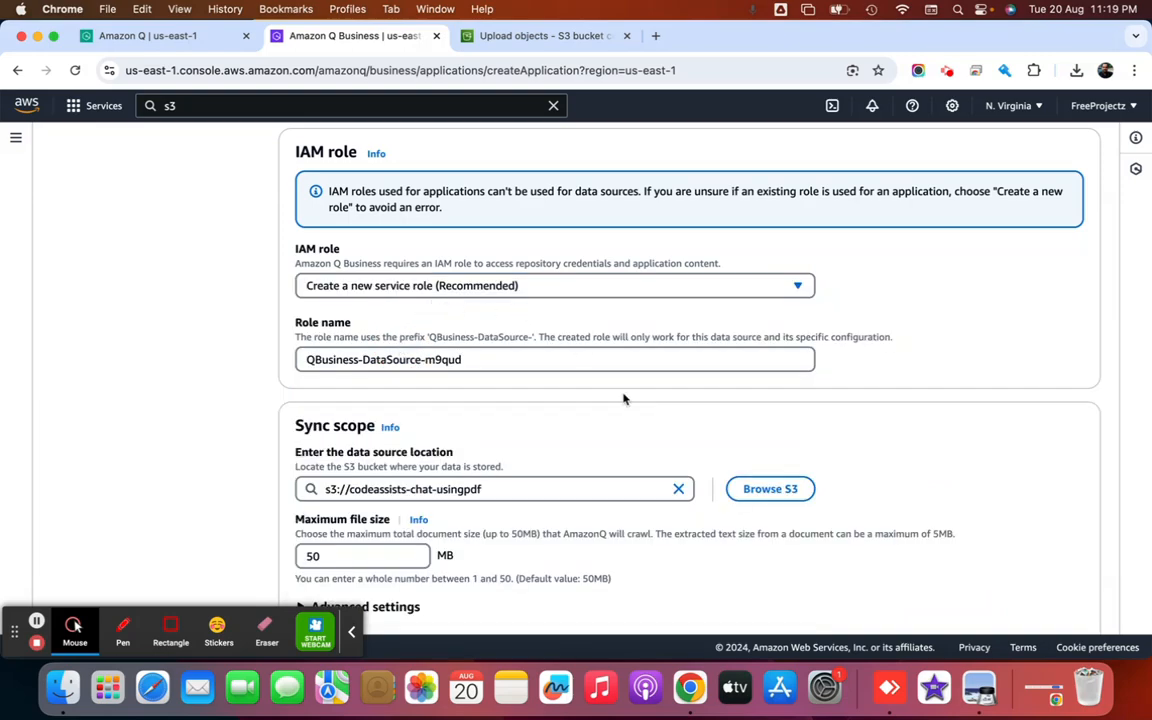
pyautogui.scroll(-15, 623, 395)
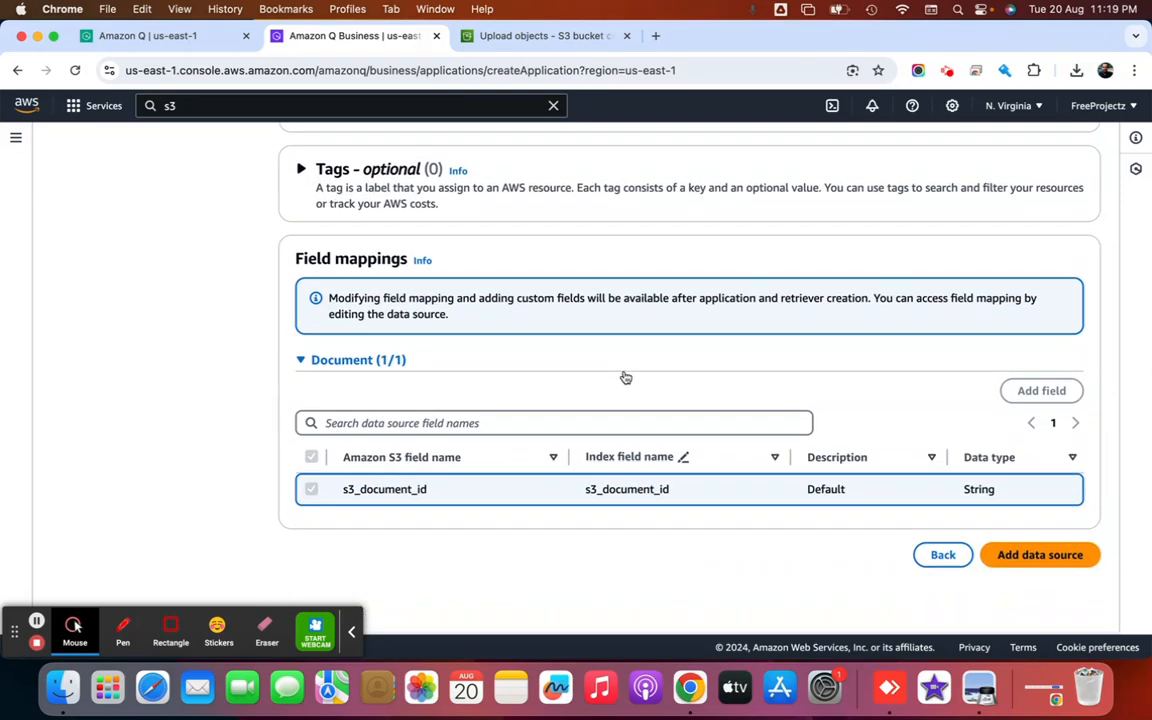
pyautogui.click(1012, 556)
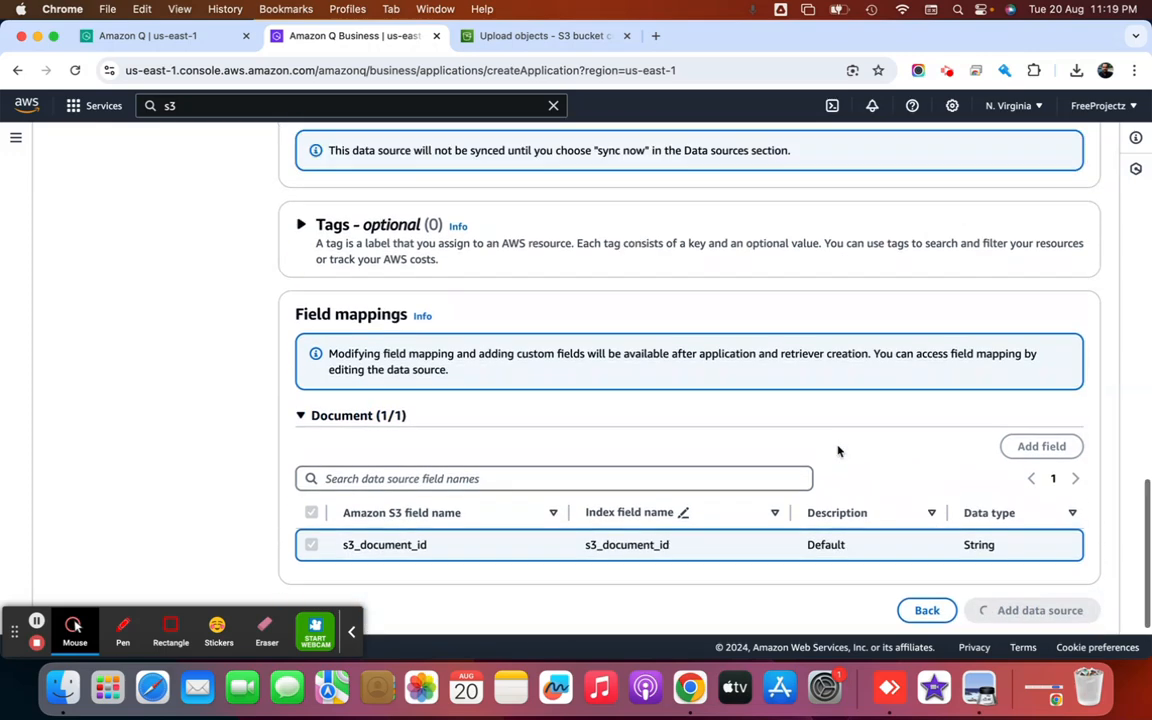
pyautogui.scroll(20, 838, 450)
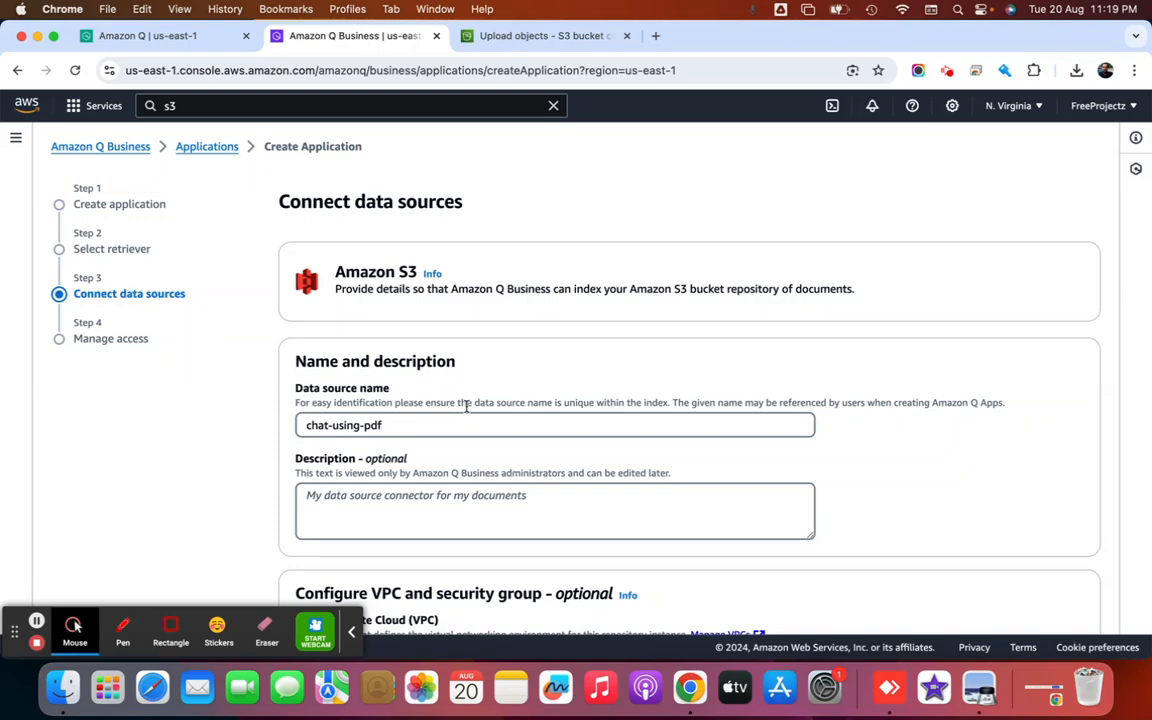
pyautogui.scroll(-15, 468, 408)
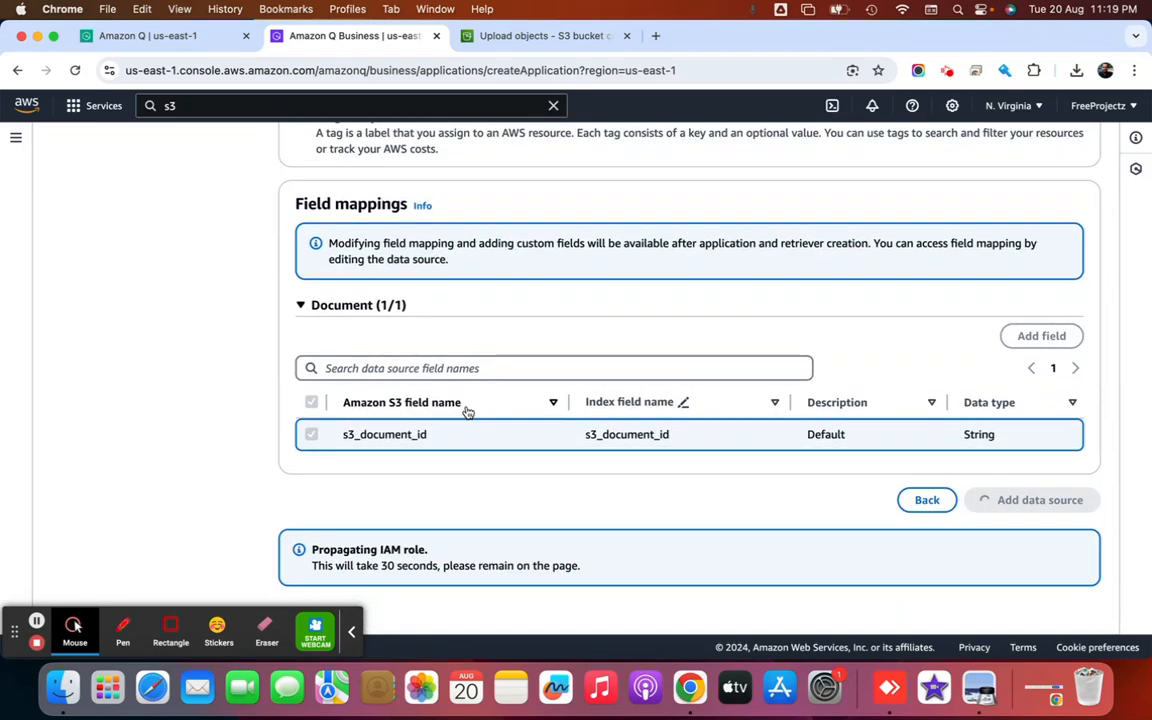
pyautogui.tripleClick(361, 566)
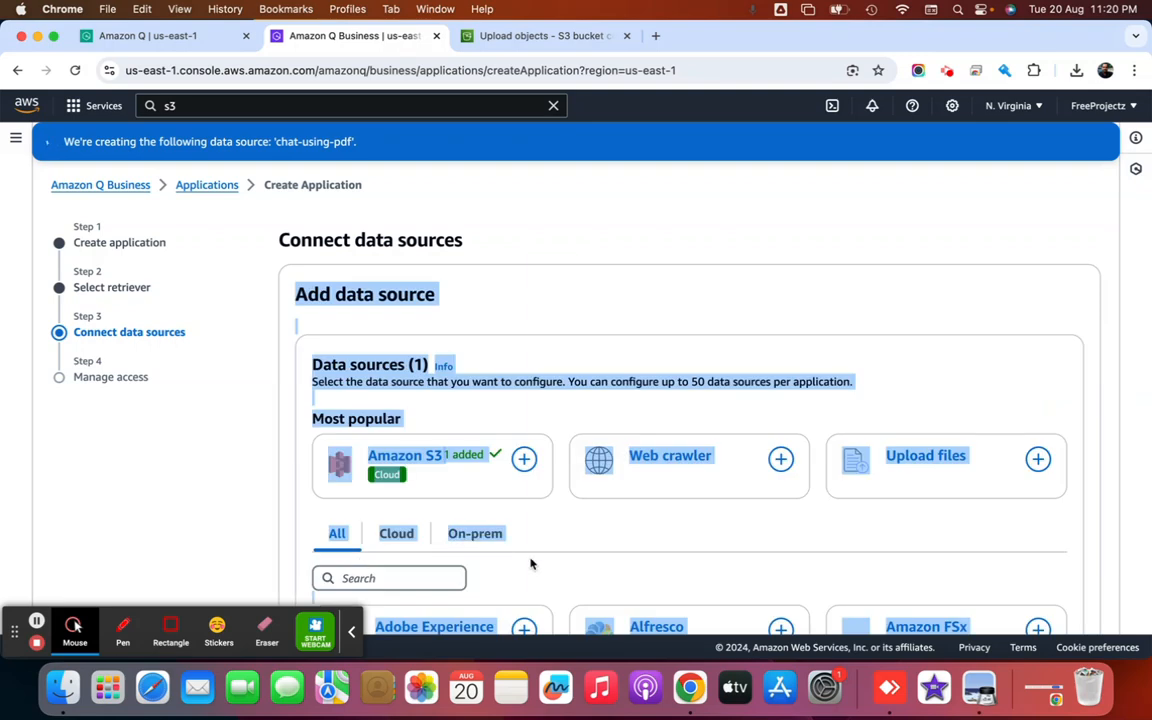
pyautogui.click(619, 298)
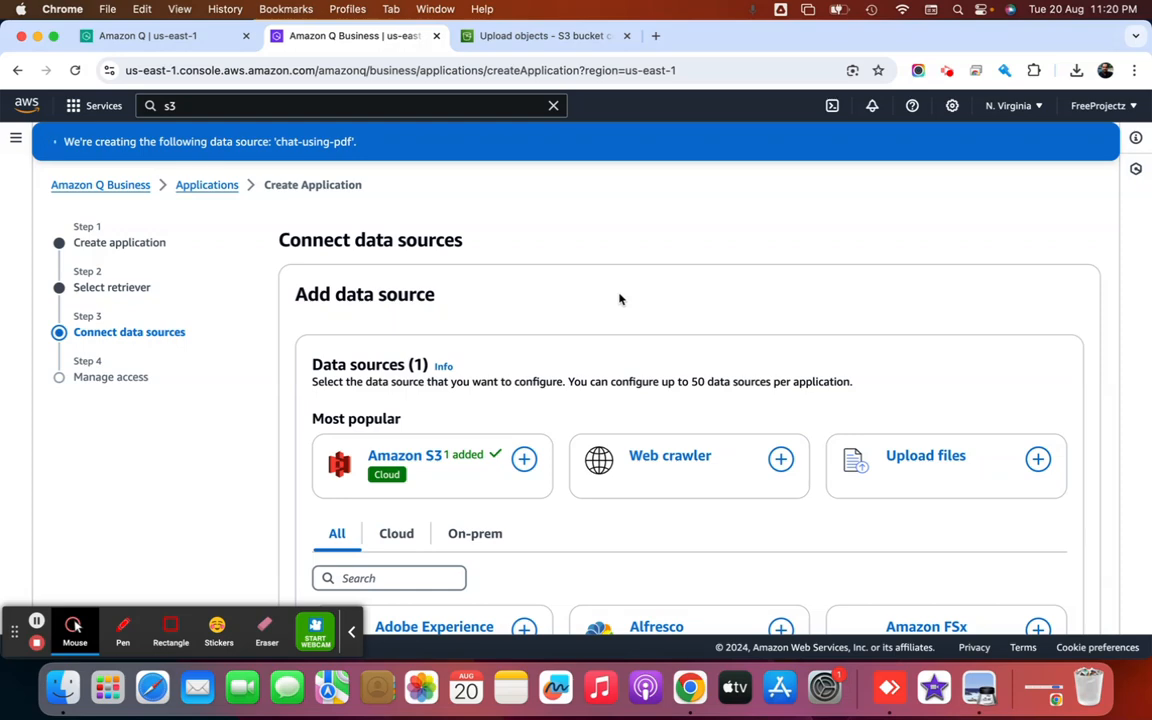
# - Look over the available data sources, keep only the added Amazon S3 source and continue to the Manage access step
pyautogui.scroll(-15, 619, 298)
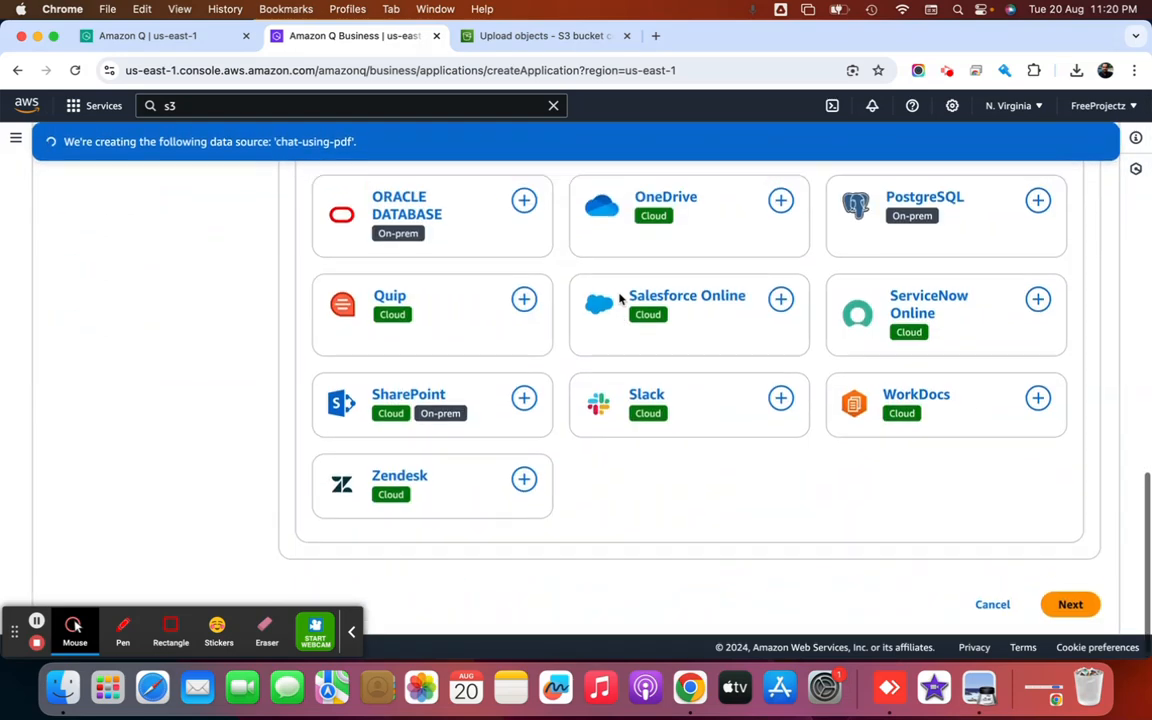
pyautogui.scroll(15, 643, 298)
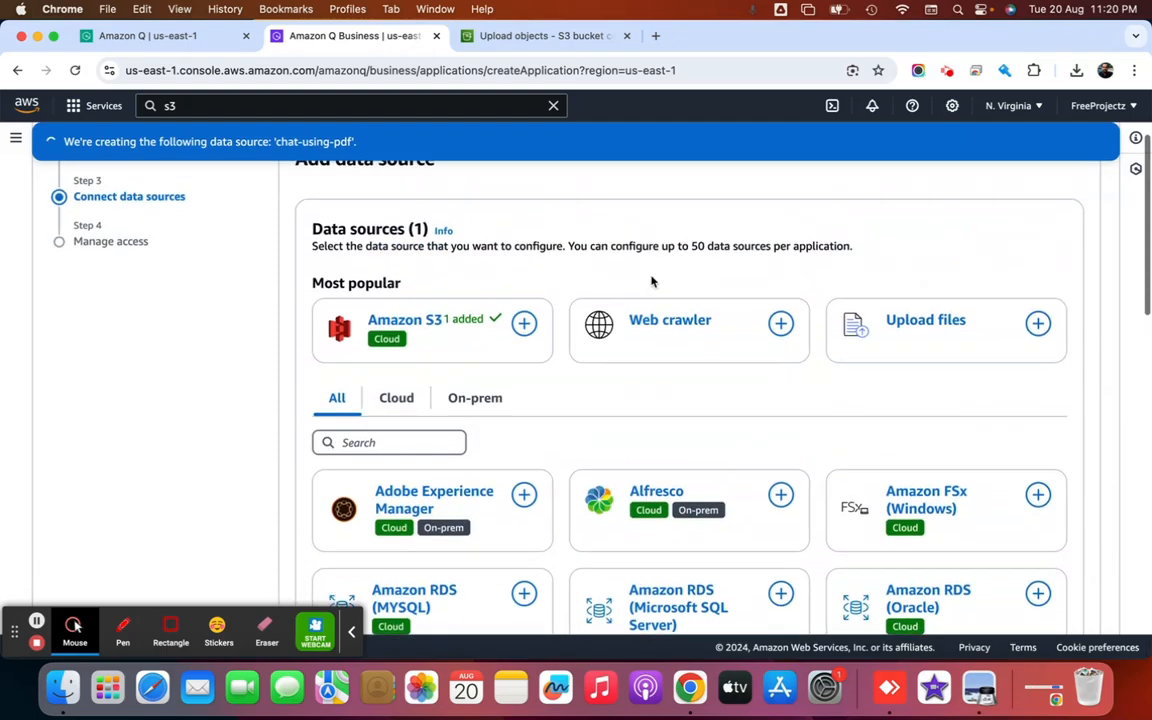
pyautogui.scroll(3, 651, 281)
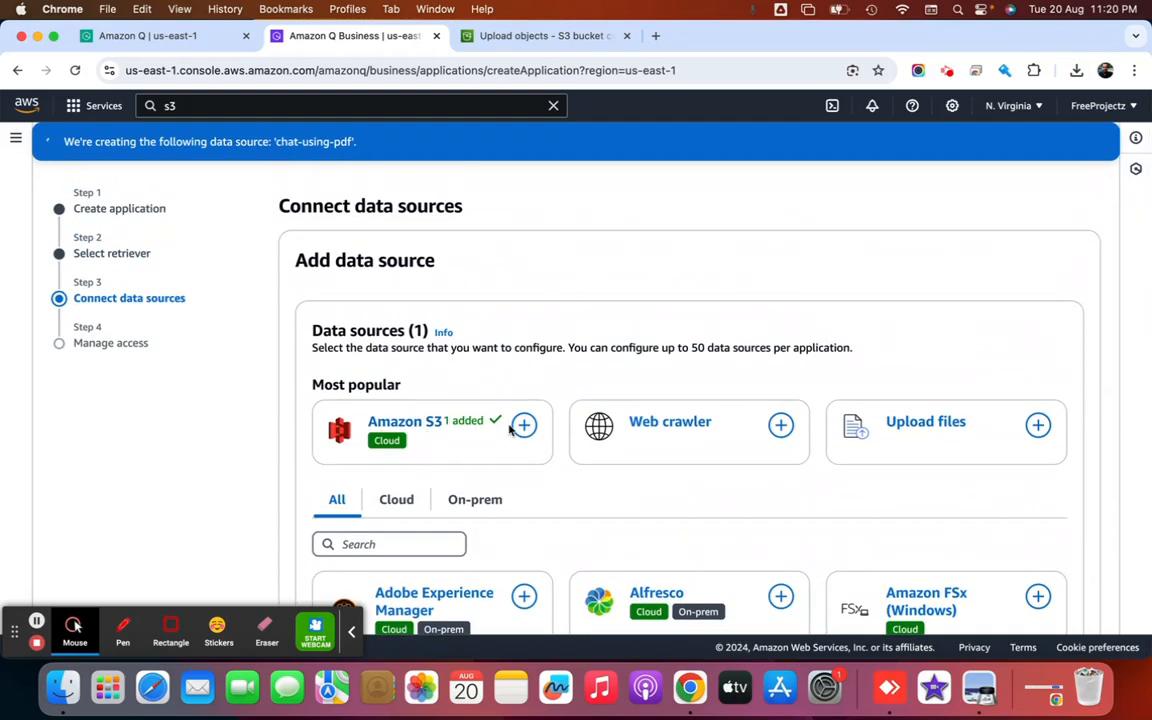
pyautogui.scroll(-15, 510, 428)
pyautogui.click(1068, 589)
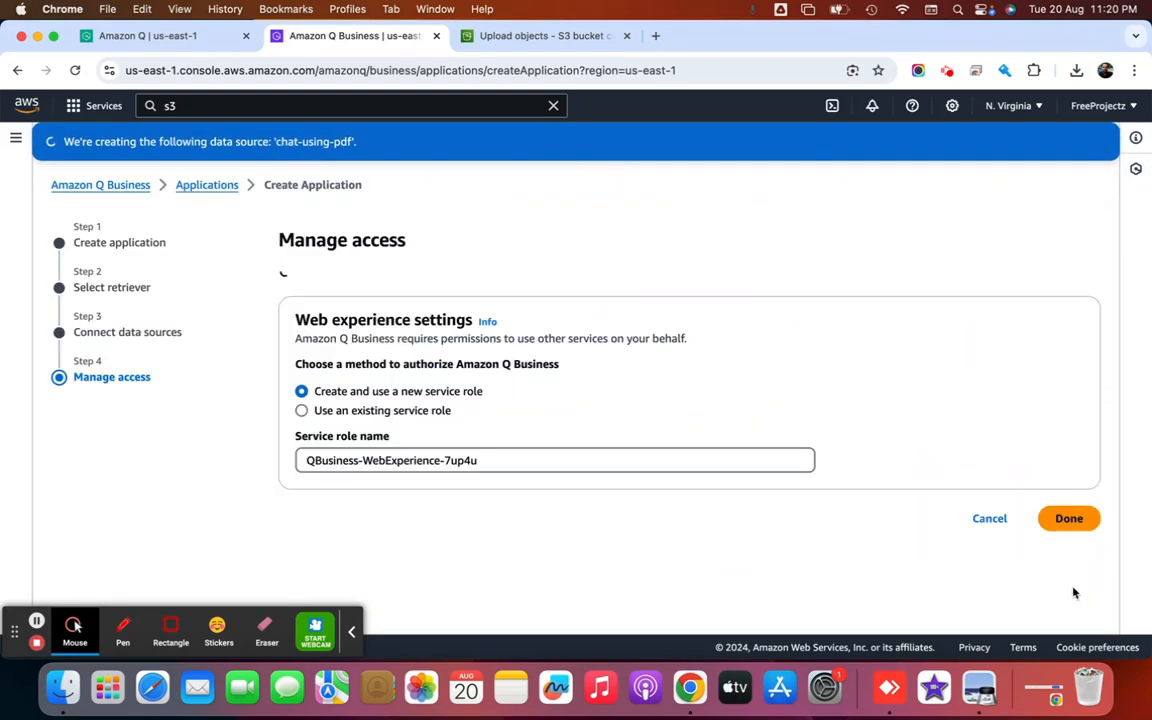
# - Finish creating the application with a new web experience service role and open the chat-using-pdf application's details
pyautogui.scroll(-4, 528, 420)
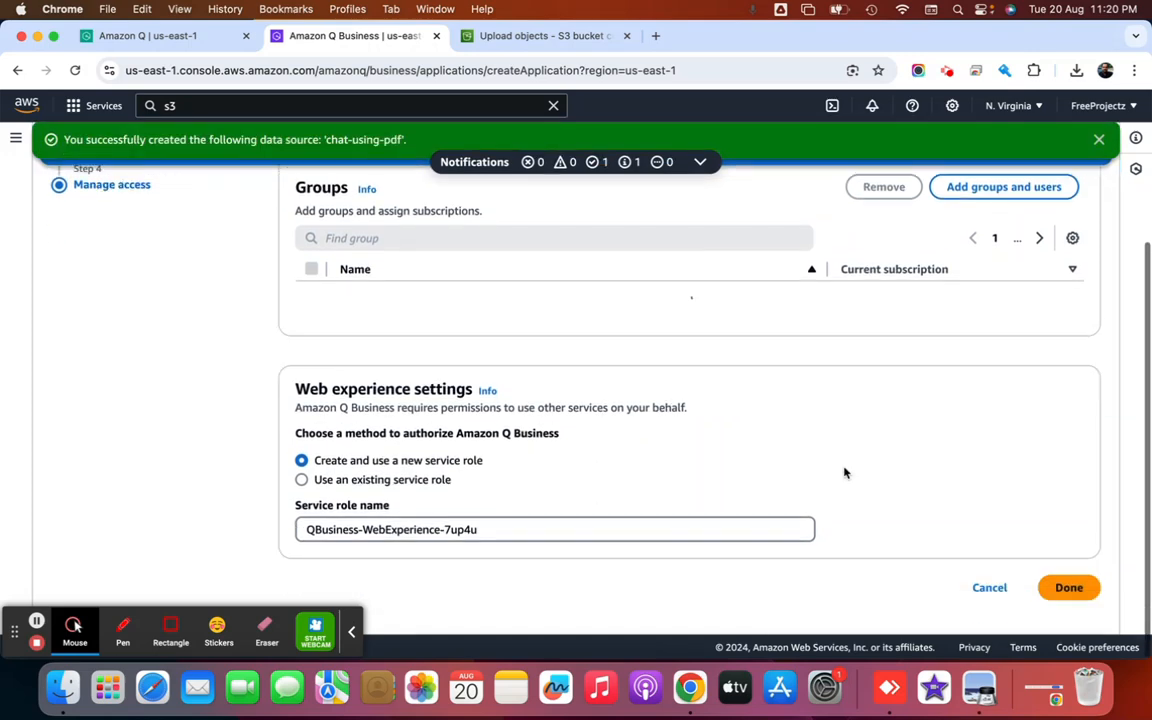
pyautogui.scroll(-2, 836, 435)
pyautogui.click(1066, 592)
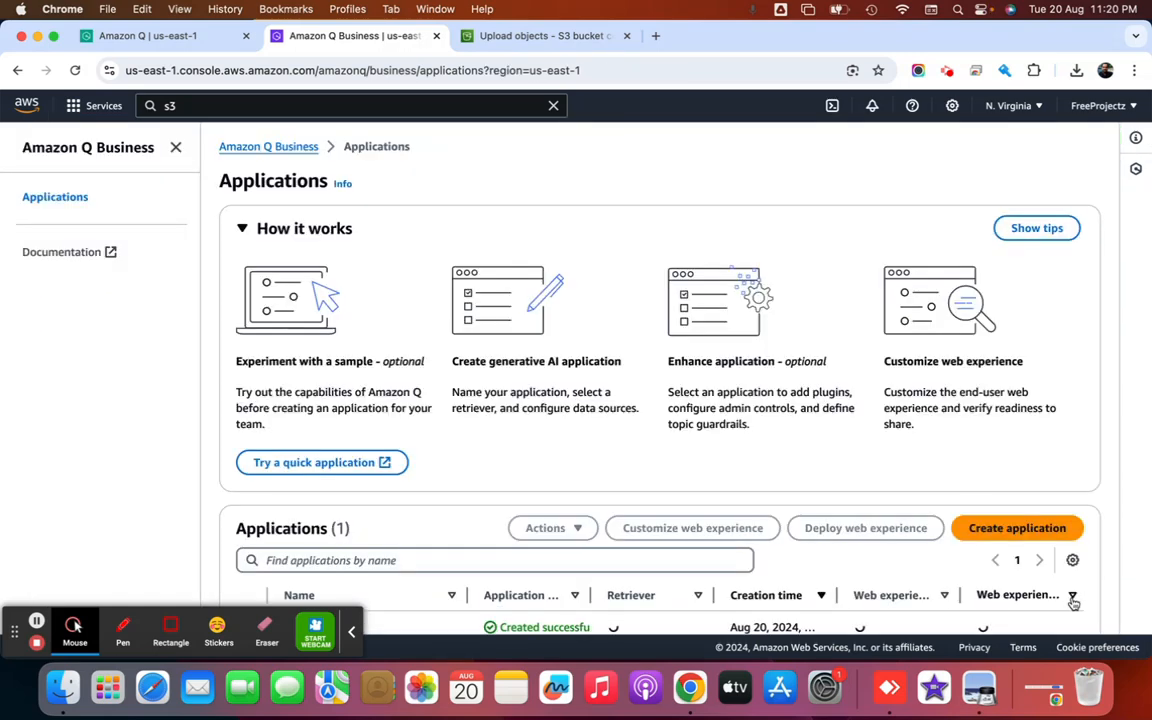
pyautogui.scroll(-1, 1072, 602)
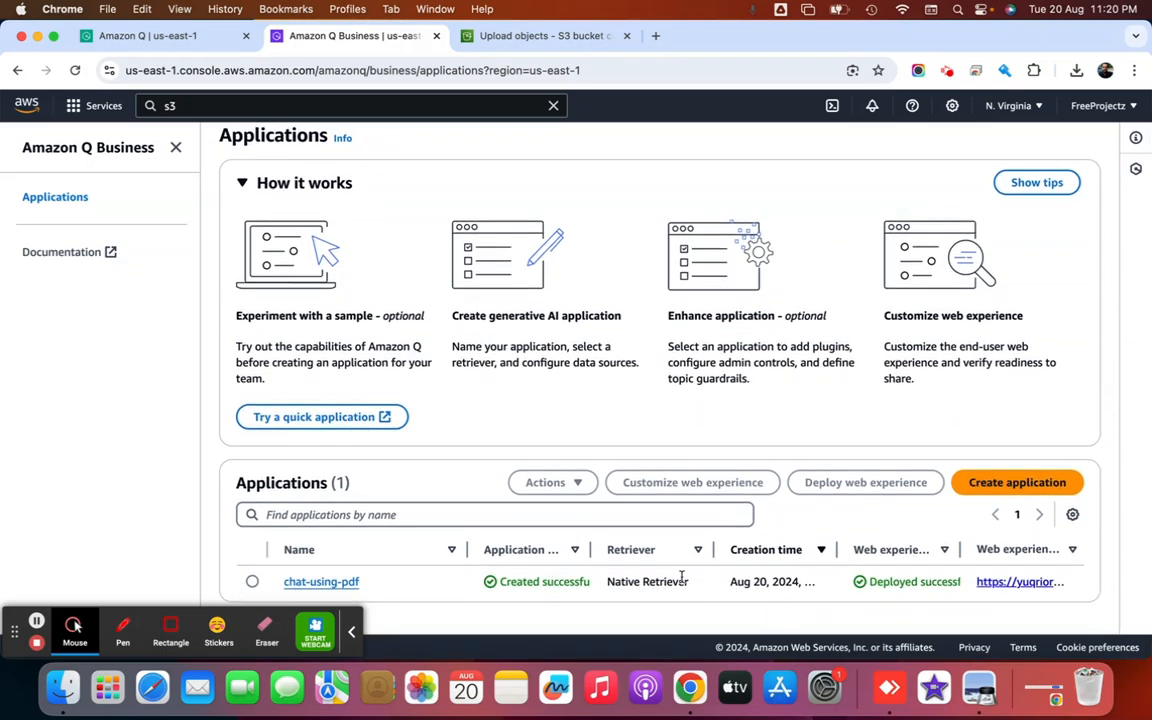
pyautogui.click(302, 581)
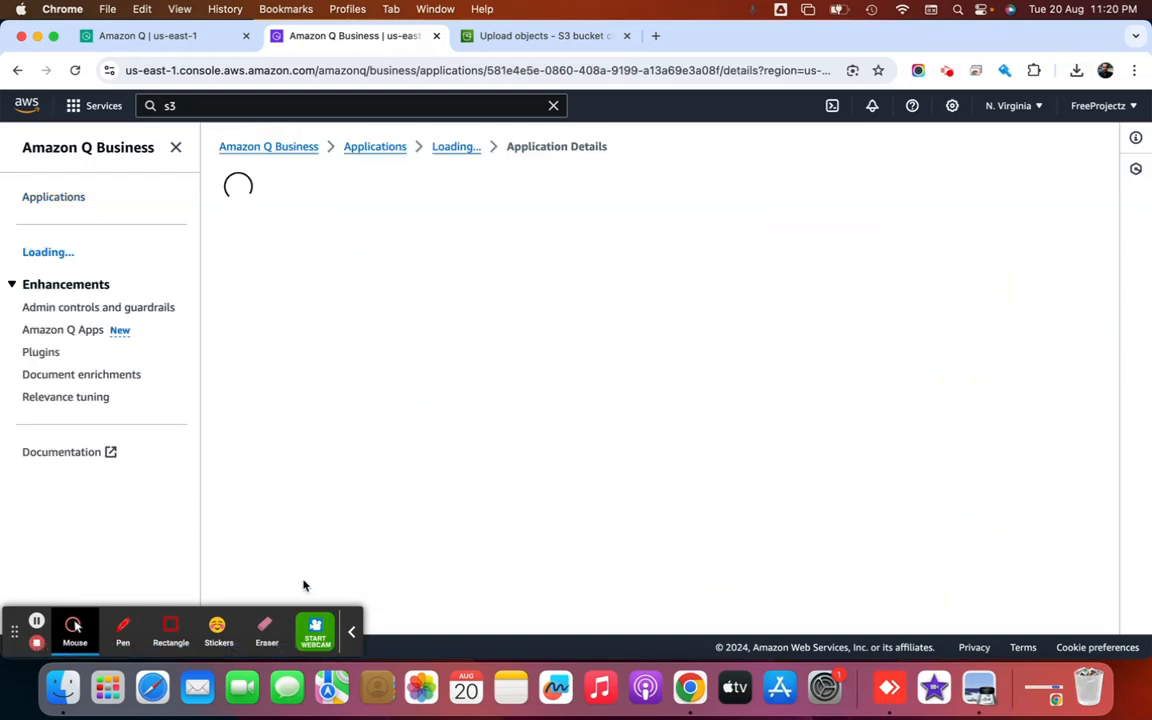
# - Sync the chat-using-pdf S3 data source and check its last sync status
pyautogui.scroll(-3, 348, 455)
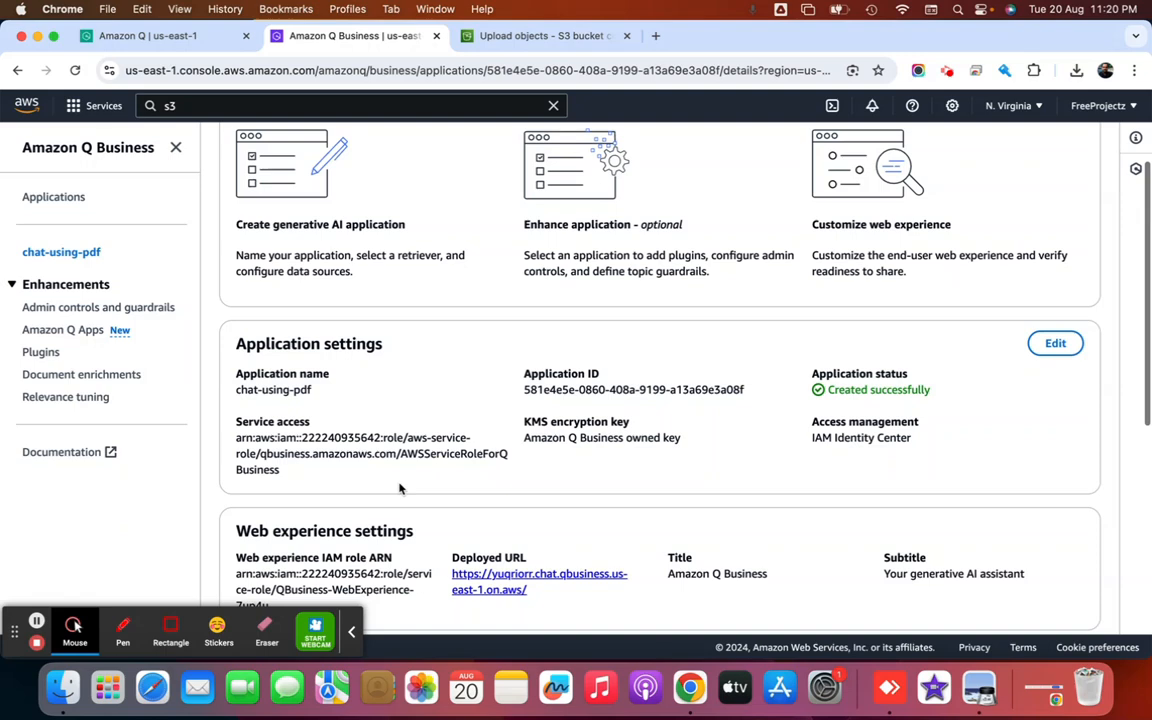
pyautogui.scroll(-5, 398, 483)
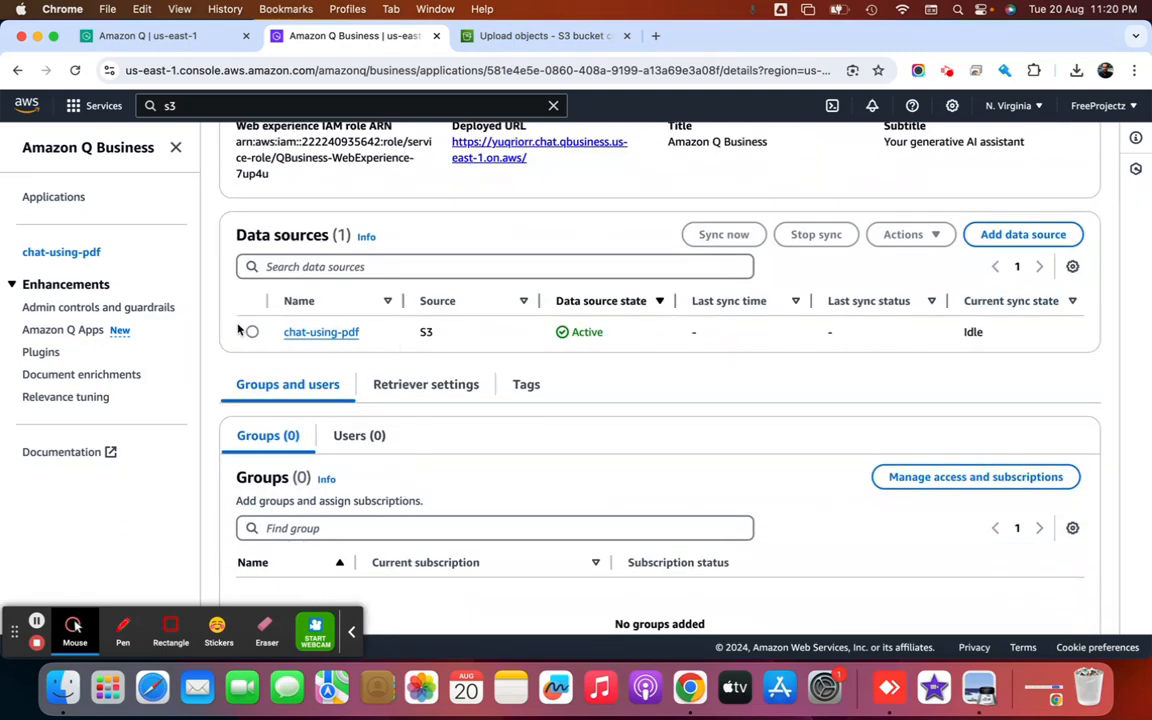
pyautogui.click(251, 335)
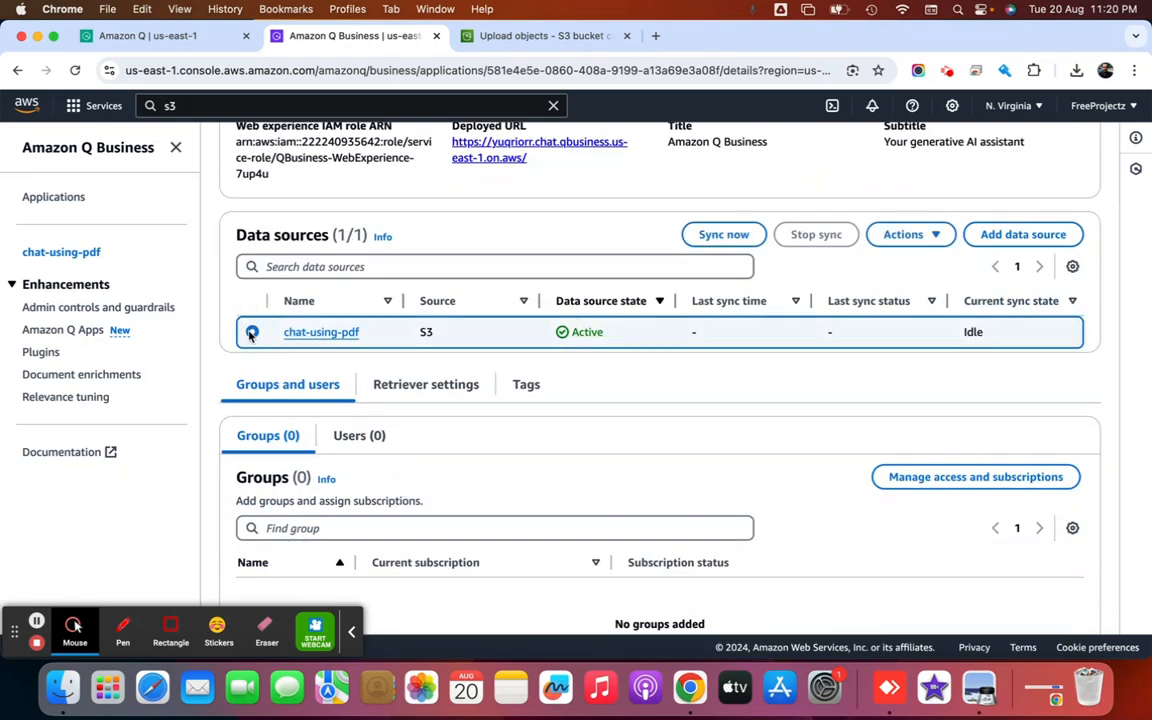
pyautogui.click(720, 238)
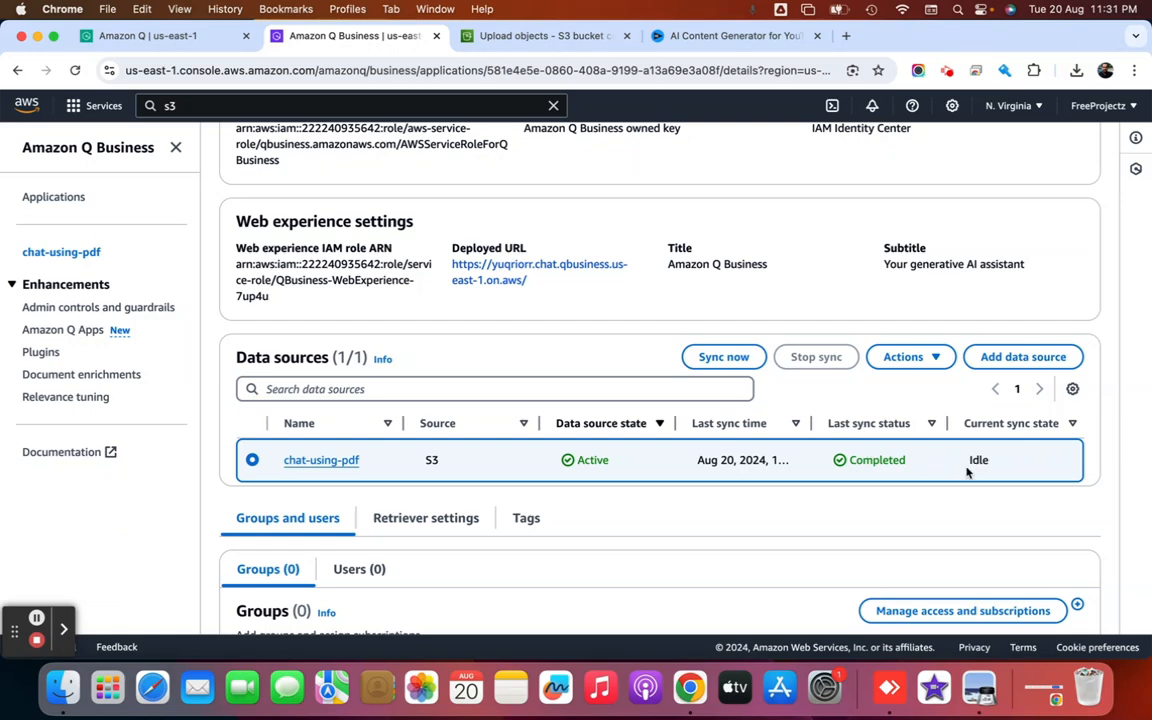
pyautogui.doubleClick(878, 460)
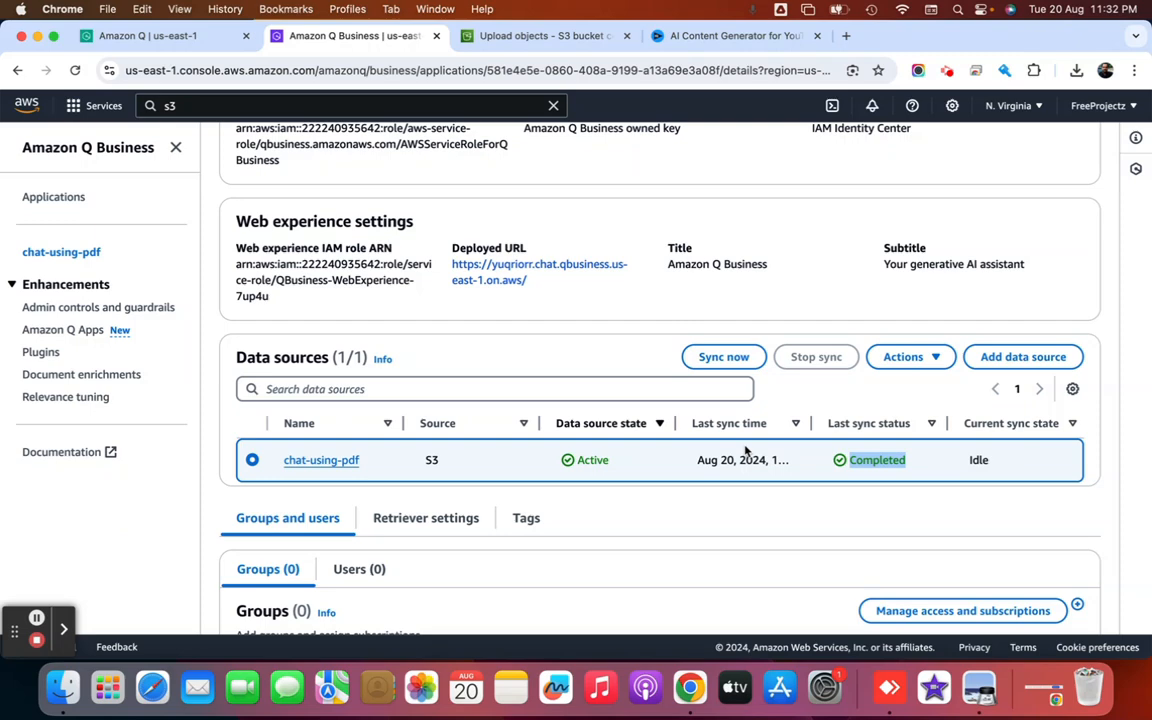
# - Open the web experience customization preview of the chat-using-pdf application and collapse the side navigation
pyautogui.click(62, 199)
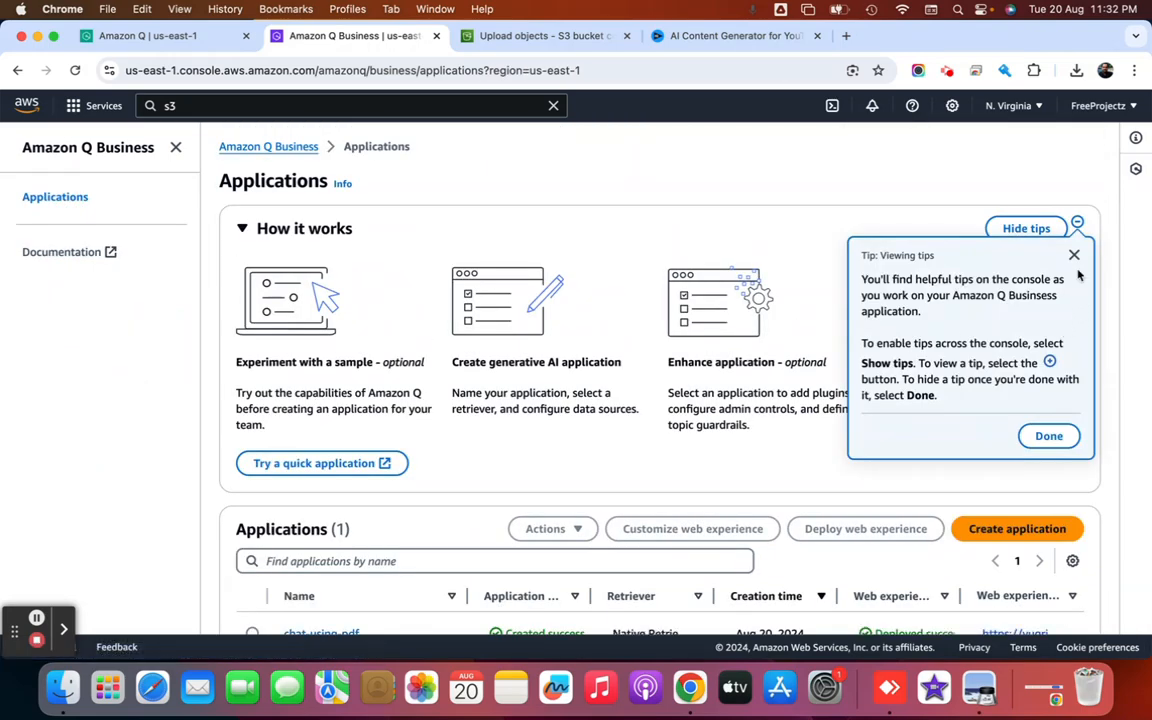
pyautogui.click(1074, 255)
pyautogui.scroll(-1, 572, 422)
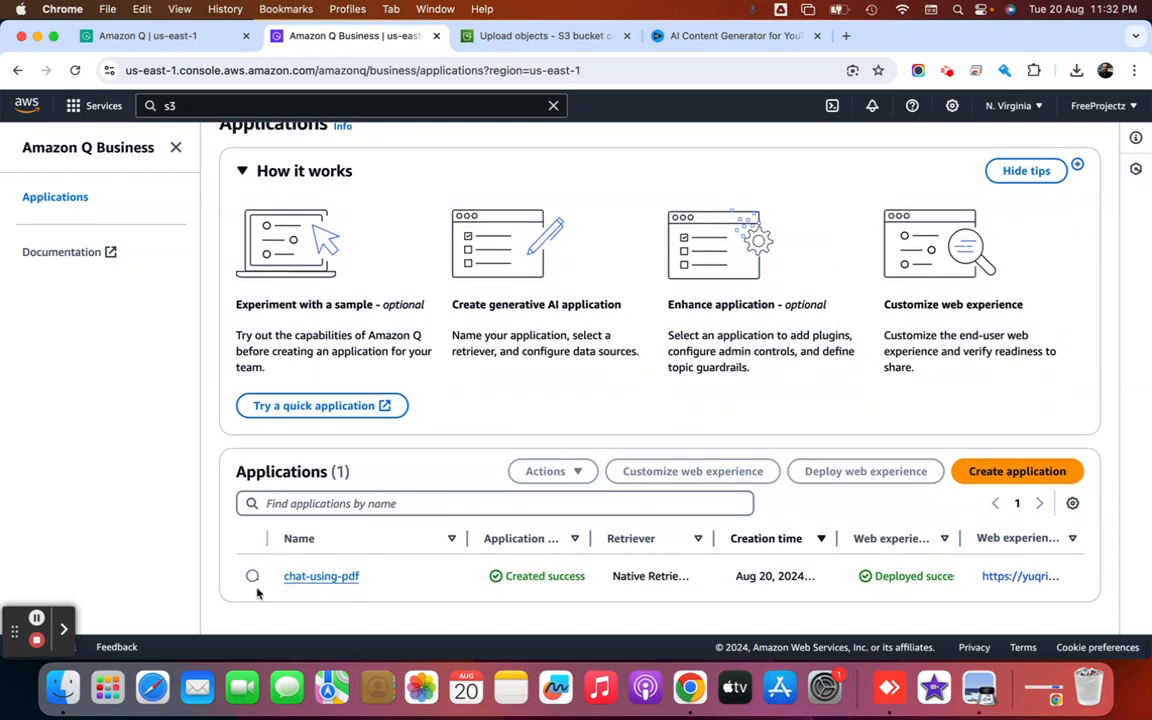
pyautogui.click(252, 575)
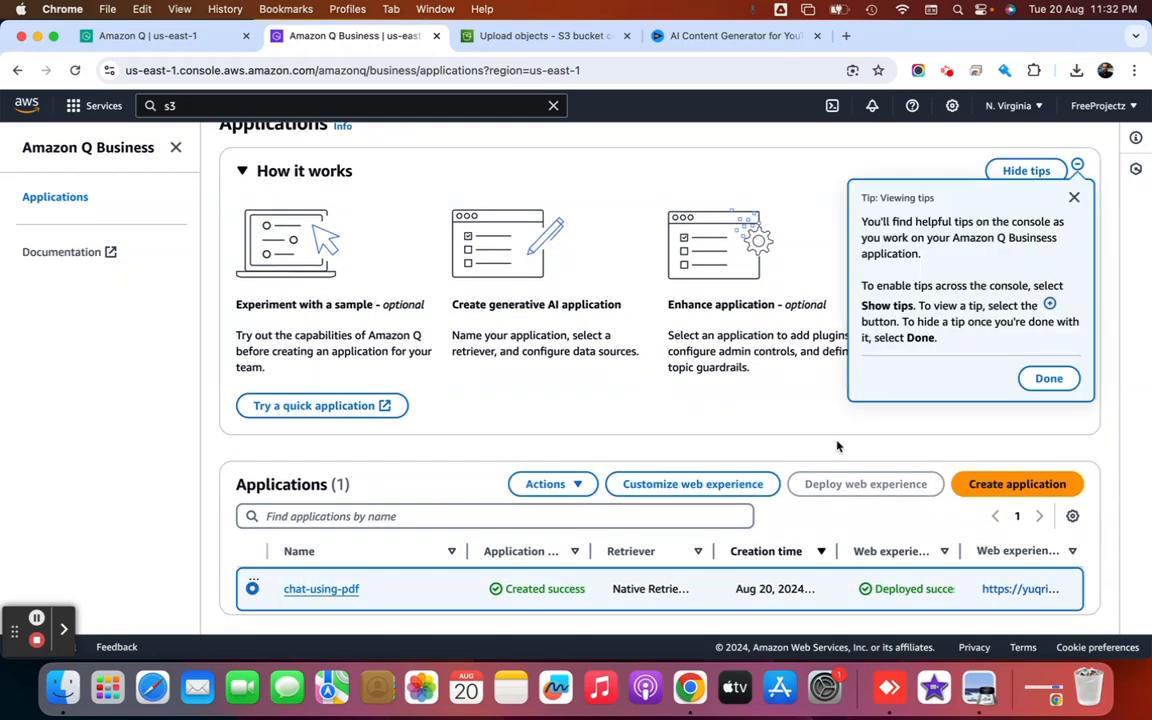
pyautogui.click(692, 484)
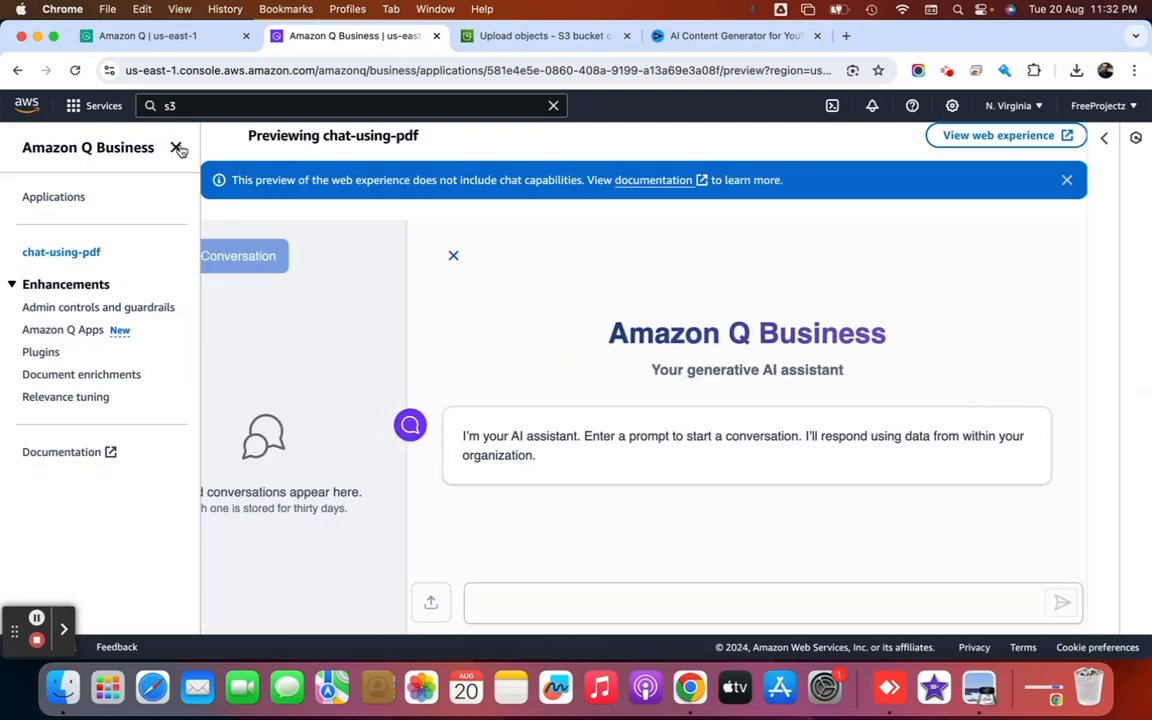
pyautogui.click(175, 147)
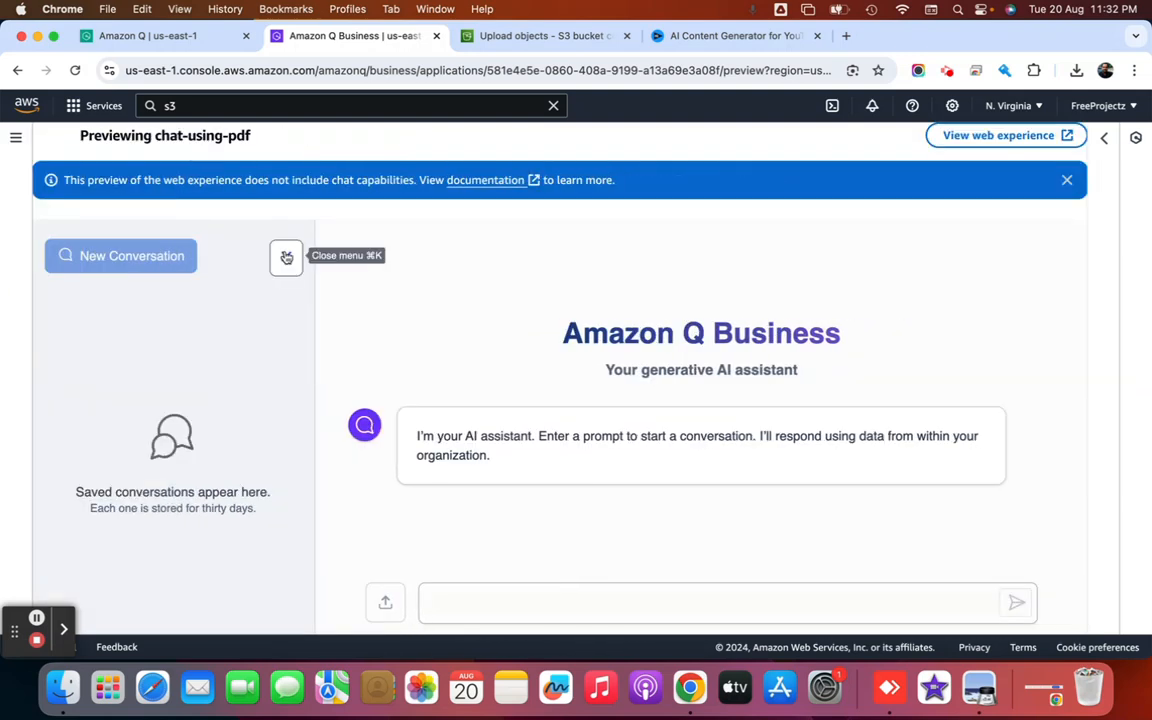
pyautogui.scroll(-2, 589, 430)
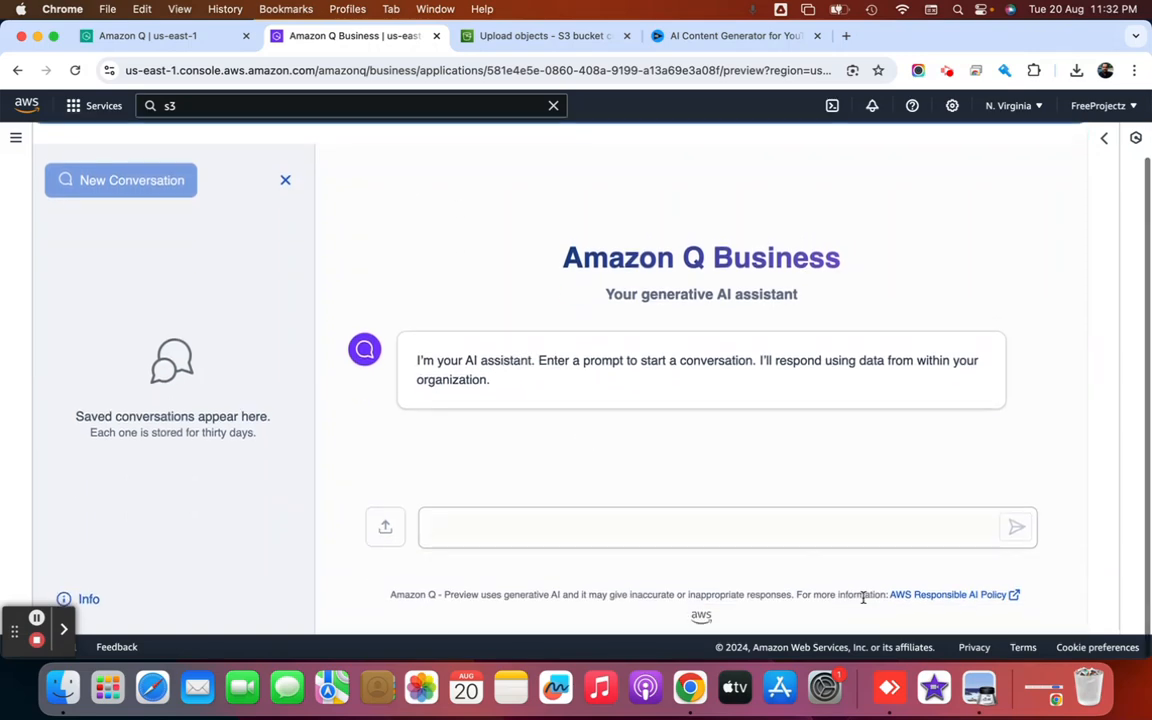
# - Open wordpress-best-practices-on-aws.pdf from Downloads and read the Simple deployment section and the hosting approaches
pyautogui.click(64, 688)
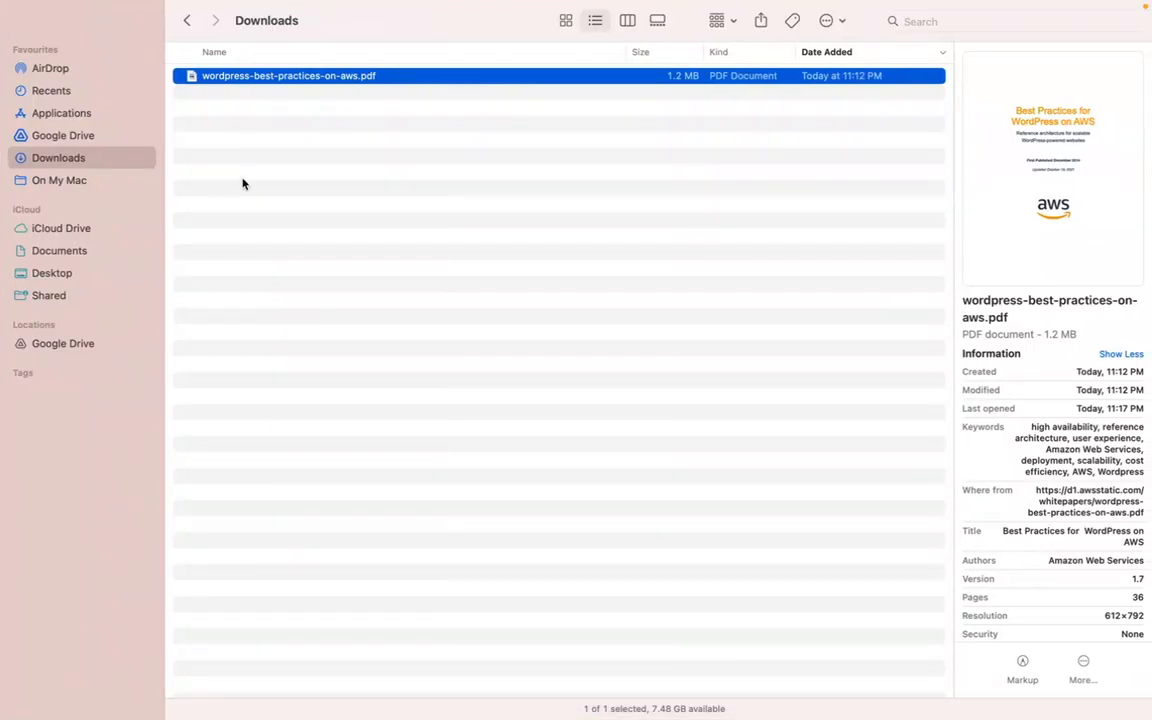
pyautogui.doubleClick(310, 78)
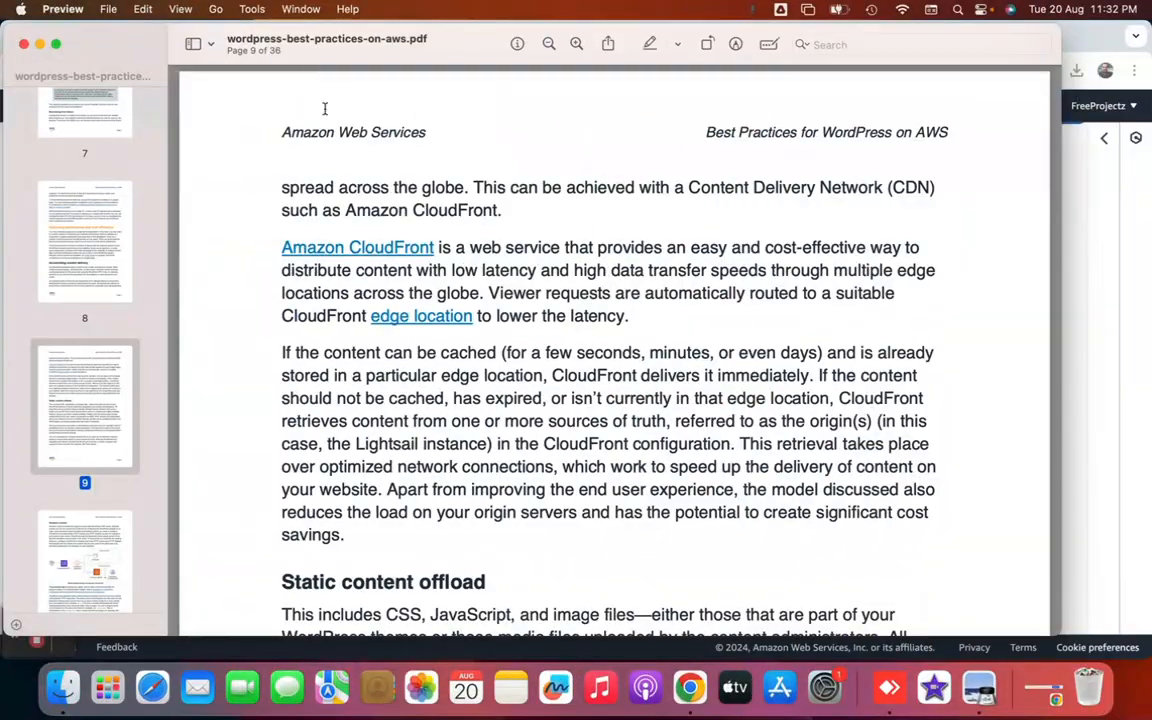
pyautogui.scroll(-5, 340, 280)
pyautogui.scroll(15, 349, 289)
pyautogui.scroll(-5, 349, 289)
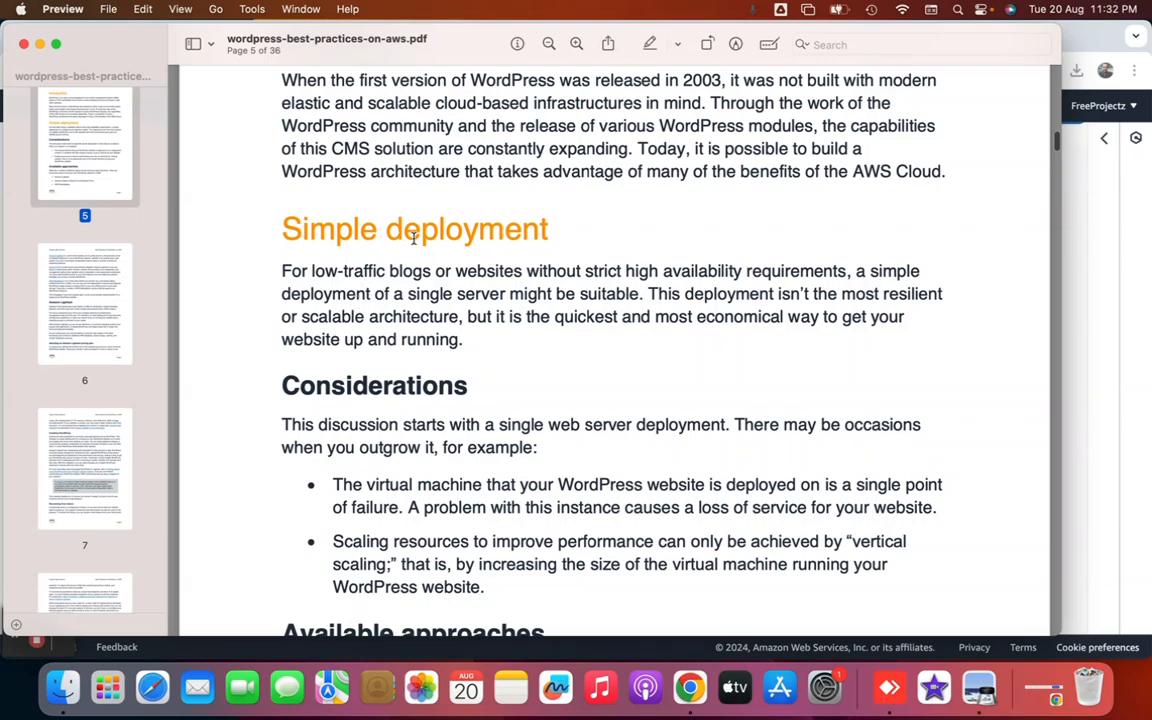
pyautogui.doubleClick(413, 237)
pyautogui.scroll(-5, 402, 284)
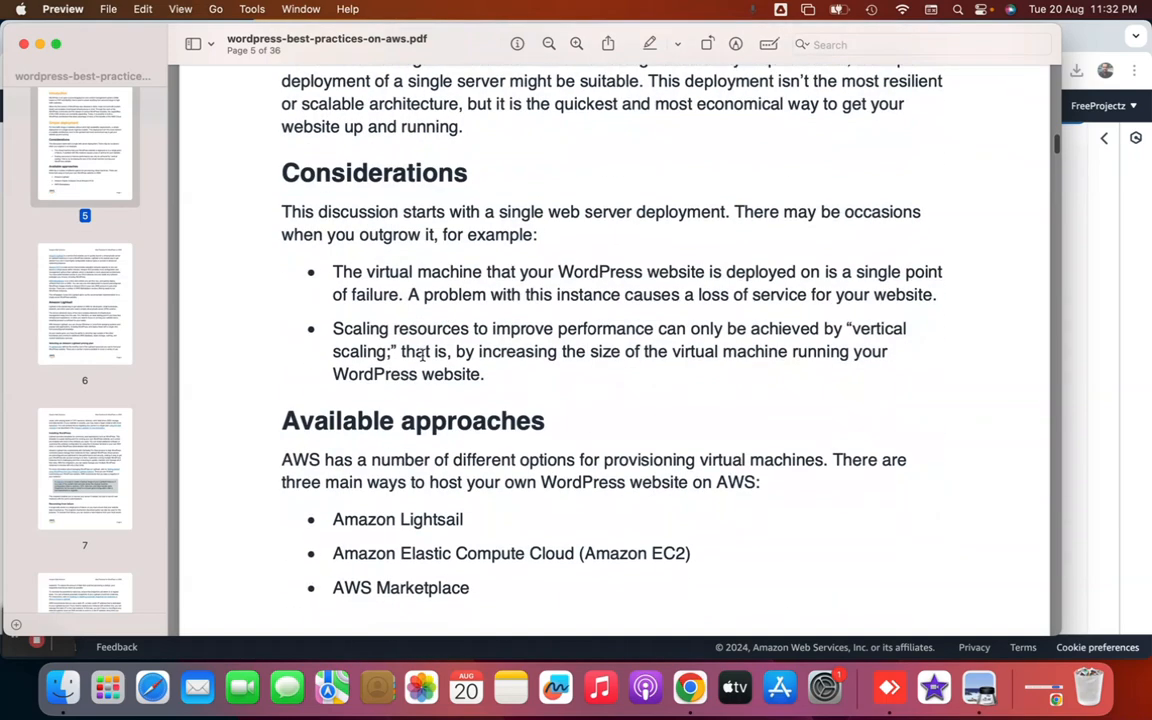
pyautogui.scroll(3, 450, 340)
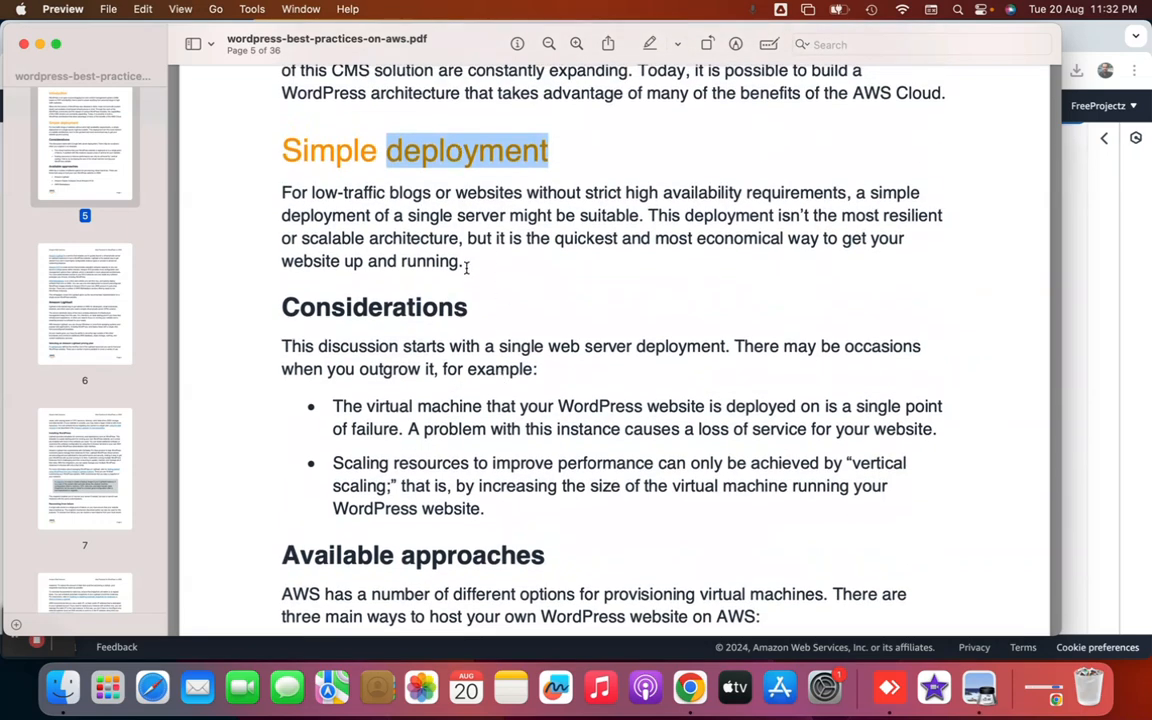
# - Switch back to Chrome, expand the web experience customization settings and replace the title with "Wo"
pyautogui.click(690, 686)
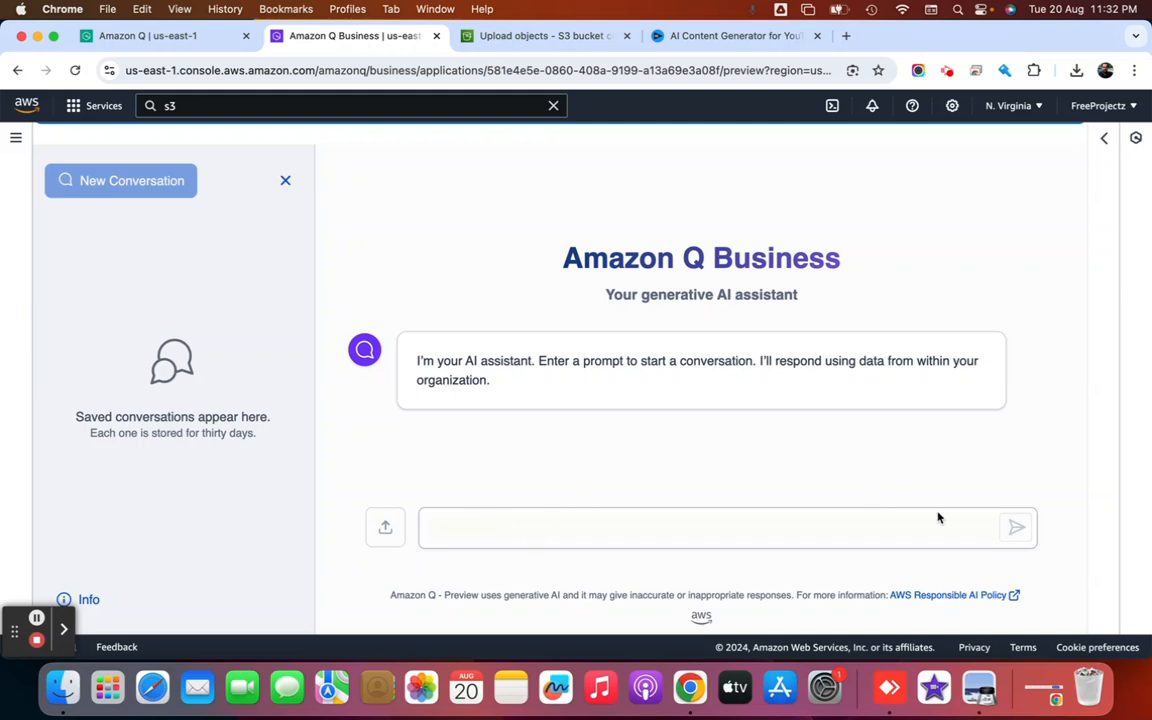
pyautogui.click(1103, 139)
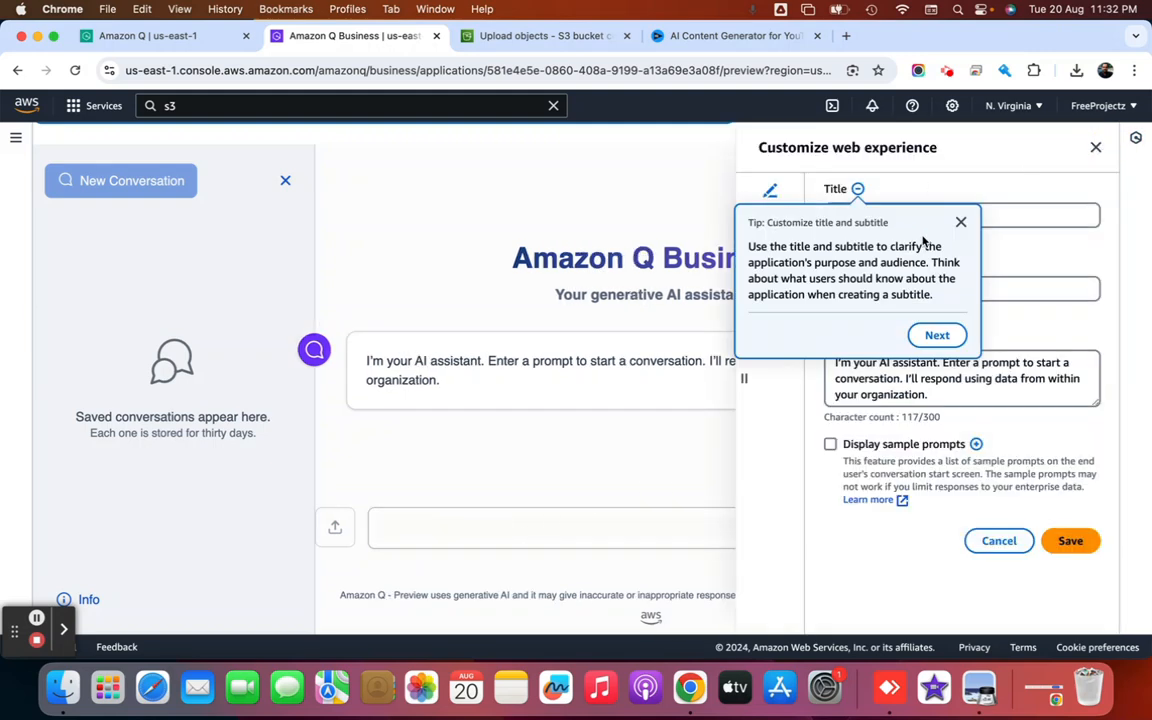
pyautogui.click(960, 221)
pyautogui.doubleClick(941, 219)
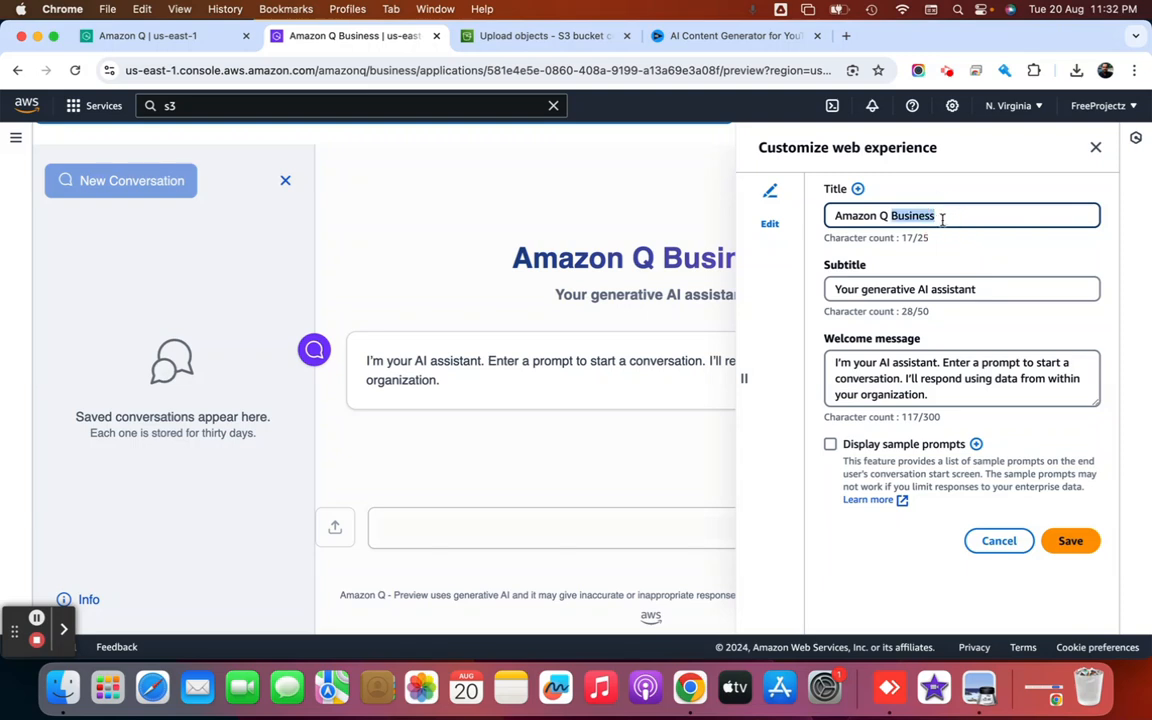
pyautogui.press('super+a')
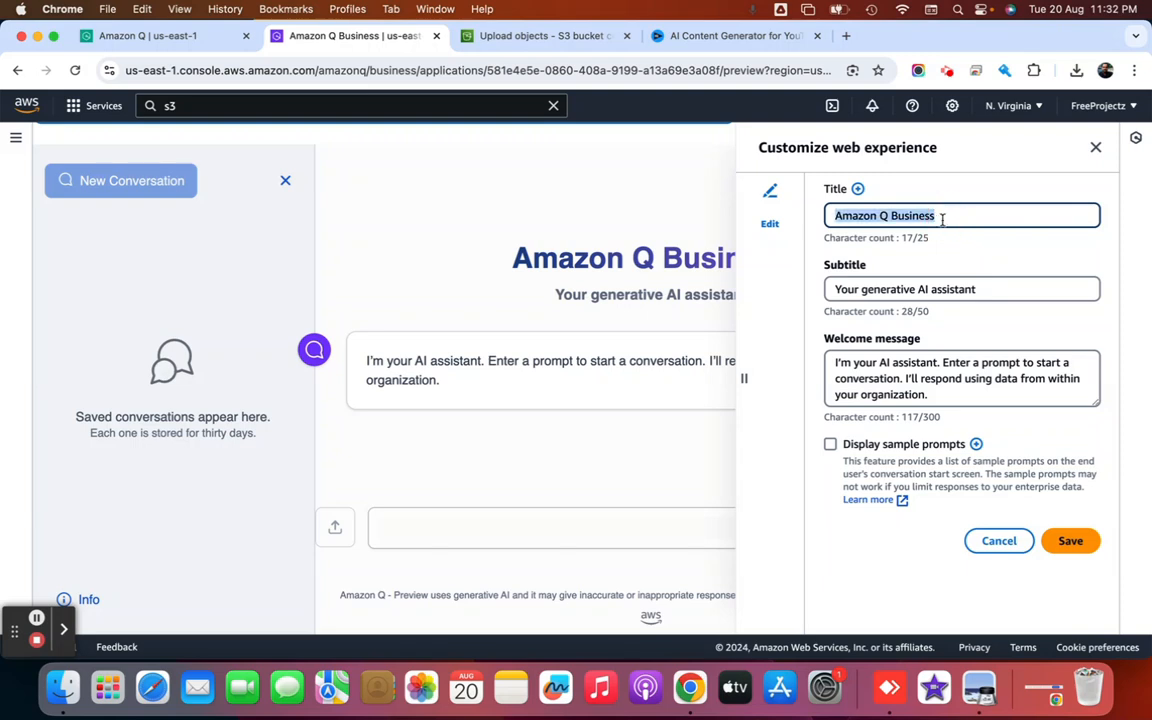
pyautogui.write('W')
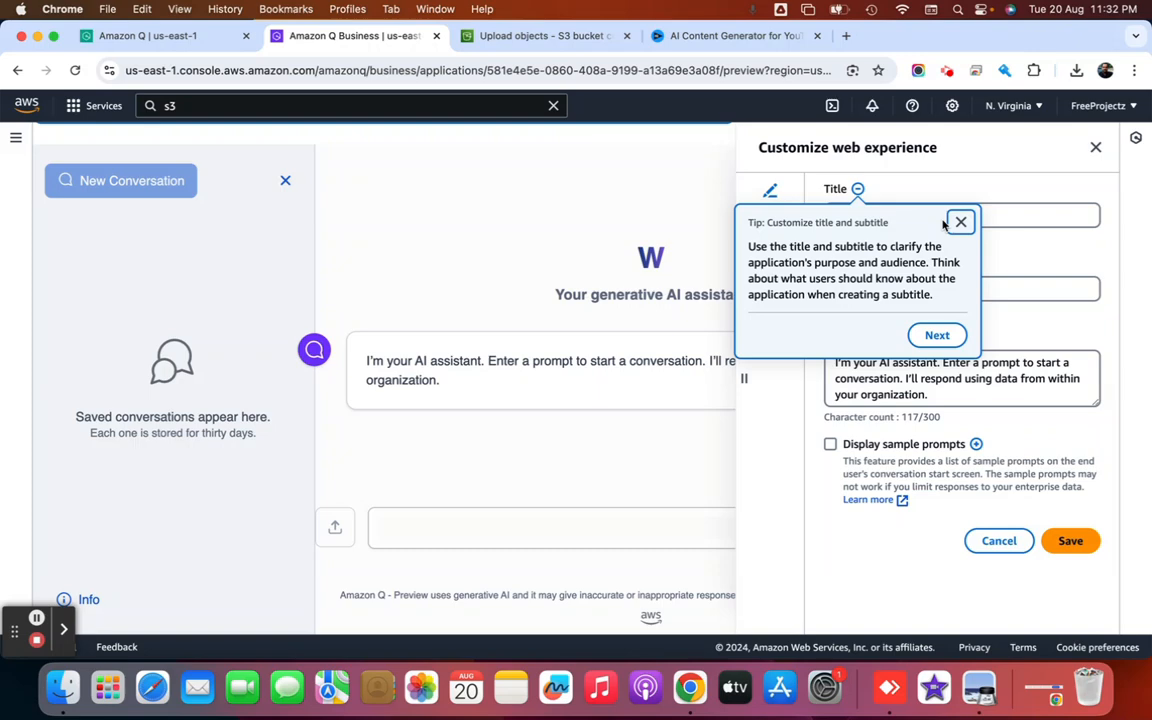
pyautogui.click(960, 222)
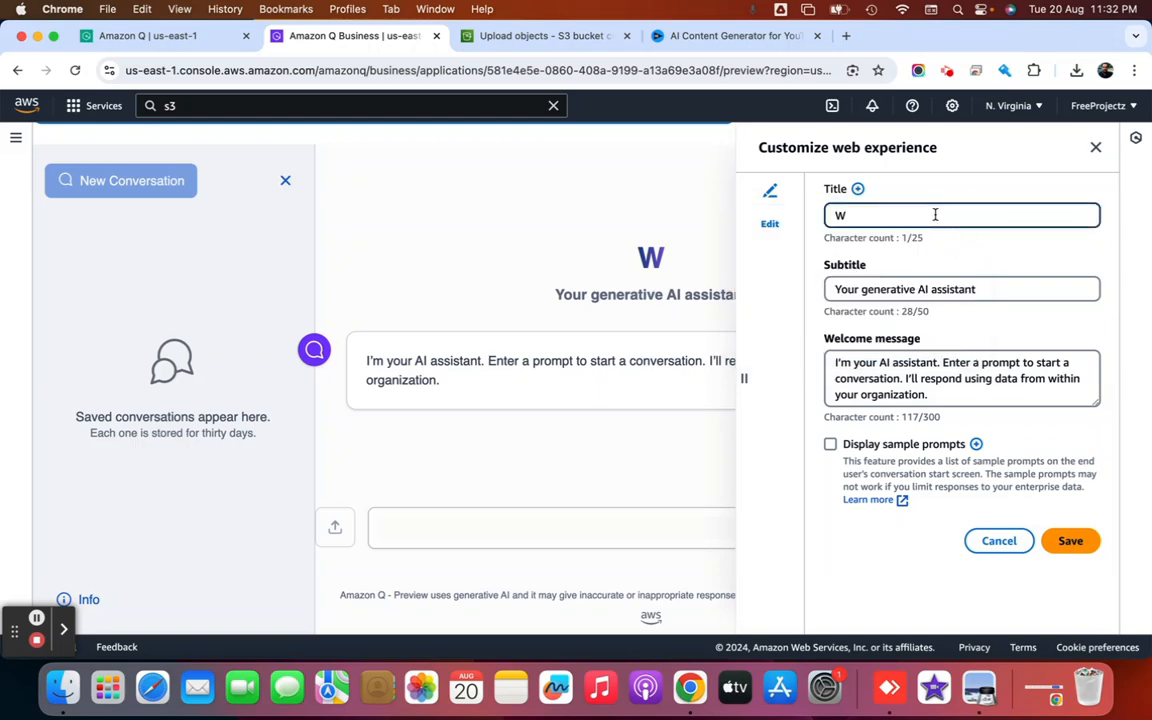
pyautogui.write('o')
pyautogui.click(937, 335)
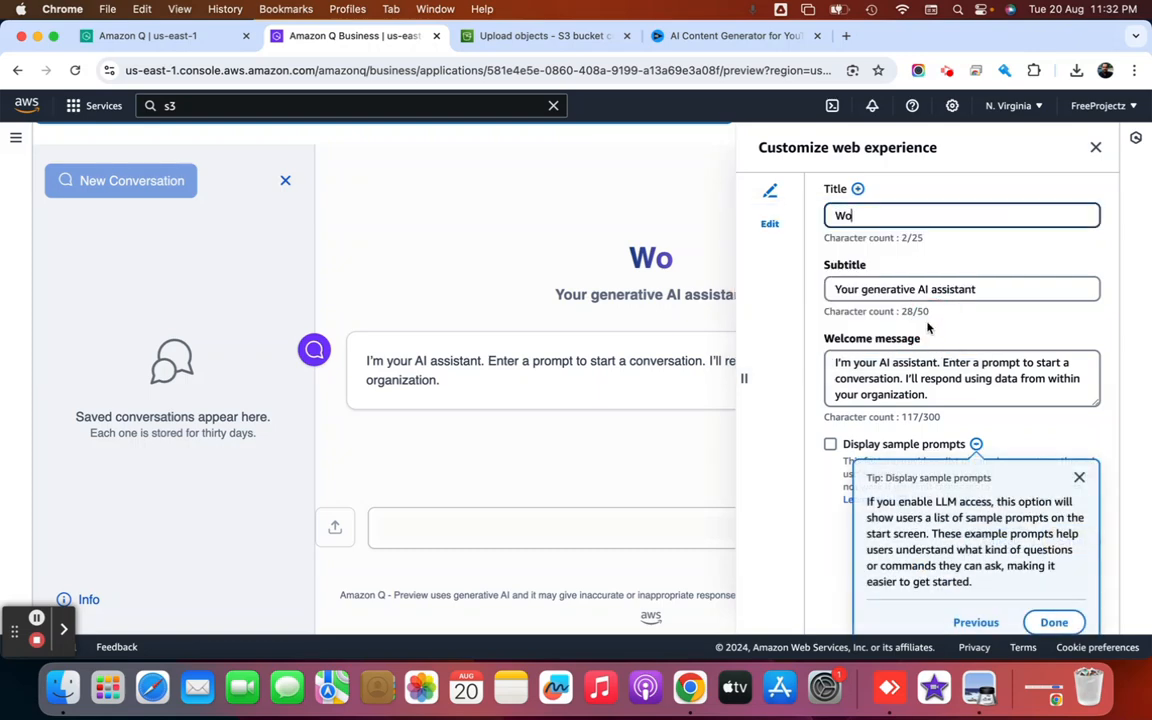
pyautogui.click(905, 218)
pyautogui.write('d')
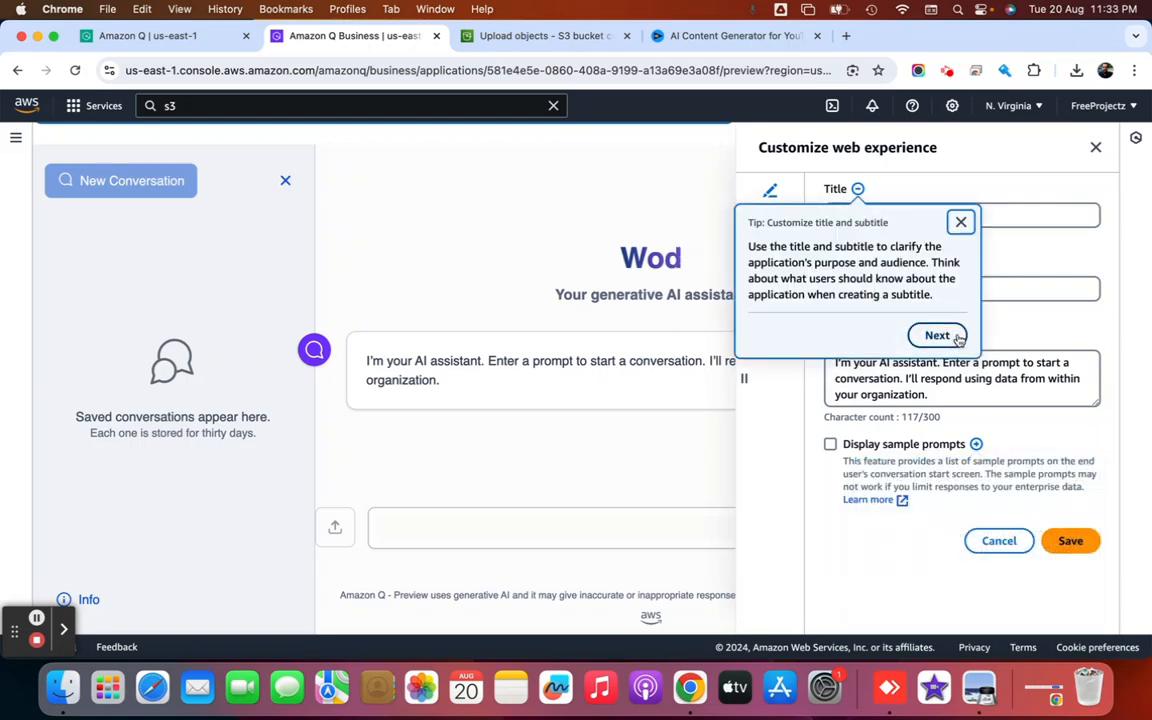
pyautogui.click(959, 220)
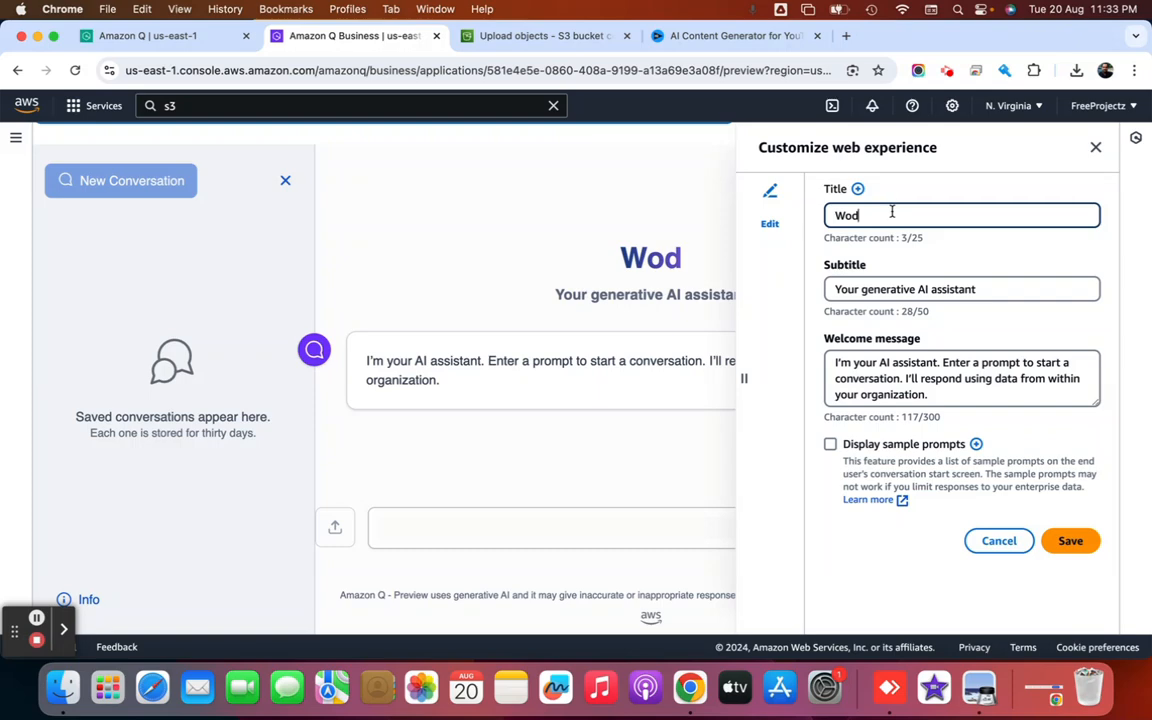
pyautogui.press('BackSpace')
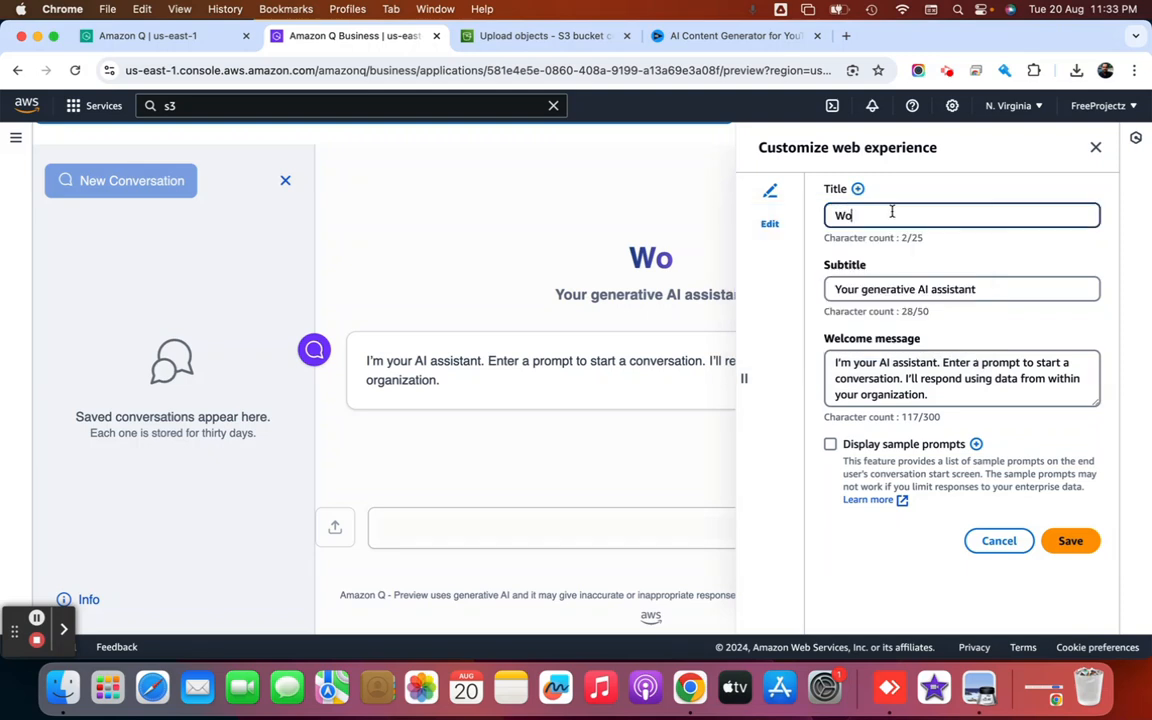
pyautogui.write('C')
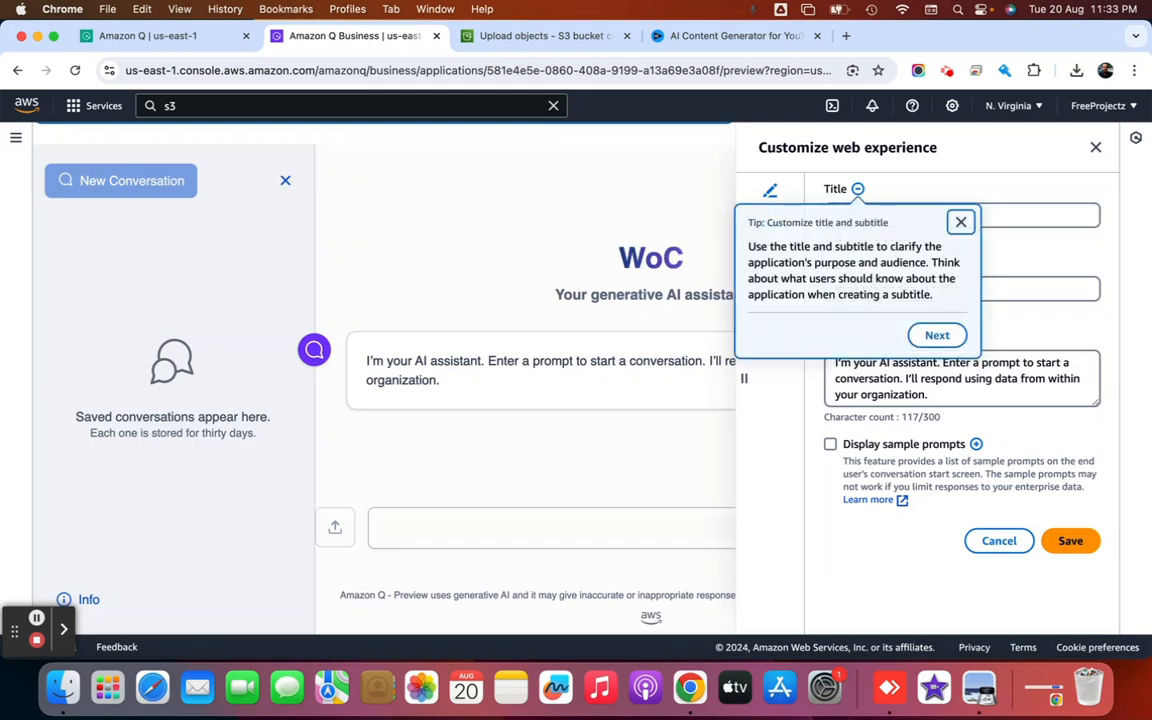
pyautogui.click(959, 222)
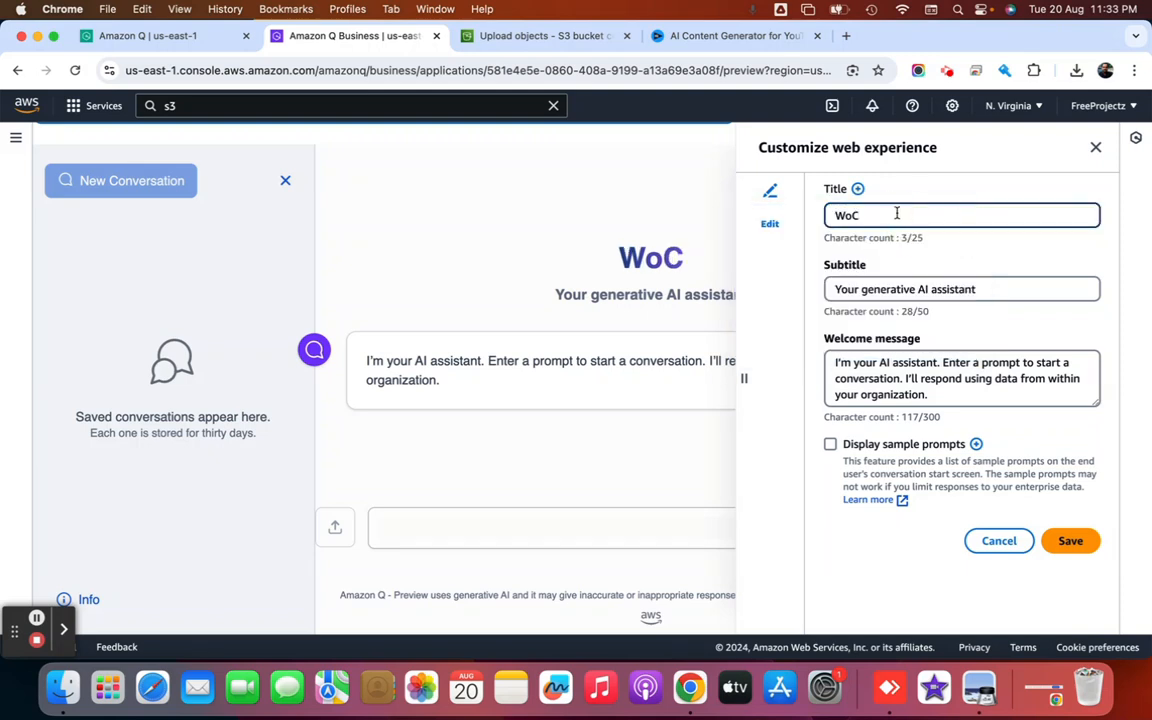
pyautogui.press('BackSpace')
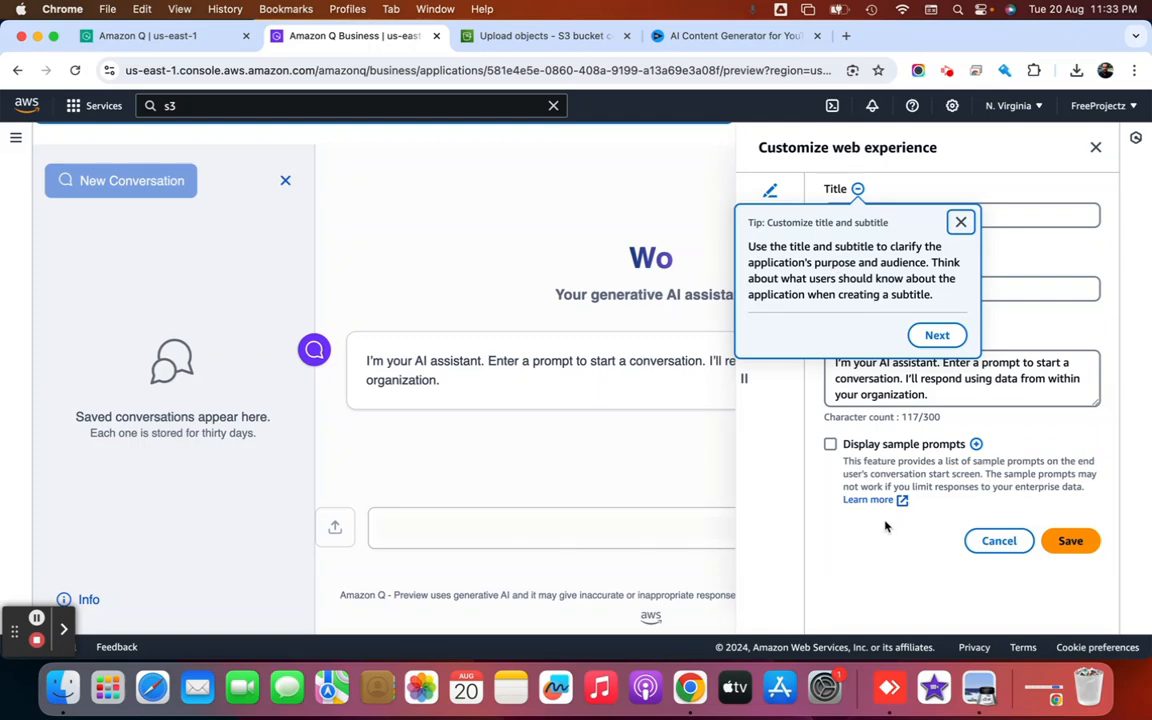
pyautogui.click(960, 221)
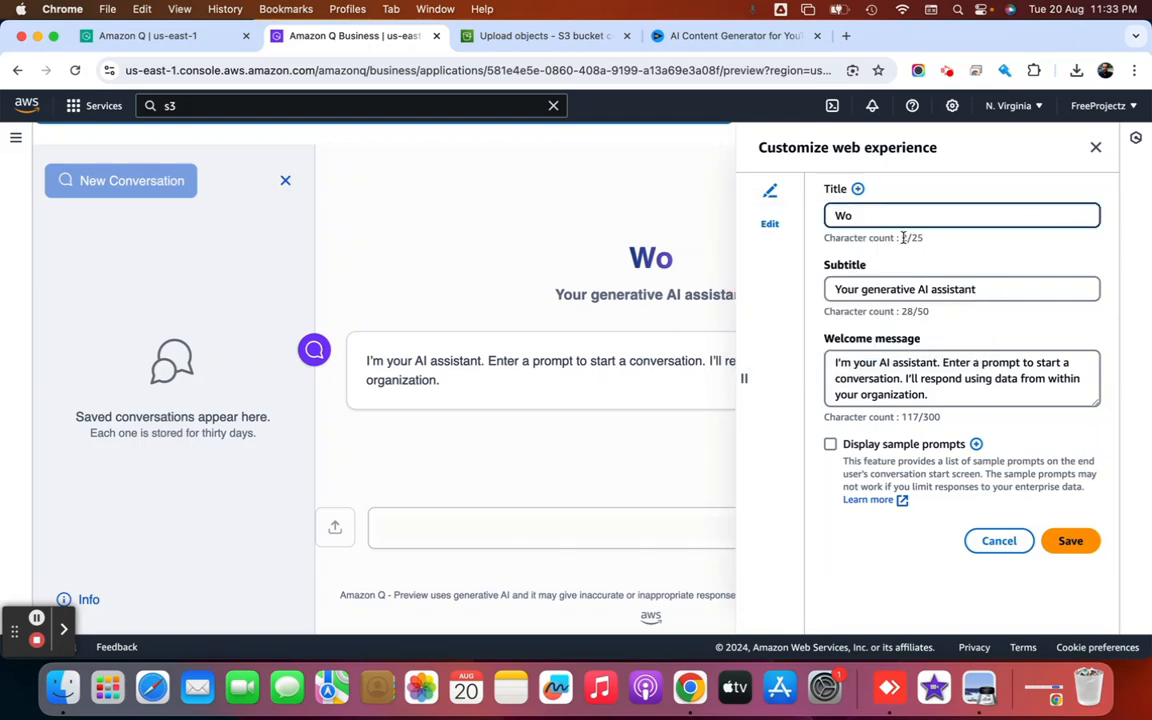
# - Save the web experience customization and close its settings
pyautogui.click(1074, 544)
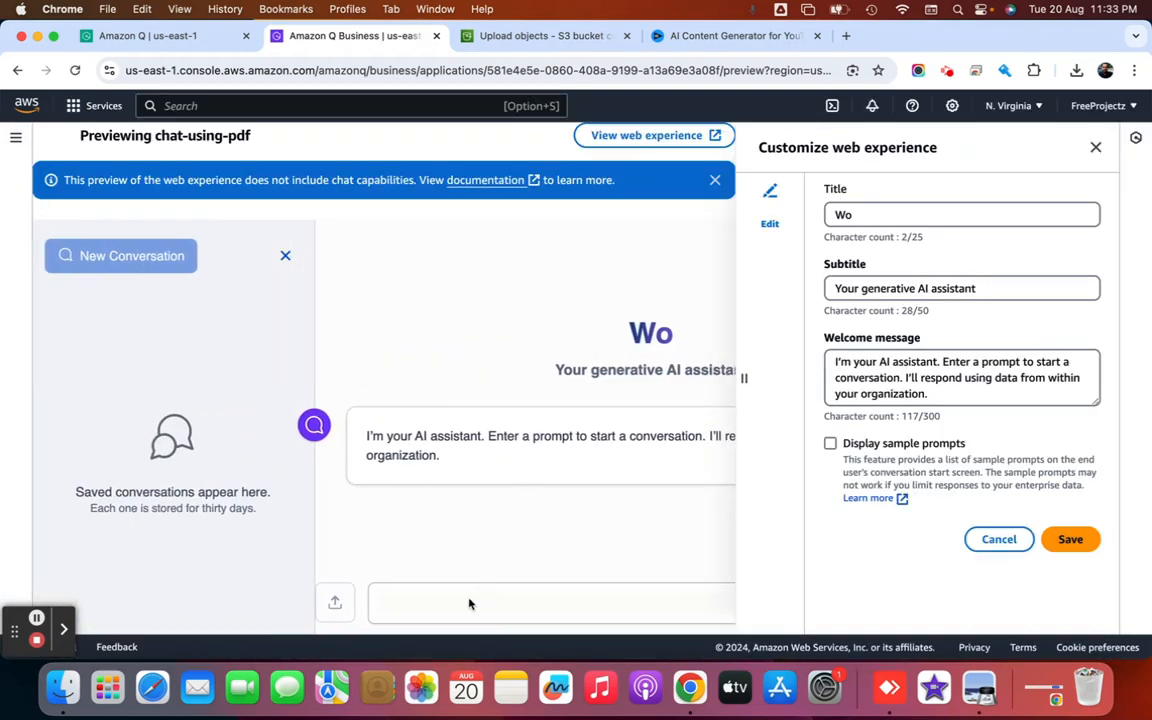
pyautogui.click(1097, 148)
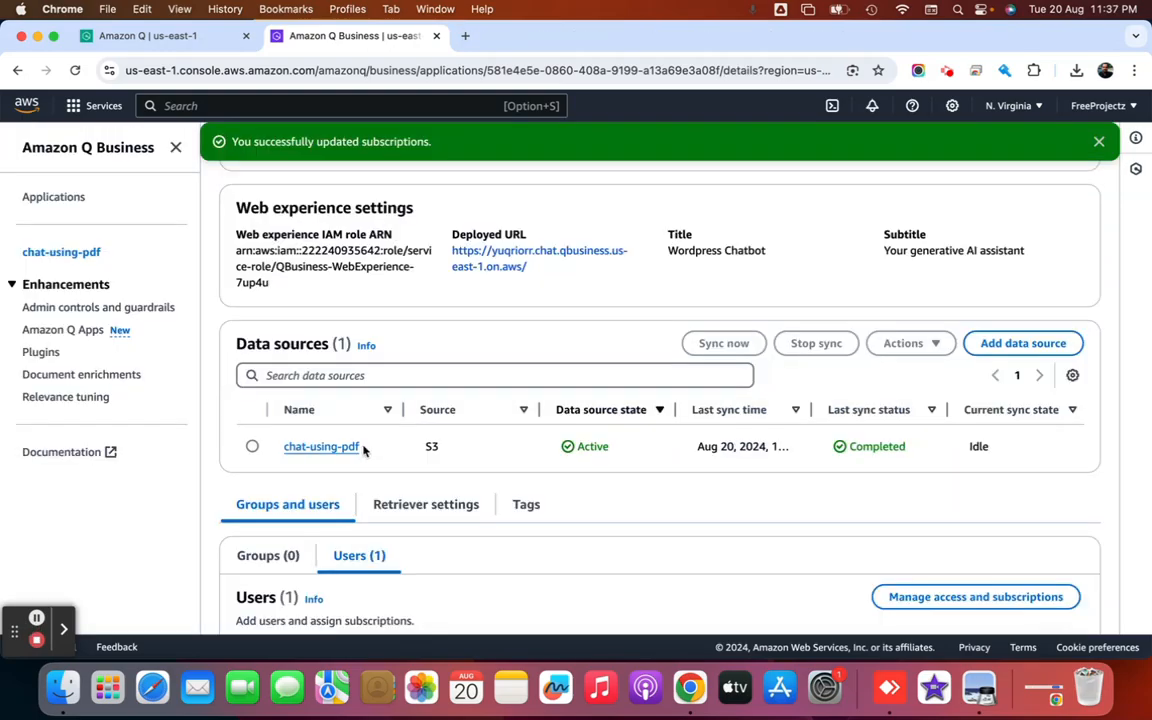
# - Open the deployed web experience from the chat-using-pdf application details and collapse the Conversations list
pyautogui.scroll(10, 367, 447)
pyautogui.scroll(-7, 367, 442)
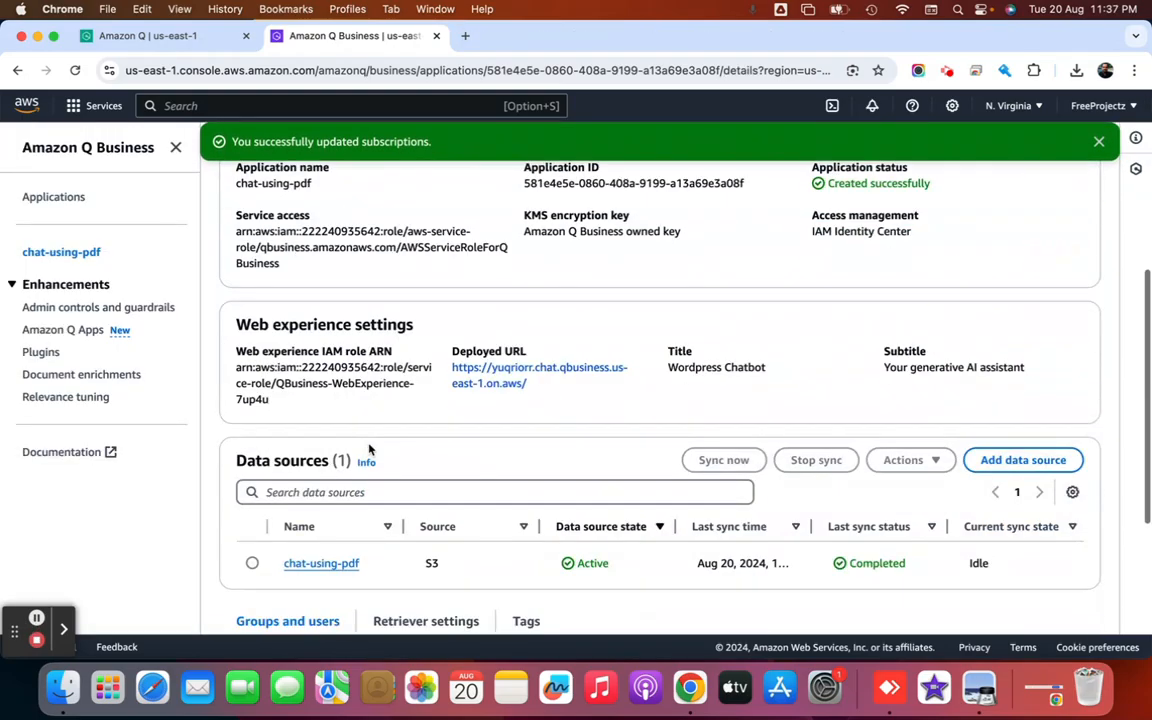
pyautogui.click(504, 381)
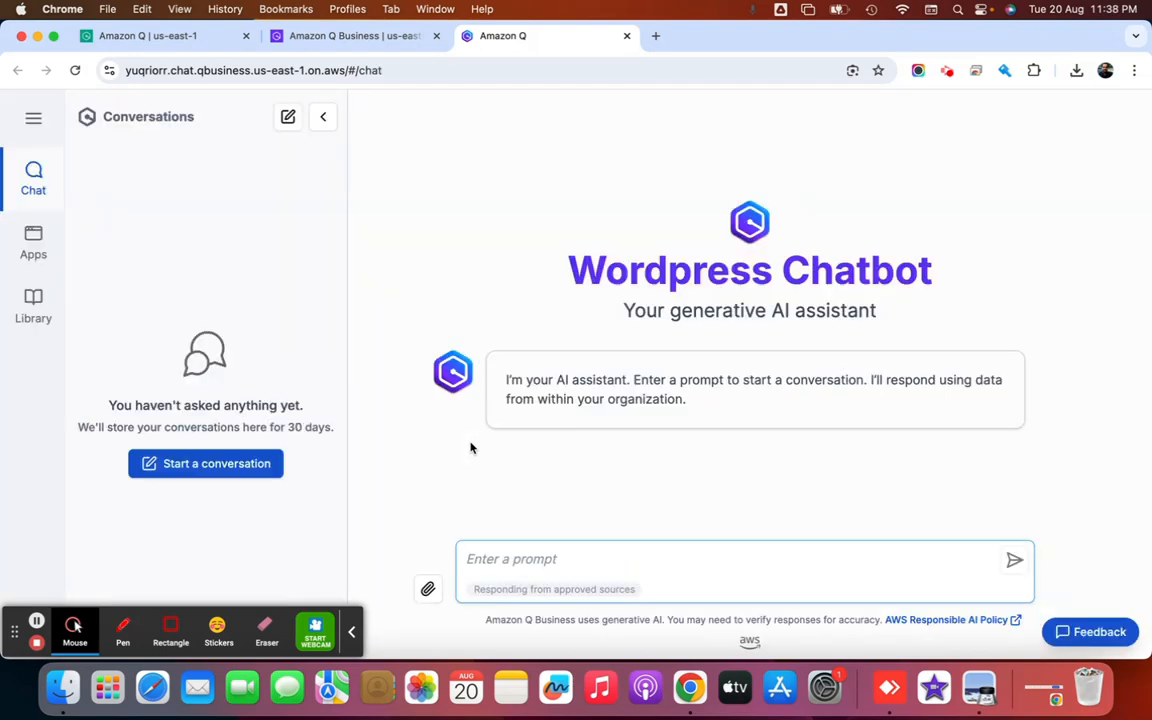
pyautogui.click(322, 116)
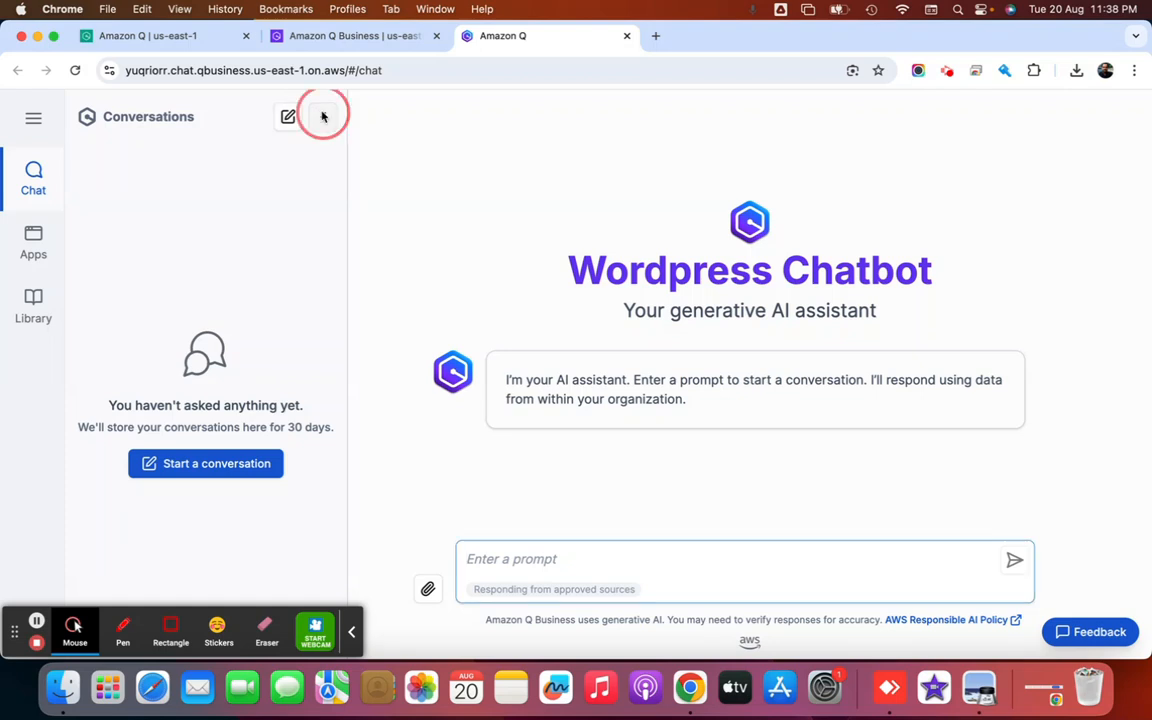
# - Check the chatbot's title and subtitle, and review the Simple deployment section in wordpress-best-practices-on-aws.pdf from Downloads
pyautogui.tripleClick(615, 274)
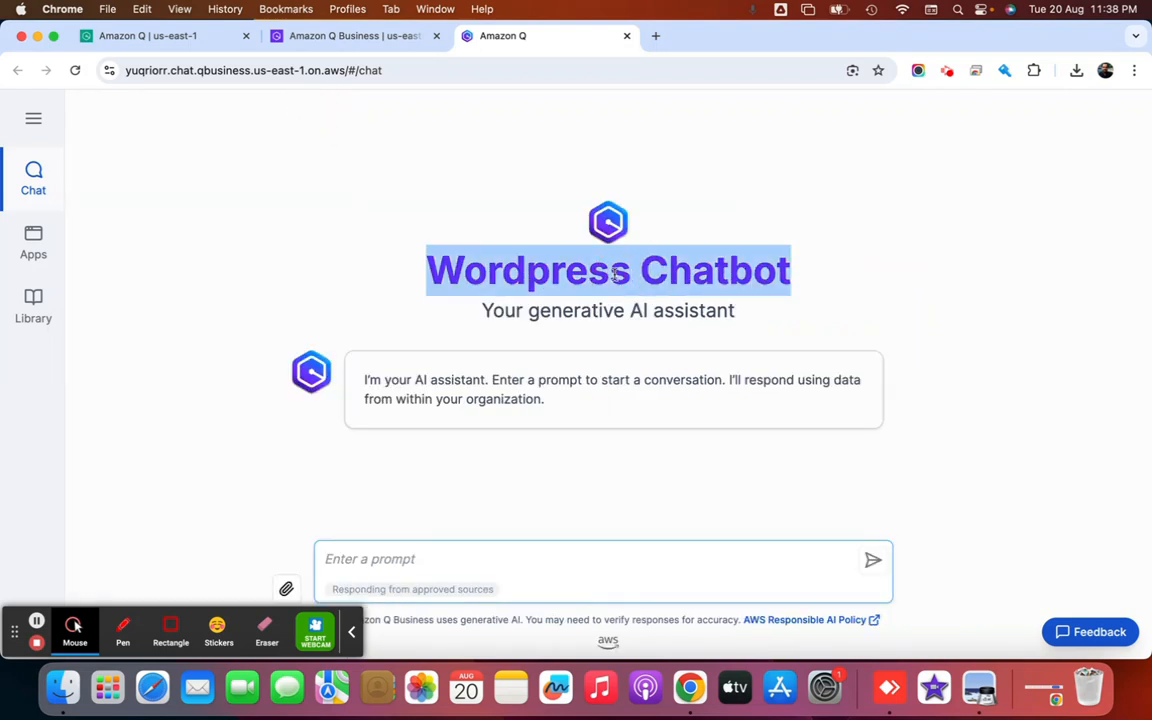
pyautogui.tripleClick(530, 312)
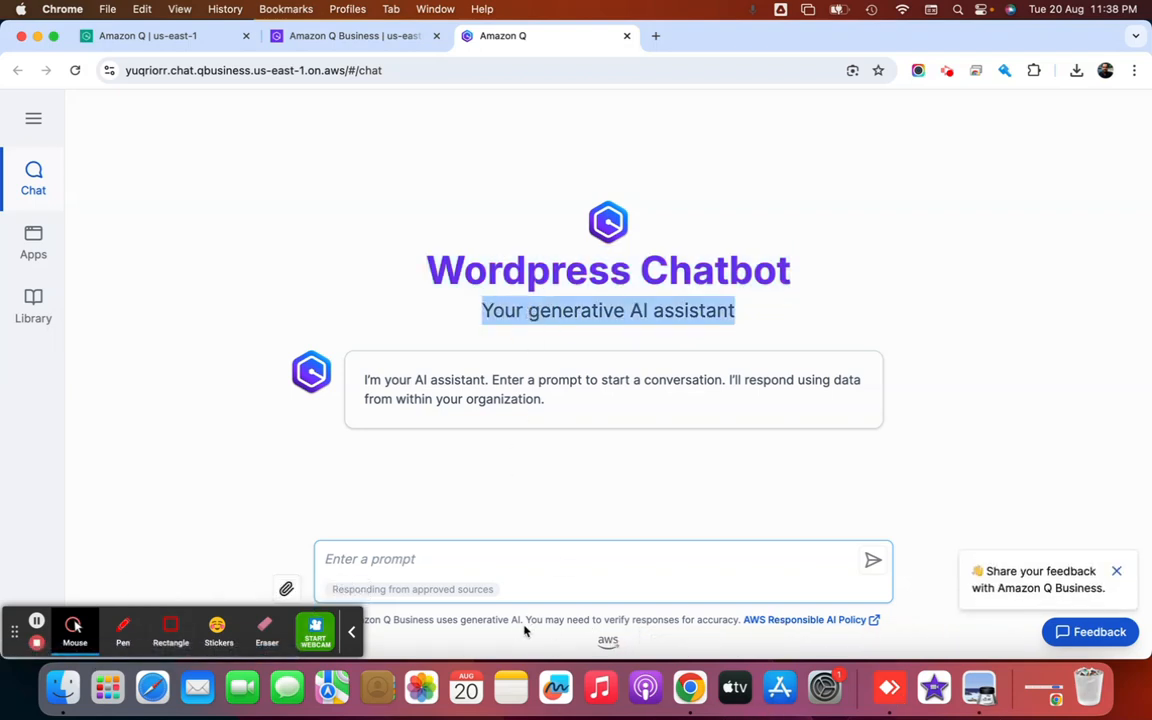
pyautogui.click(62, 686)
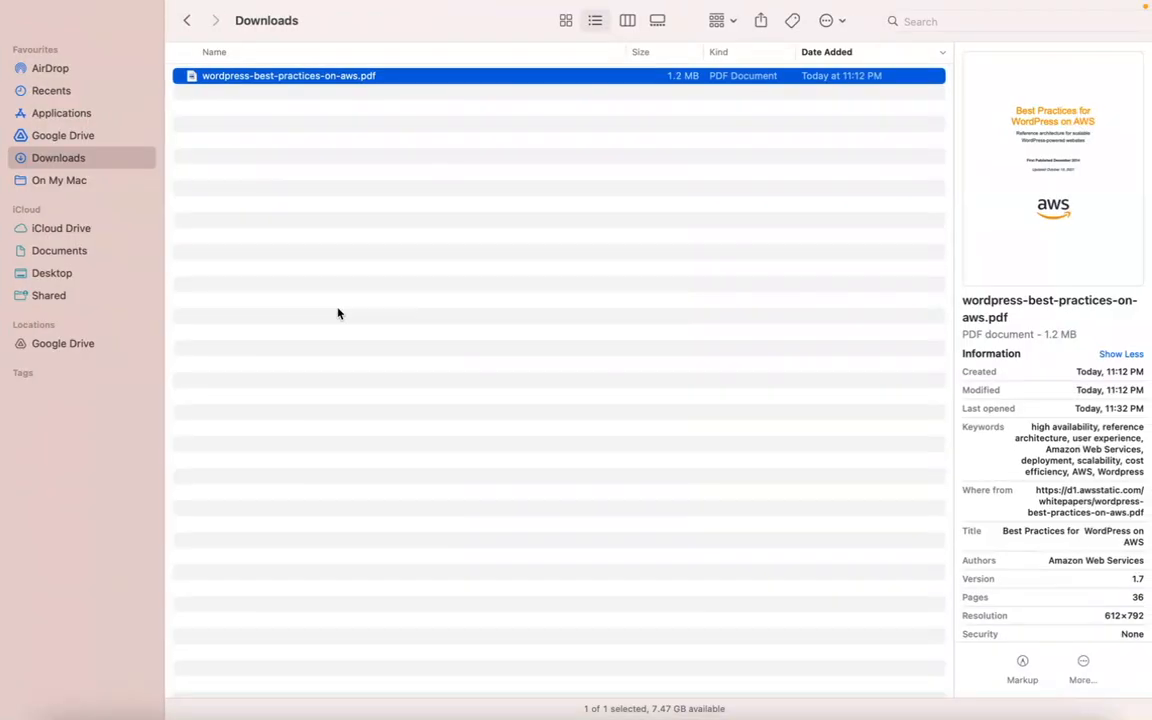
pyautogui.doubleClick(337, 77)
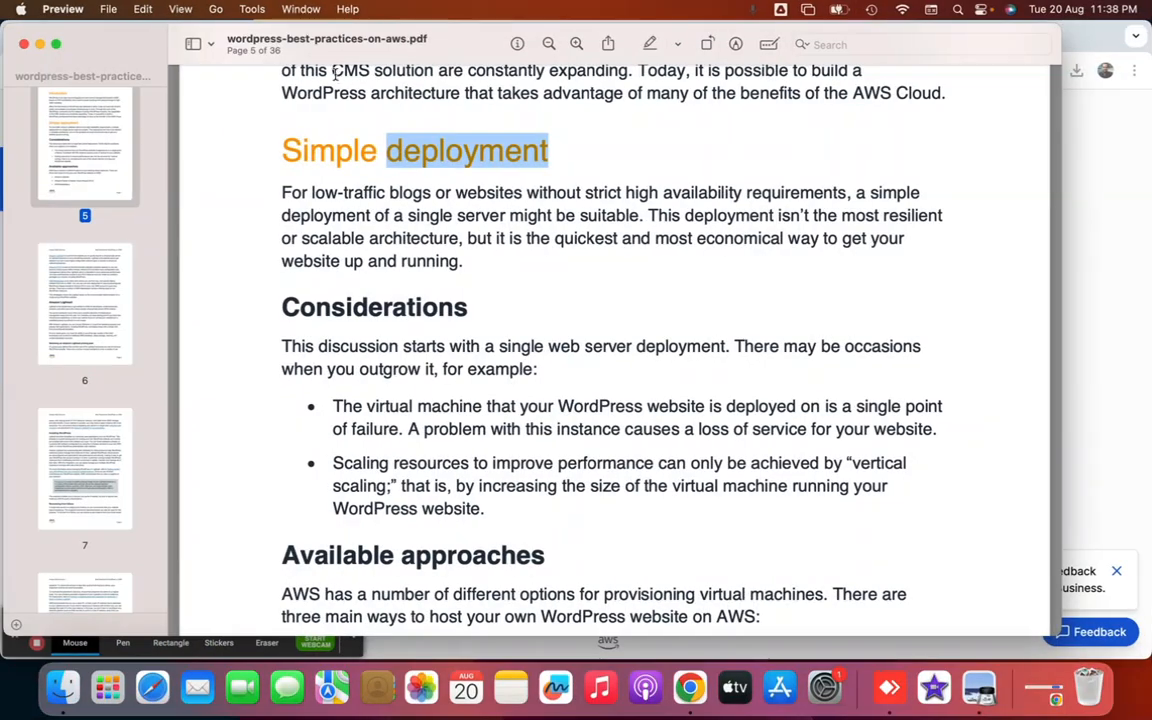
pyautogui.doubleClick(440, 160)
# - Switch back to Chrome, ask the chatbot "How to deploy wordpress ?" and expand the answer's sources
pyautogui.hotkey('ctrl', 'Right')
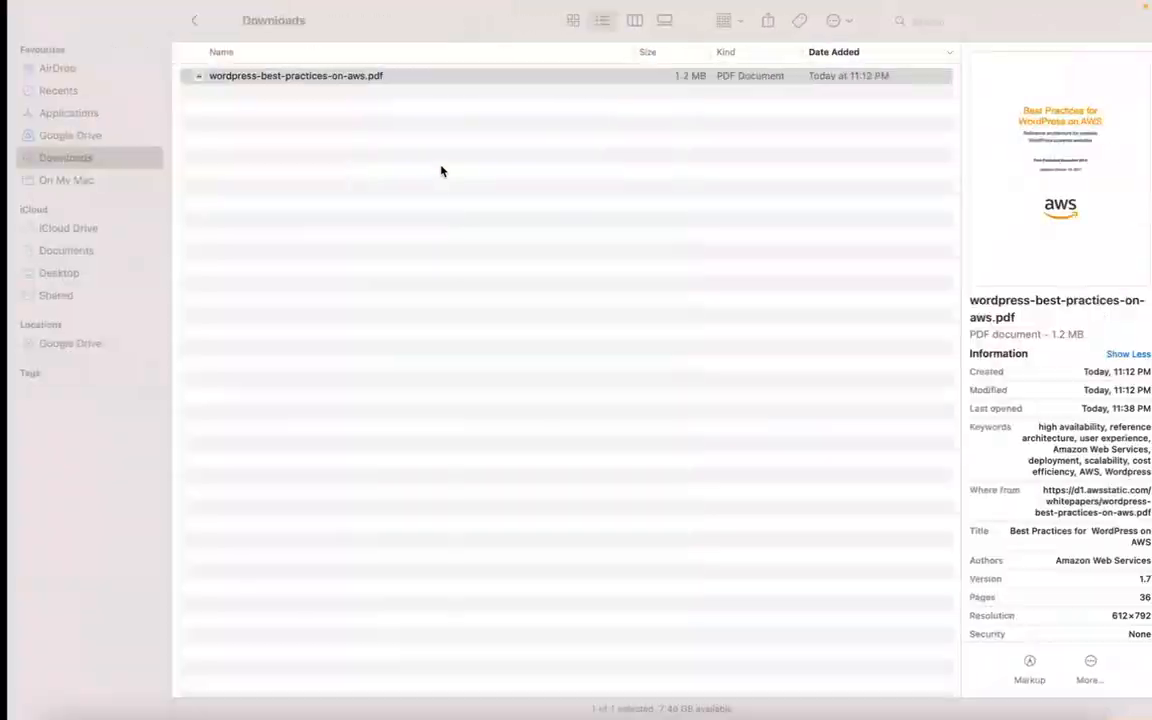
pyautogui.press('super+Tab')
pyautogui.press('super+Tab')
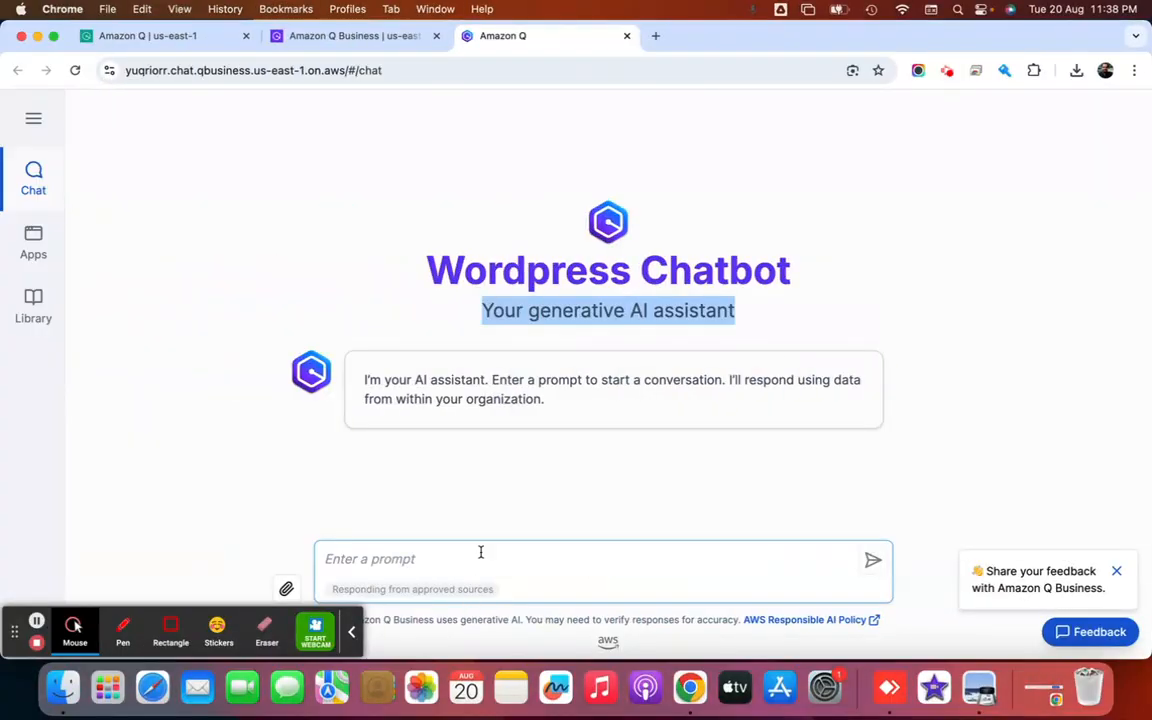
pyautogui.click(480, 554)
pyautogui.write('How to depl')
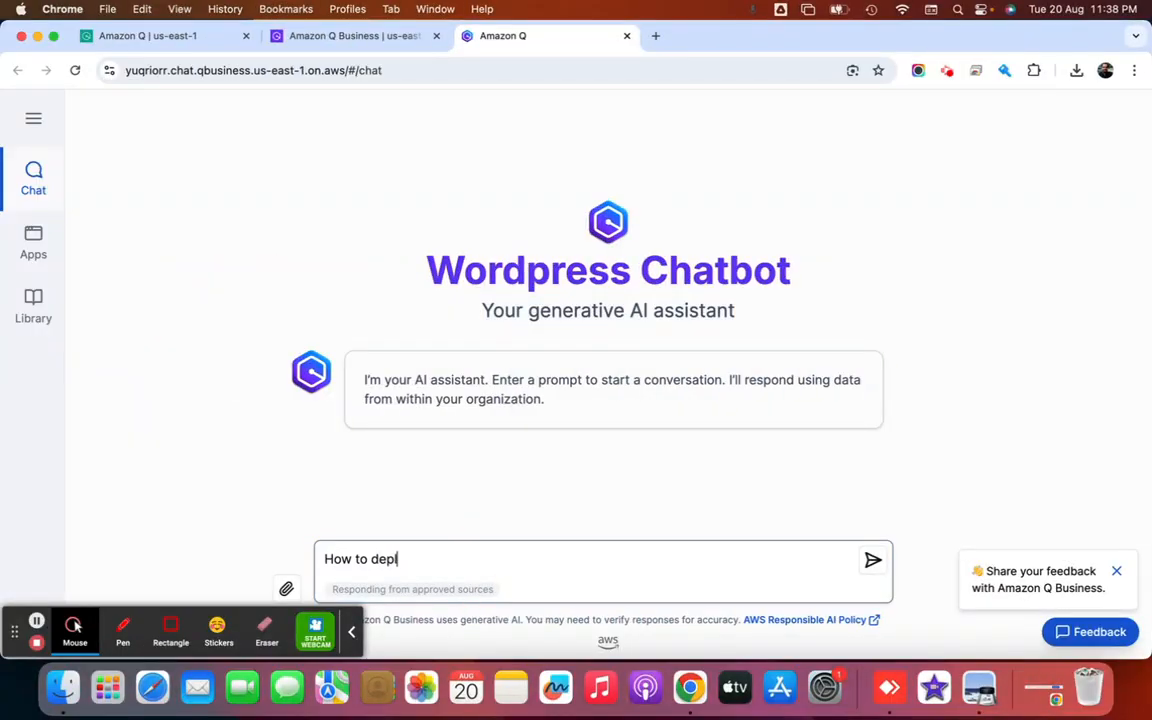
pyautogui.write('oy wordpress ?')
pyautogui.press('Return')
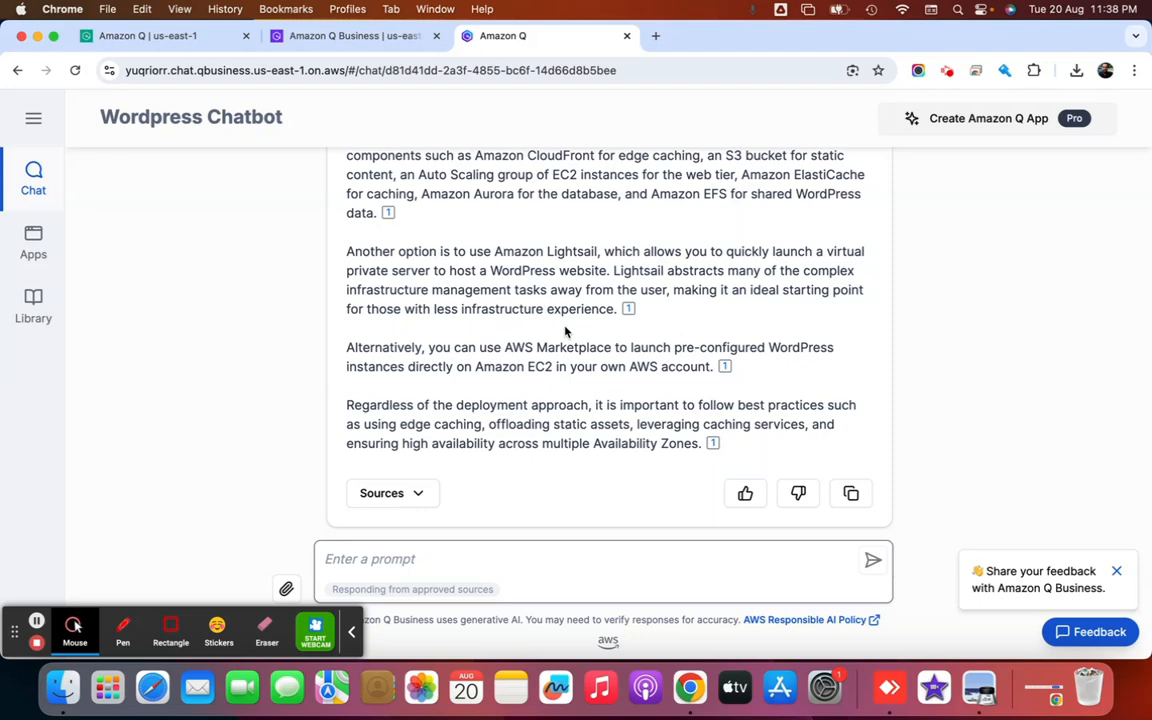
pyautogui.click(415, 496)
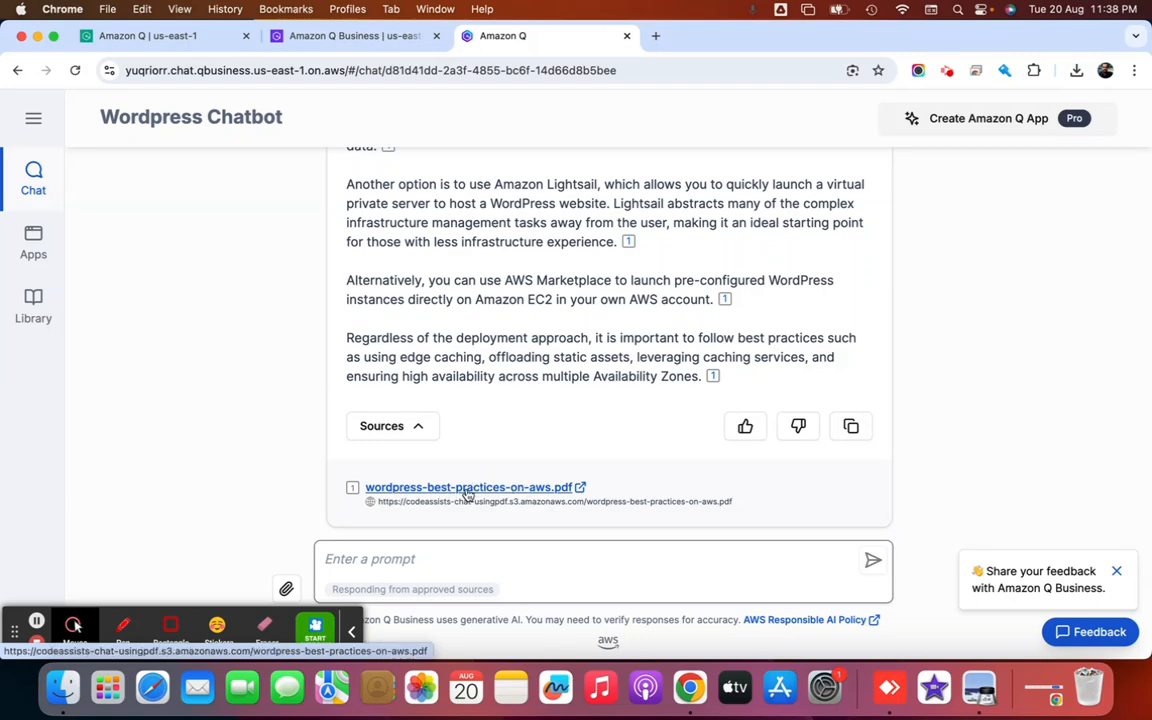
# - Open wordpress-best-practices-on-aws.pdf from Downloads and find the Installing WordPress section on page 7
pyautogui.click(64, 688)
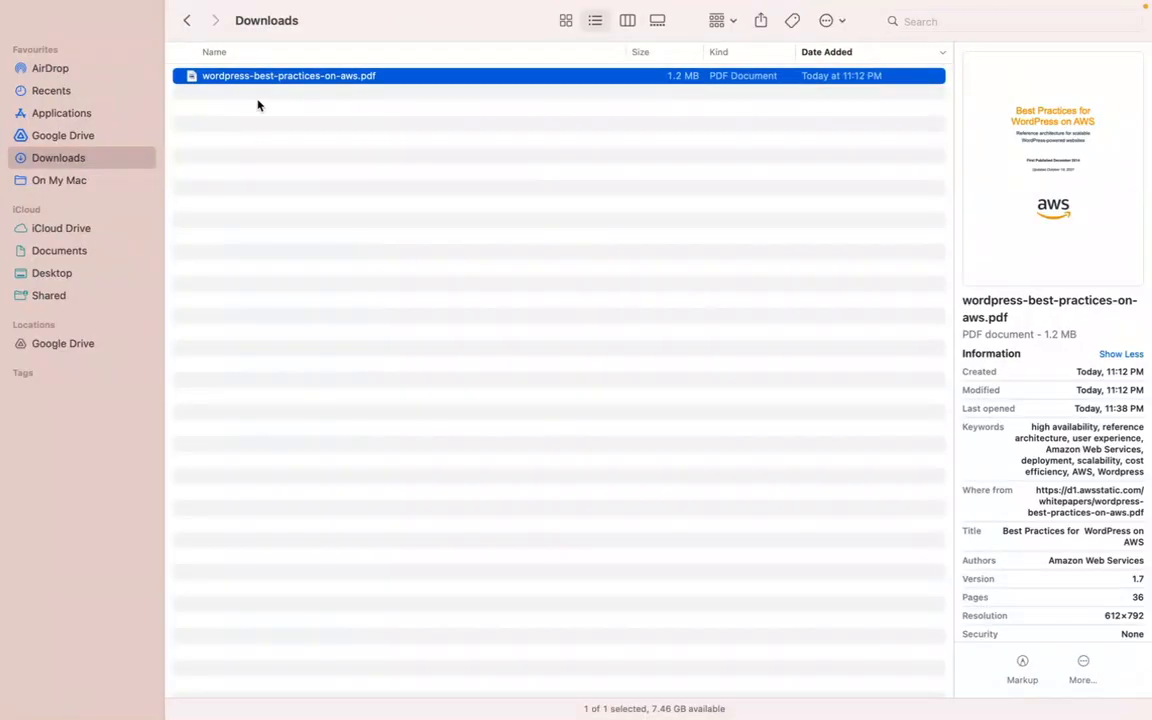
pyautogui.doubleClick(254, 78)
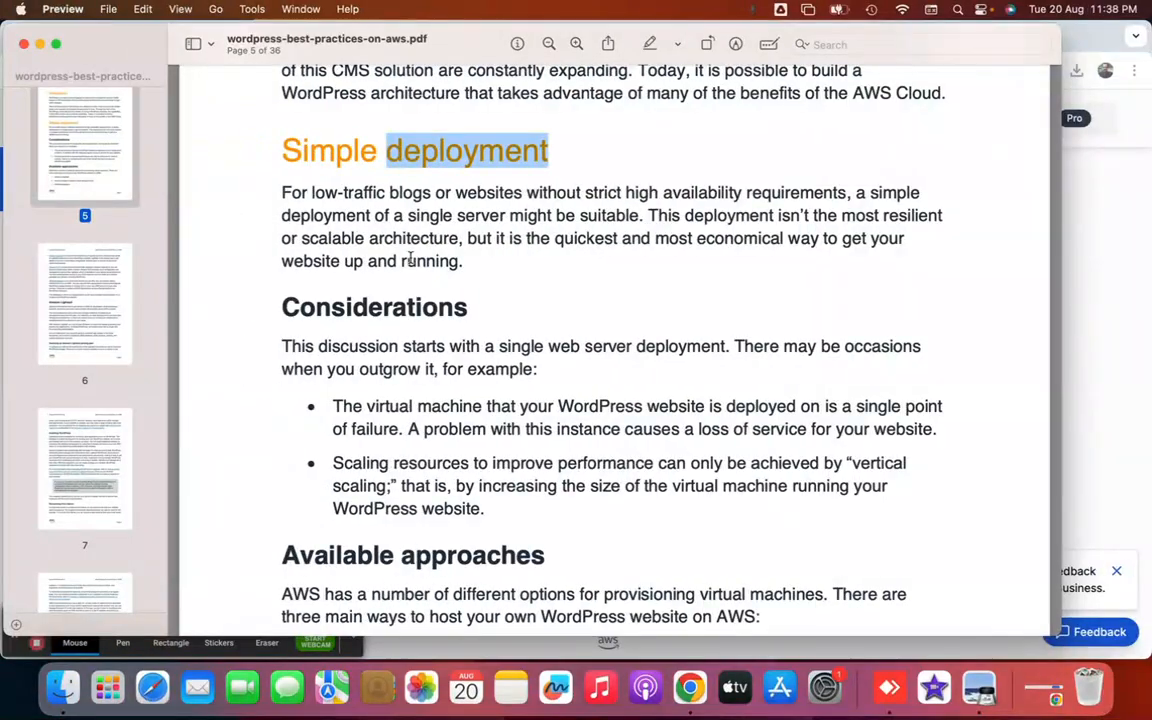
pyautogui.scroll(-10, 408, 255)
pyautogui.scroll(-15, 410, 260)
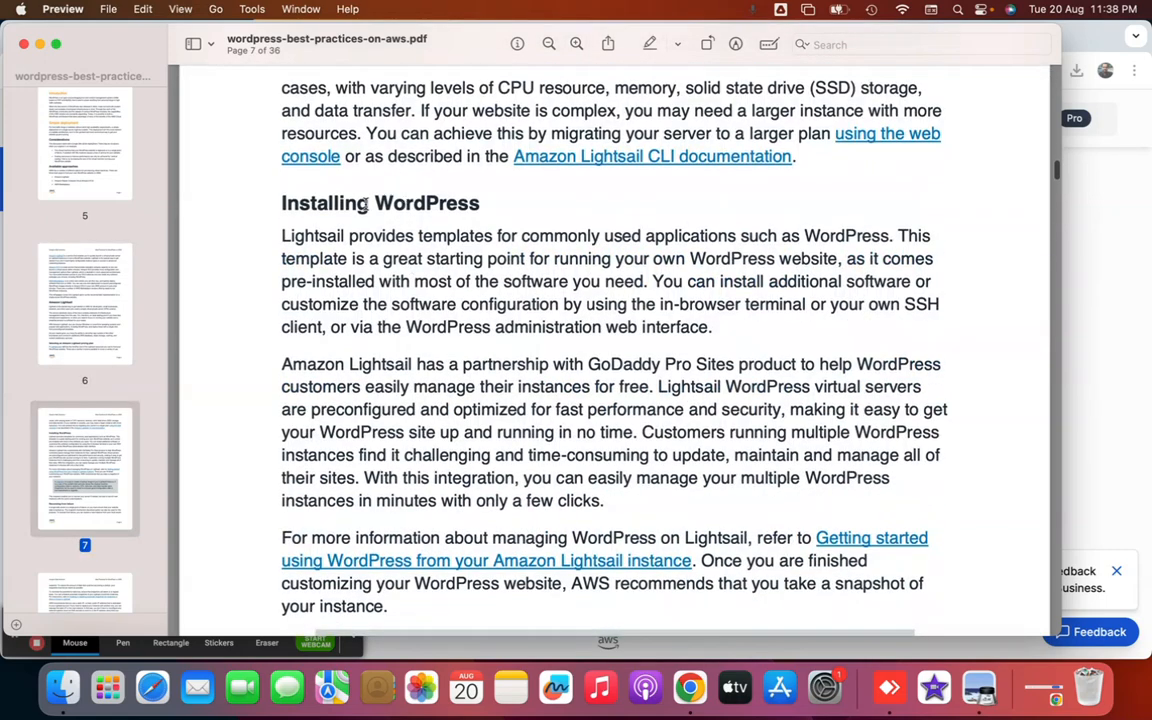
pyautogui.tripleClick(365, 204)
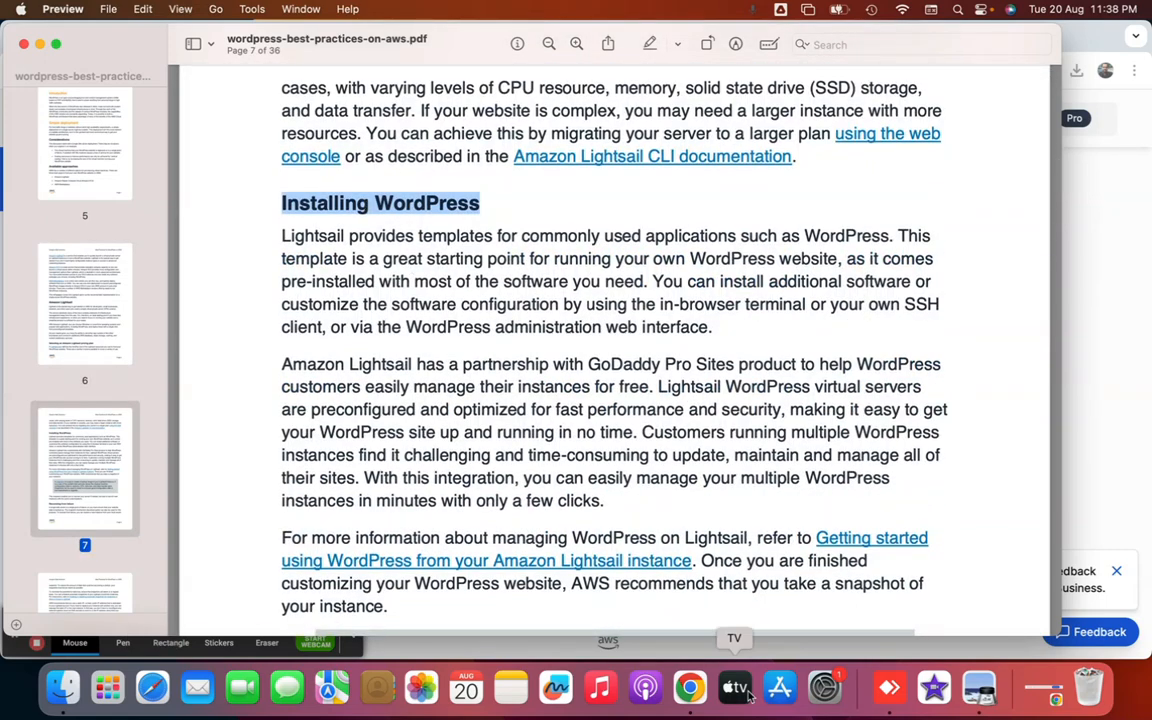
# - Switch back to Chrome and ask the chatbot "How to instal wordpress ?"
pyautogui.click(706, 694)
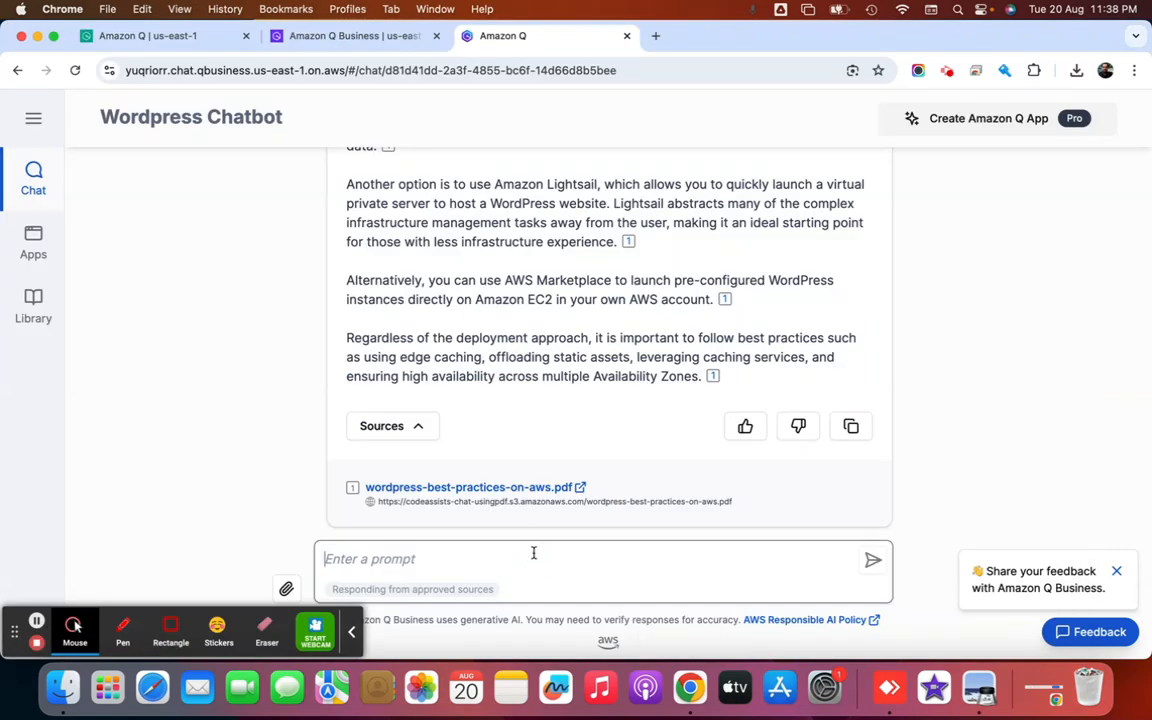
pyautogui.write('How to instal wpor')
pyautogui.press('BackSpace')
pyautogui.press('BackSpace')
pyautogui.write('or')
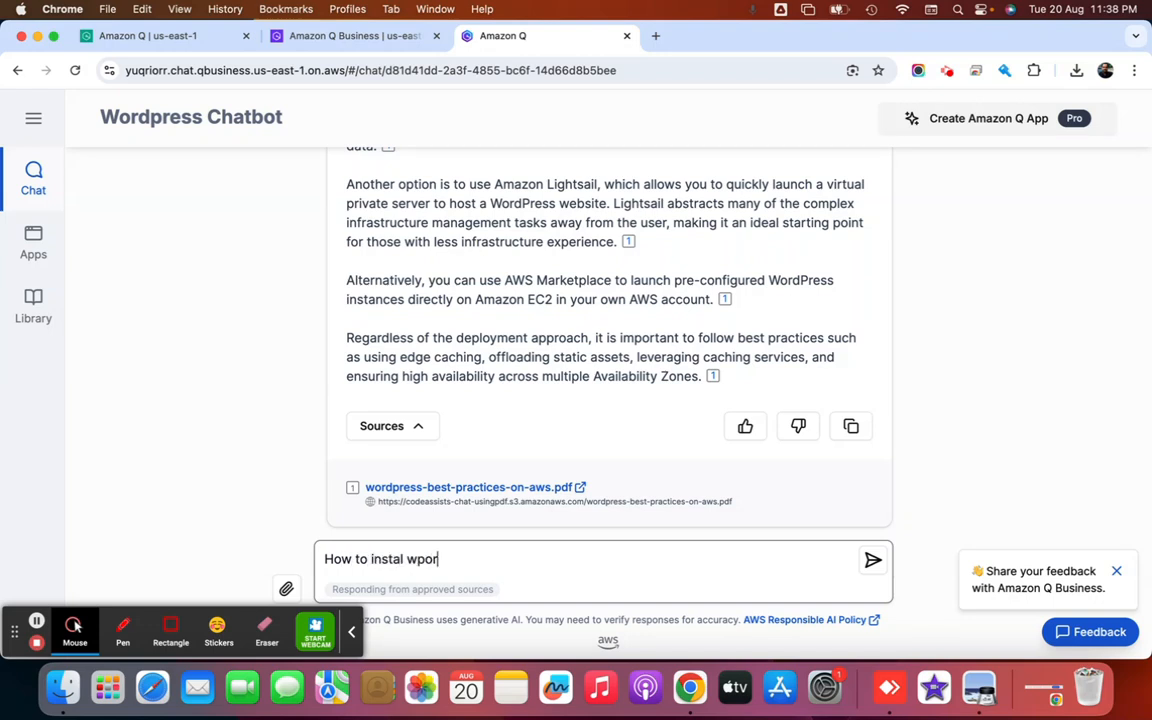
pyautogui.write('dpress ?')
pyautogui.press('Return')
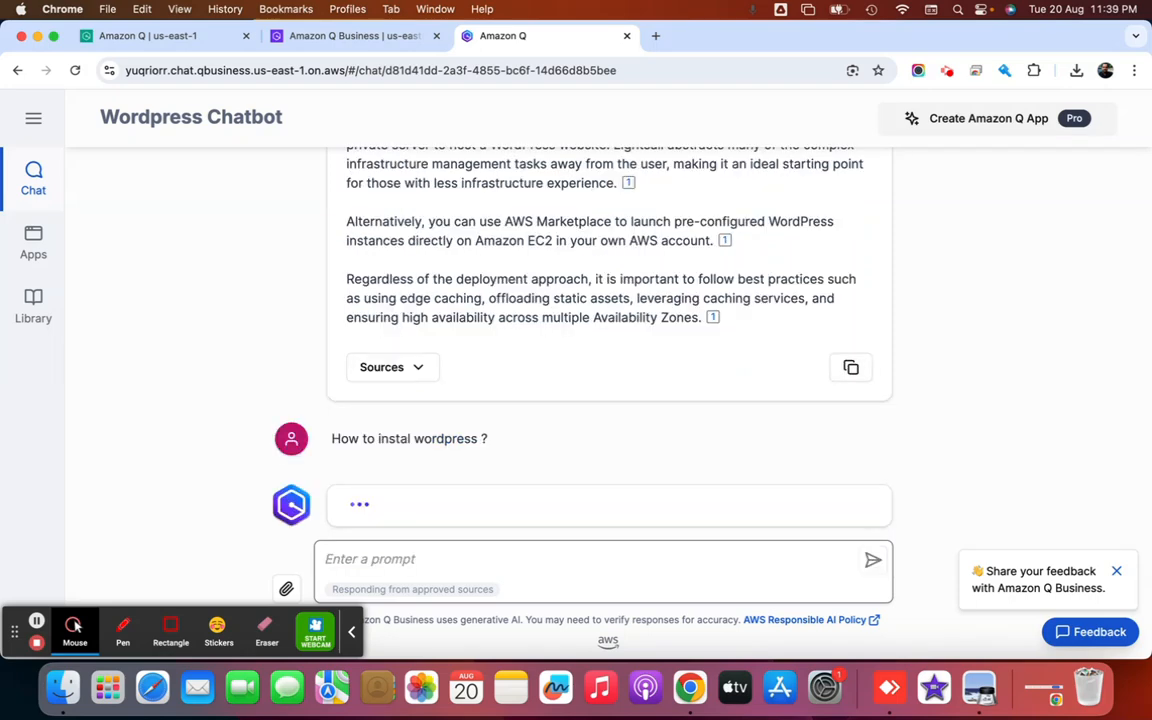
# - Read the chatbot's answer about installing WordPress and look back over the earlier deployment answer
pyautogui.doubleClick(395, 437)
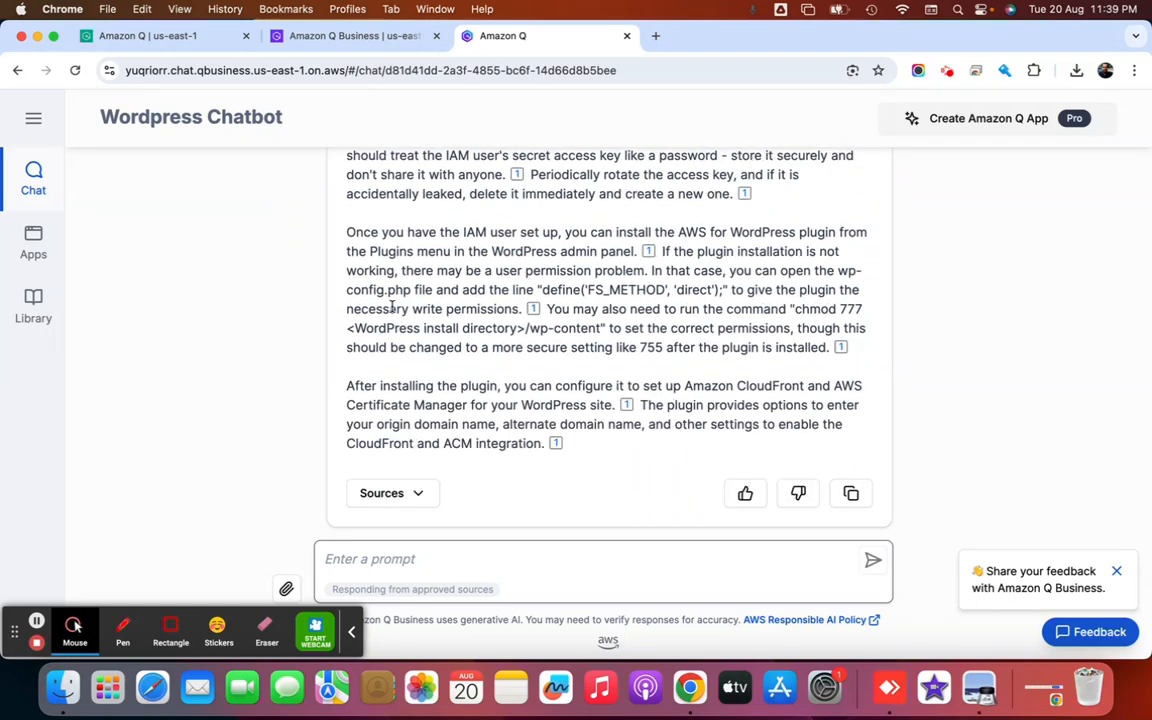
pyautogui.scroll(3, 565, 270)
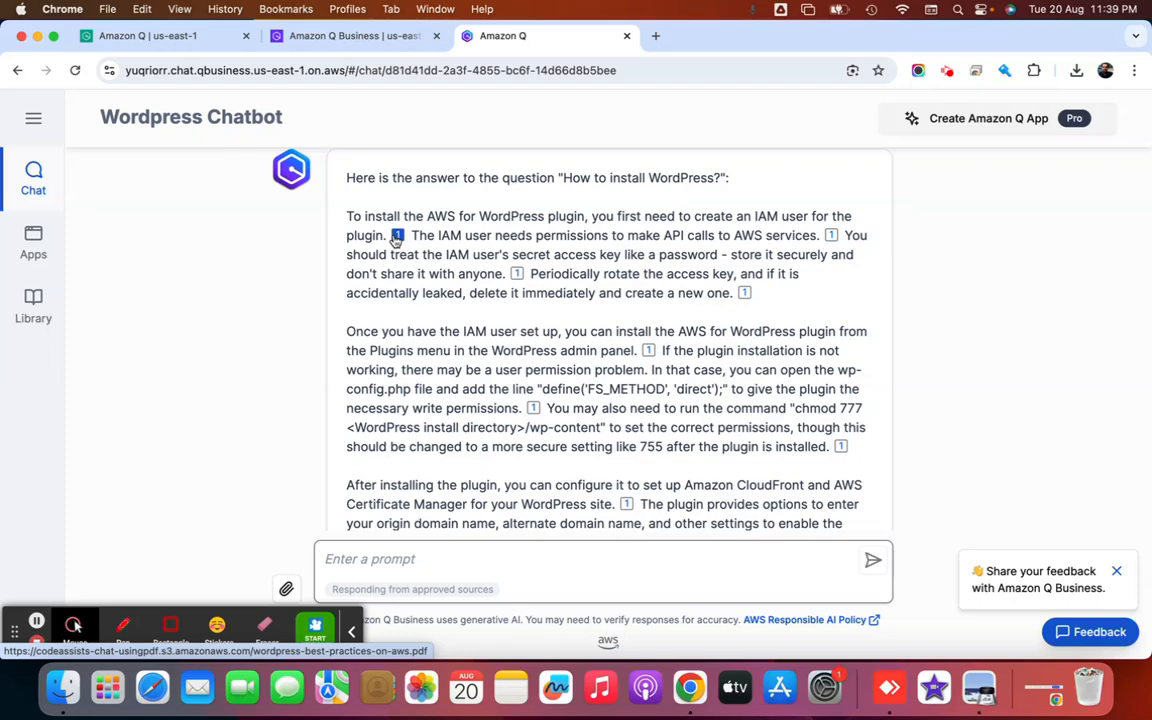
pyautogui.scroll(-10, 532, 375)
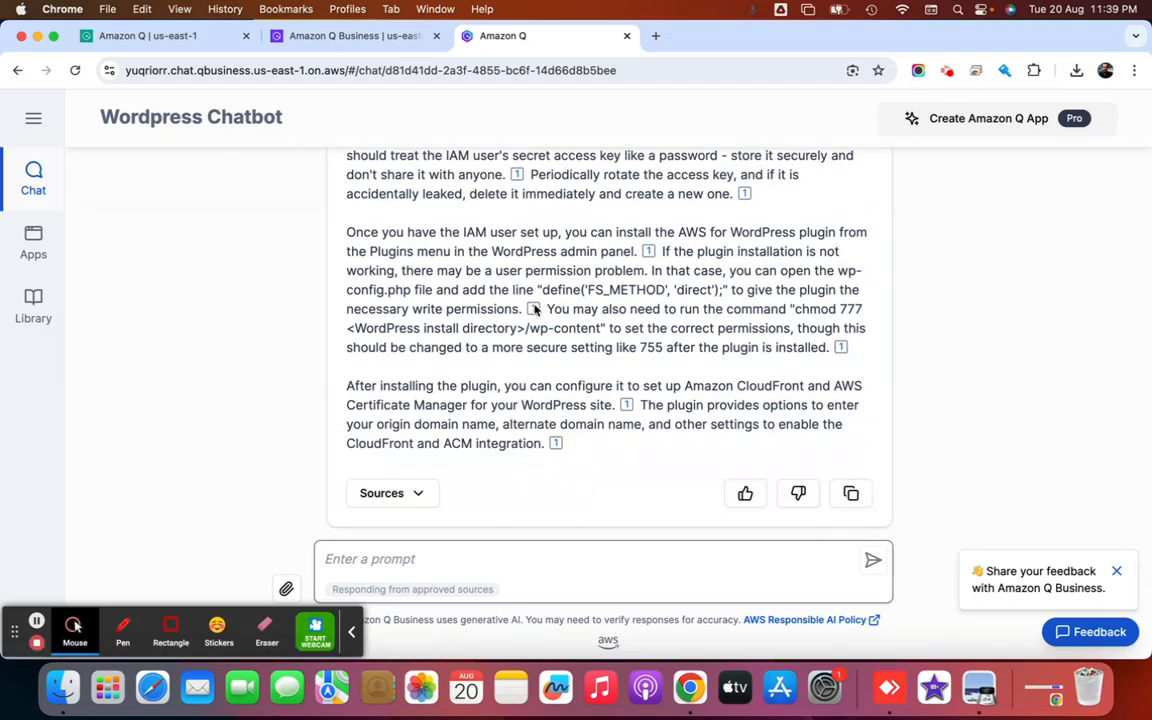
pyautogui.scroll(3, 535, 311)
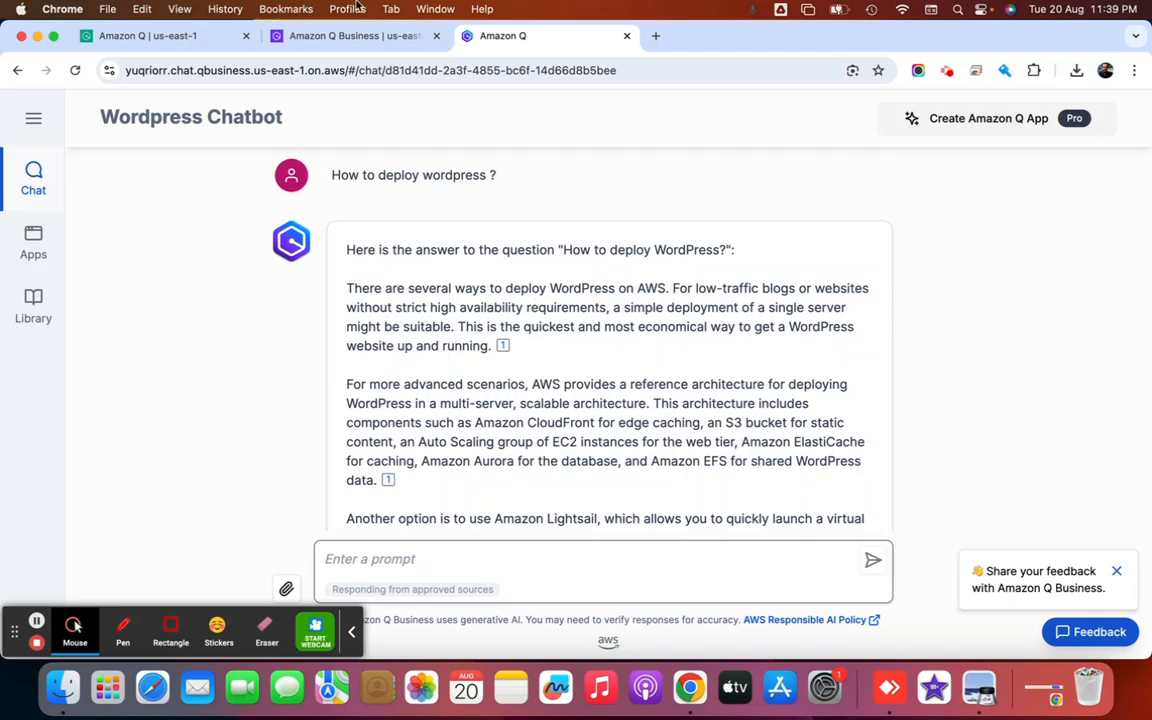
# - Go back to the Amazon Q Business application details and select the chat-using-pdf S3 data source
pyautogui.click(345, 36)
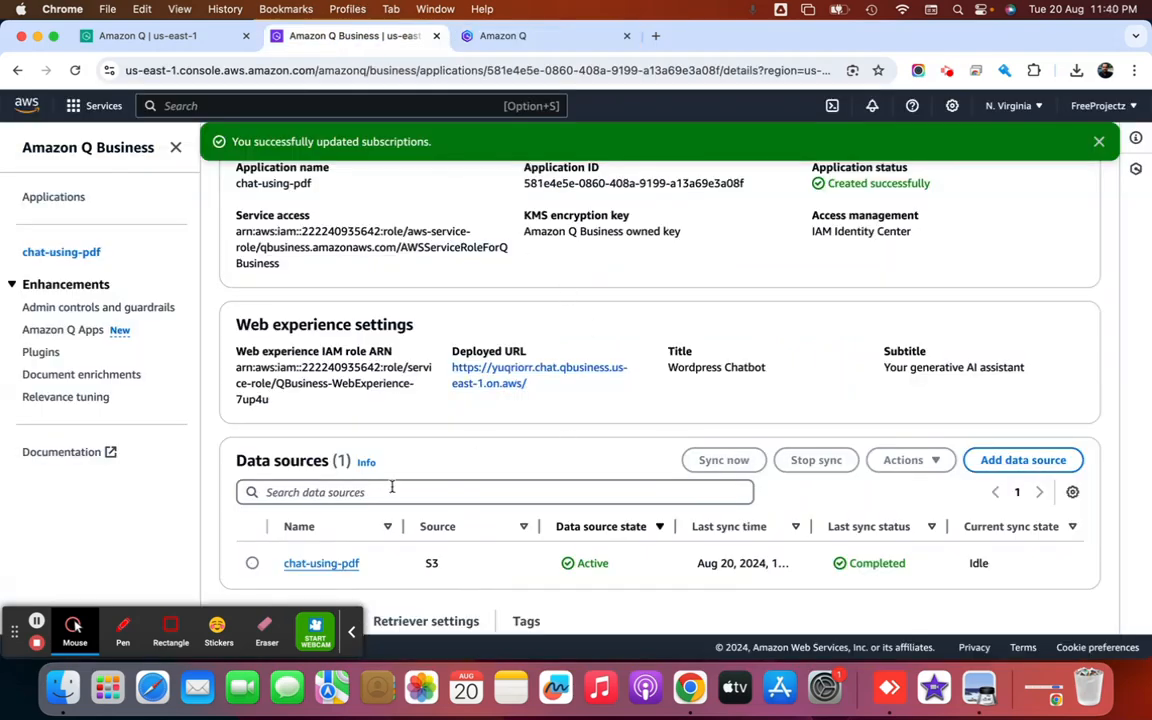
pyautogui.click(252, 565)
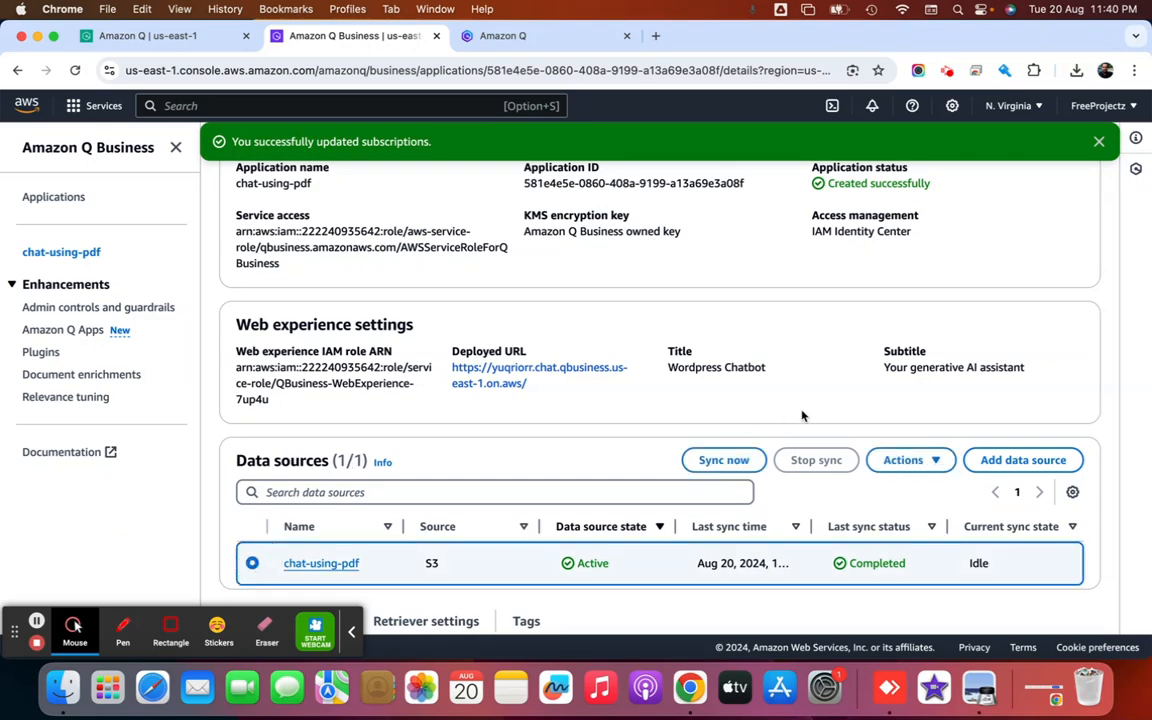